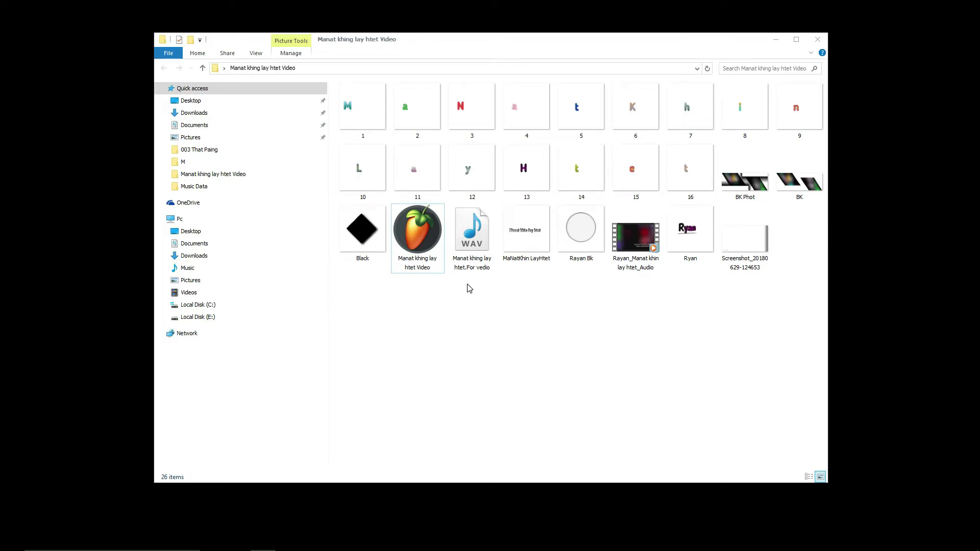
# Step: View letter image 1 in the photo viewer, browse forward to image 3 and close the viewer
pyautogui.click(360, 111)
pyautogui.doubleClick(359, 110)
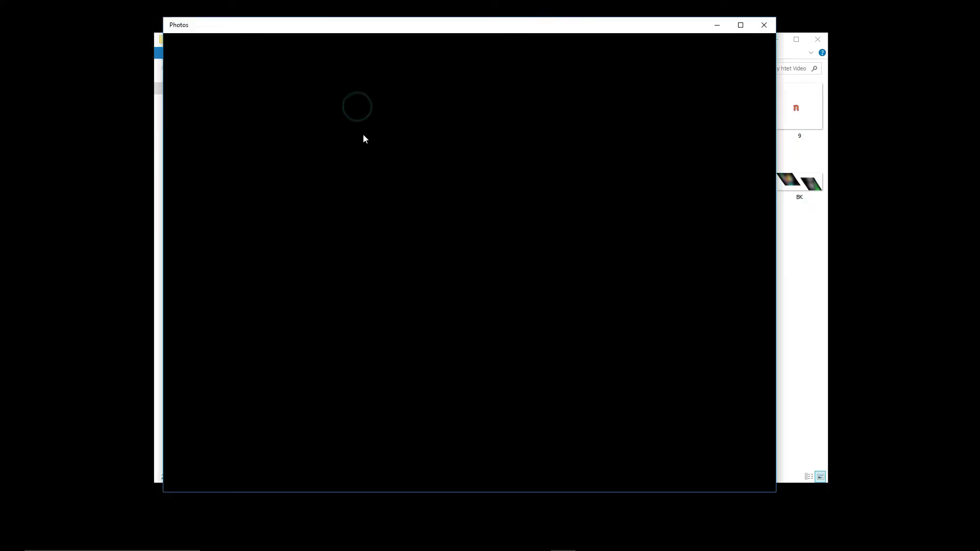
pyautogui.moveTo(412, 29); pyautogui.dragTo(357, 32)
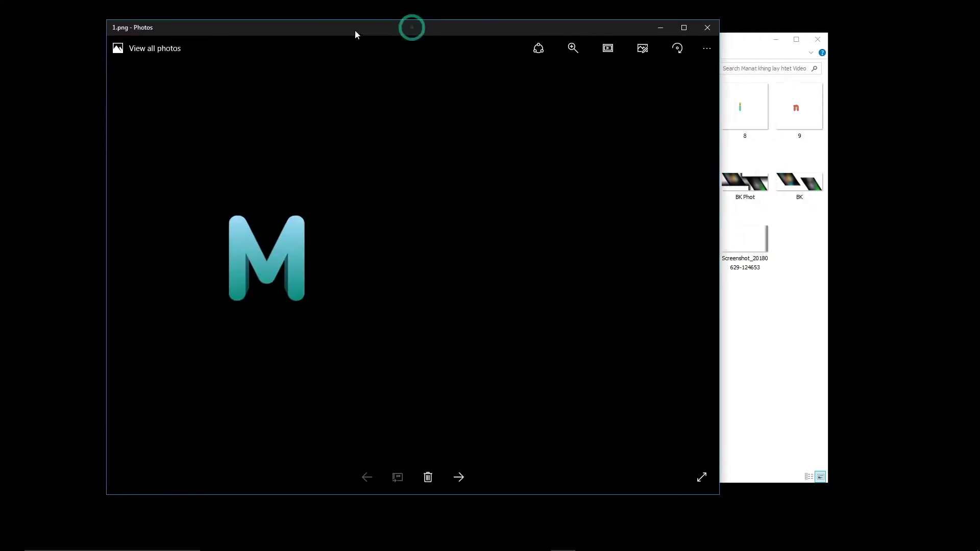
pyautogui.click(457, 476)
pyautogui.click(458, 477)
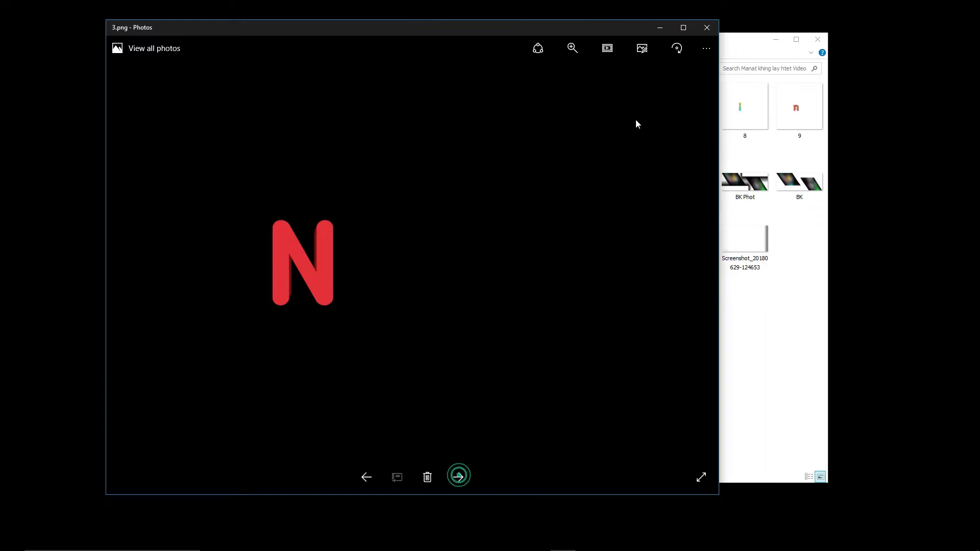
pyautogui.click(713, 33)
# Step: Check the file properties of letter image 3 and close them
pyautogui.rightClick(472, 113)
pyautogui.click(511, 431)
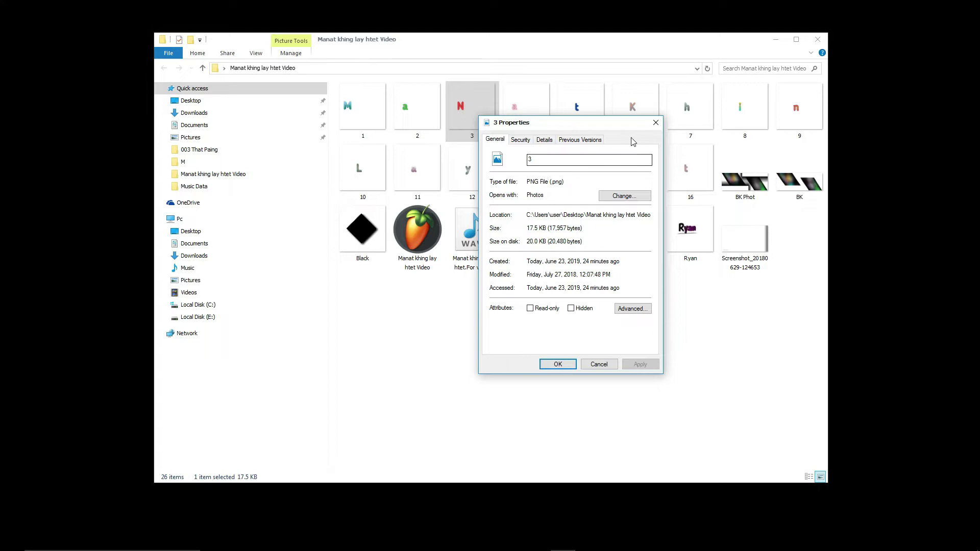
pyautogui.click(656, 123)
pyautogui.click(509, 109)
# Step: Reopen letter image 1, browse forward through the following two letters and close the viewer
pyautogui.click(362, 109)
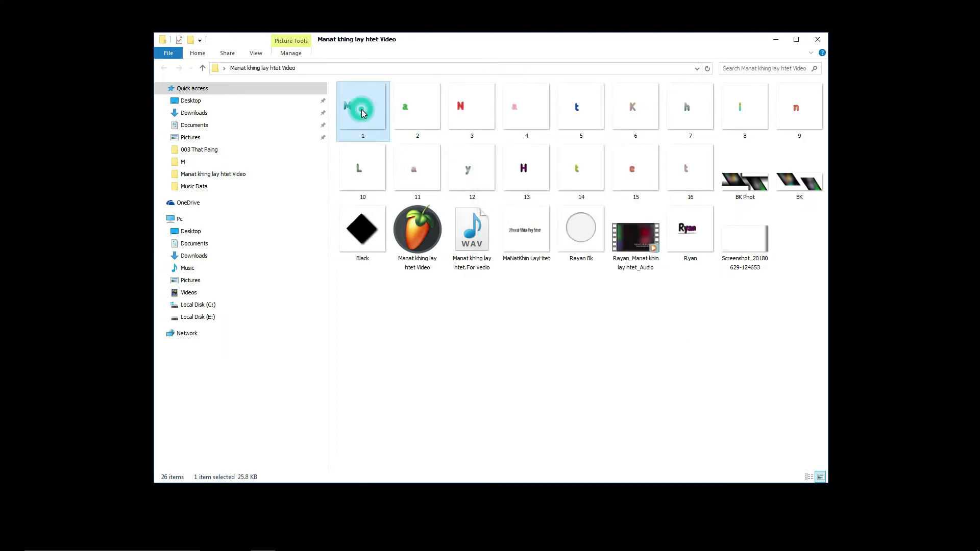
pyautogui.doubleClick(363, 106)
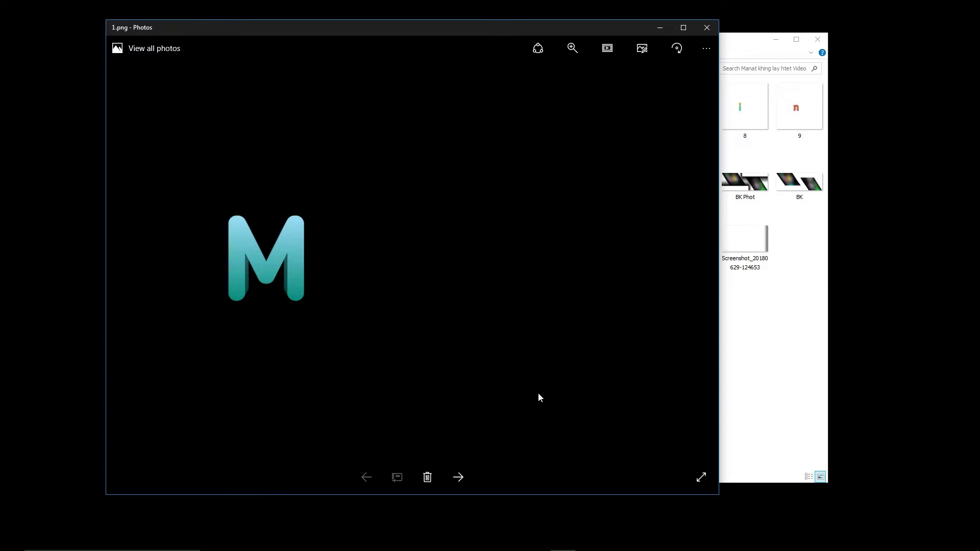
pyautogui.click(459, 477)
pyautogui.click(460, 477)
pyautogui.click(706, 28)
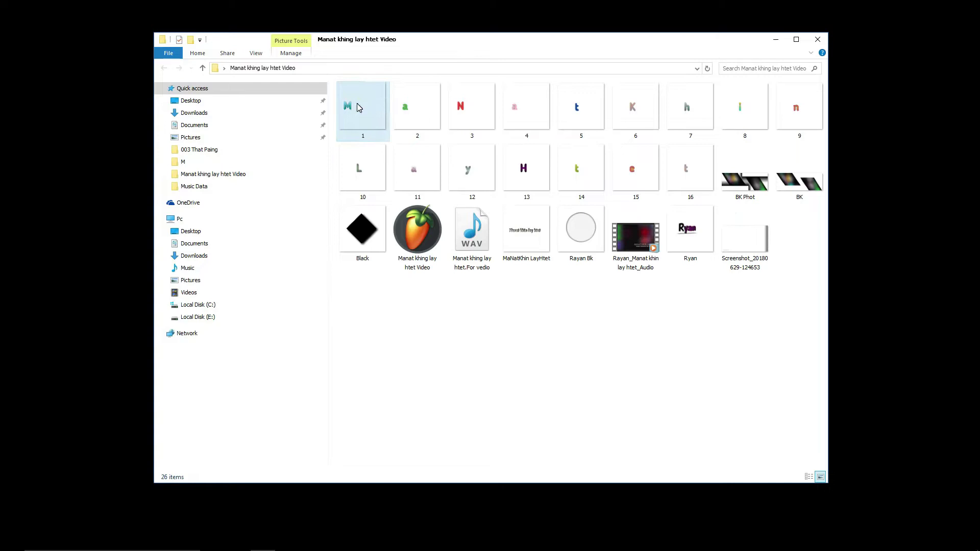
# Step: Go through letter images 2 to 16 one by one in the folder, then clear the selection
pyautogui.click(427, 108)
pyautogui.click(466, 108)
pyautogui.click(526, 108)
pyautogui.click(578, 107)
pyautogui.click(632, 107)
pyautogui.click(685, 107)
pyautogui.click(740, 106)
pyautogui.click(794, 108)
pyautogui.click(384, 168)
pyautogui.click(413, 171)
pyautogui.click(465, 170)
pyautogui.click(525, 171)
pyautogui.click(579, 171)
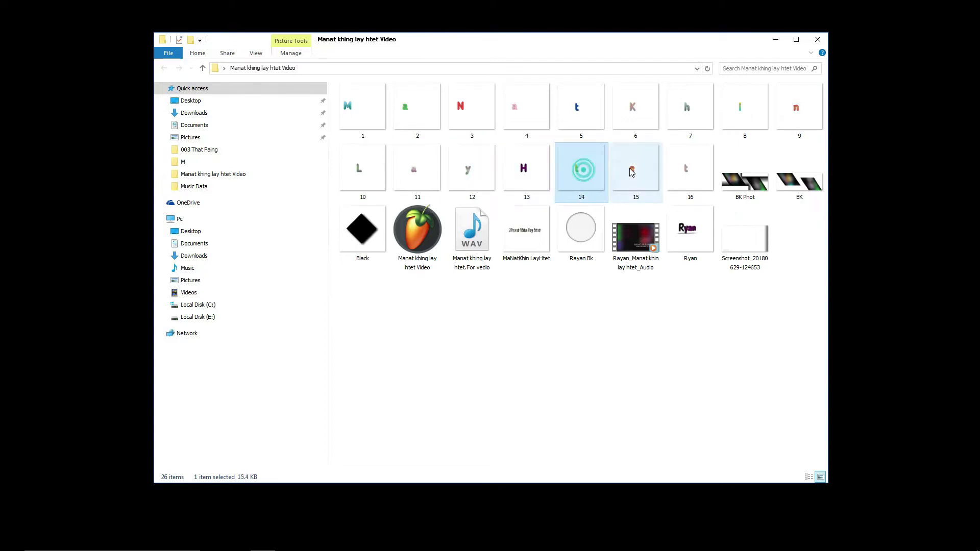
pyautogui.click(634, 173)
pyautogui.click(690, 175)
pyautogui.click(472, 429)
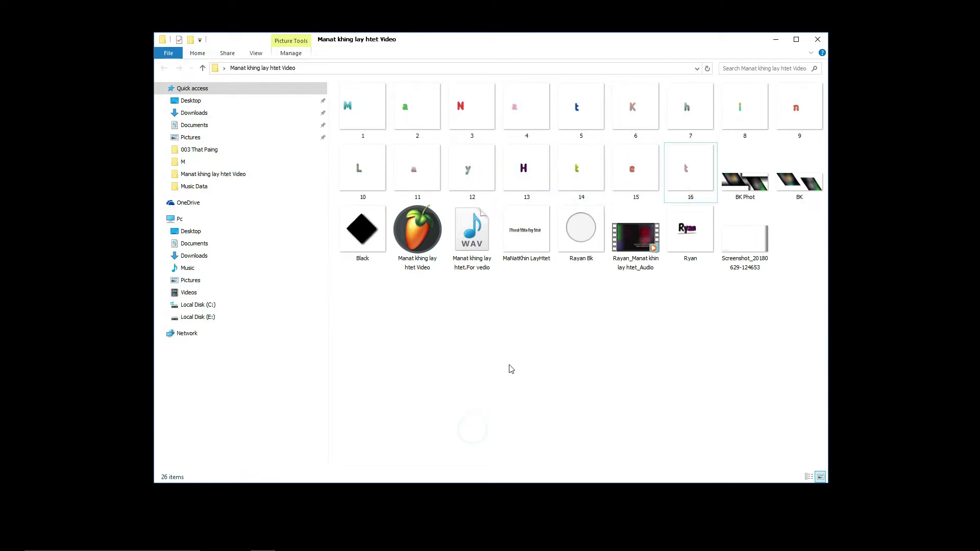
# Step: Switch to FL Studio, play the arrangement and re-enable visualizer layer H, which holds 7.png
pyautogui.moveTo(390, 549)
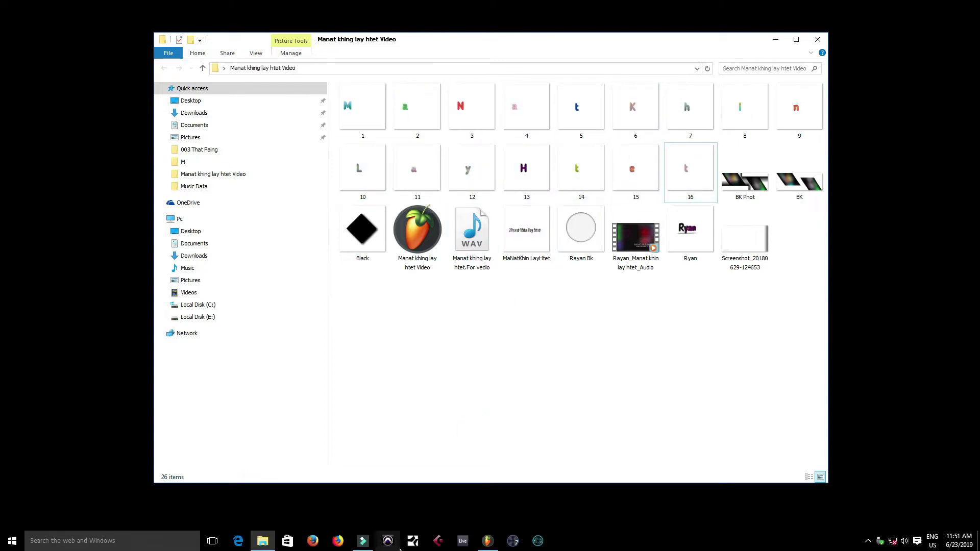
pyautogui.click(485, 543)
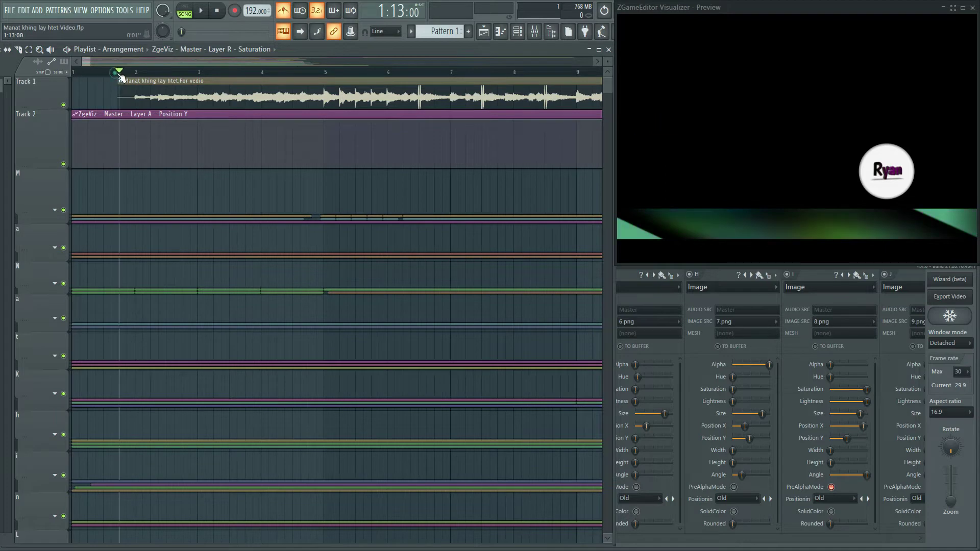
pyautogui.press('space')
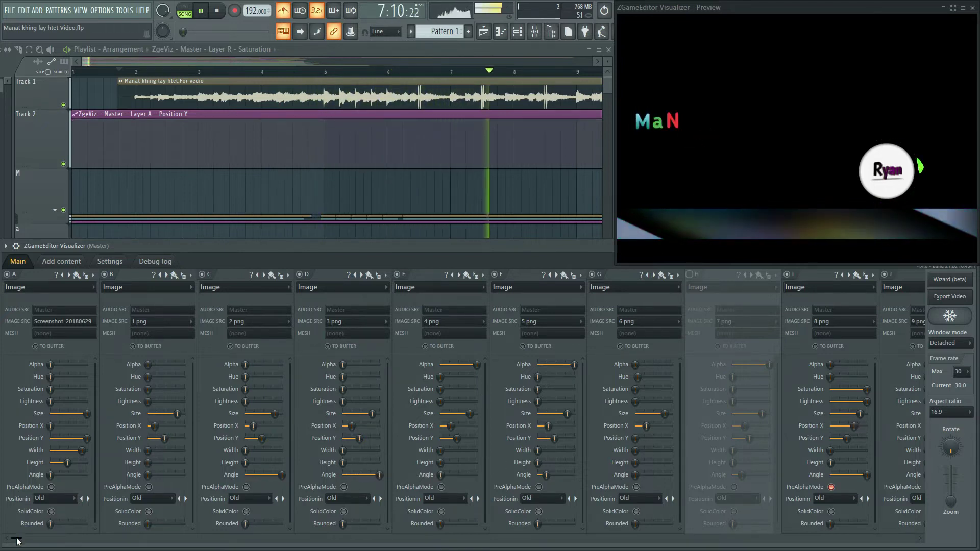
pyautogui.moveTo(15, 539); pyautogui.dragTo(342, 539)
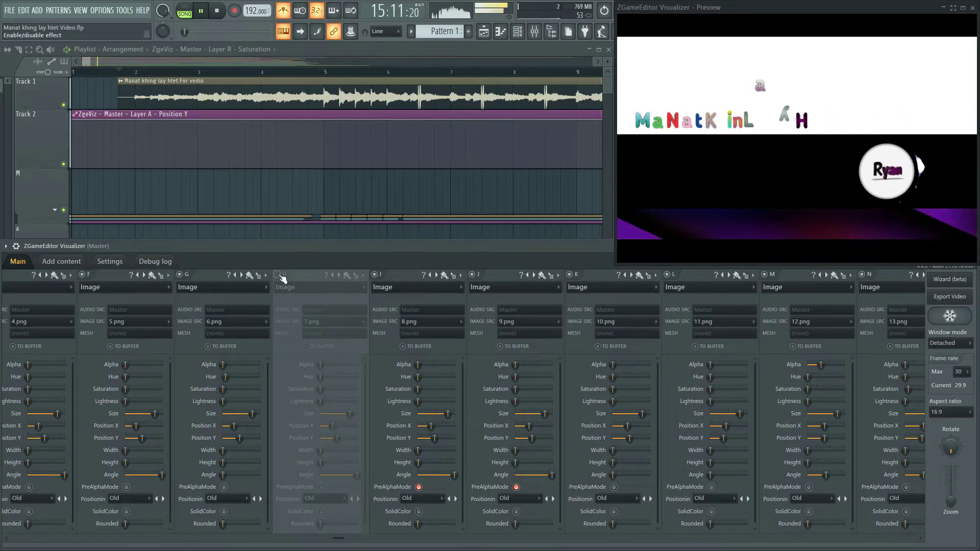
pyautogui.click(280, 275)
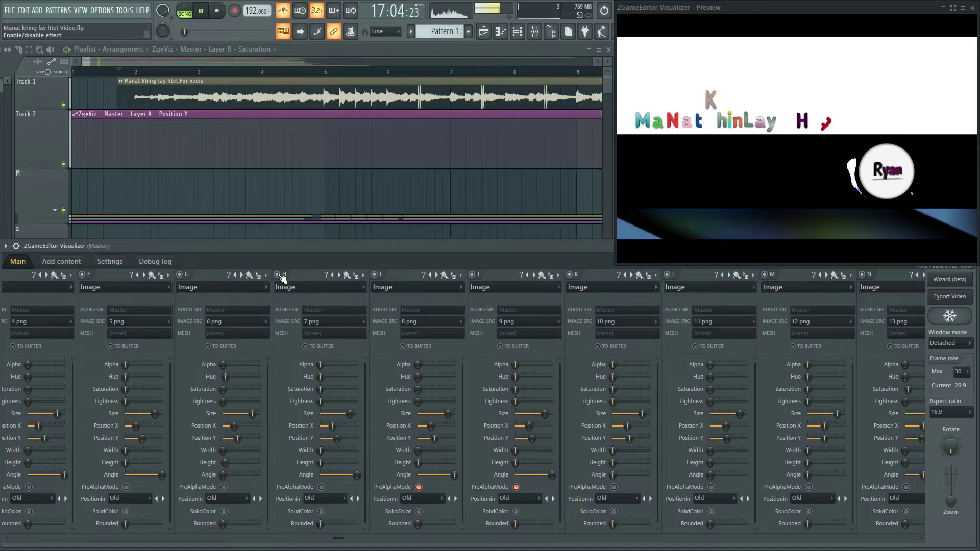
# Step: Stop playback and replay the arrangement from around bar 4 to preview the first letter's appearance
pyautogui.moveTo(342, 540); pyautogui.dragTo(82, 511)
pyautogui.press('space')
pyautogui.scroll(-2, 284, 172)
pyautogui.scroll(1, 285, 172)
pyautogui.moveTo(129, 74); pyautogui.dragTo(281, 72)
pyautogui.press('space')
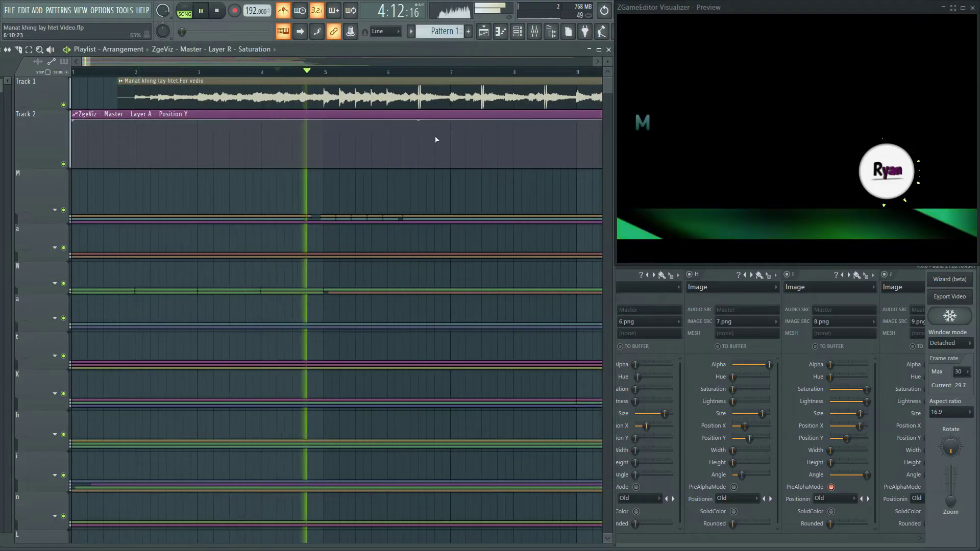
# Step: Jump to bar 19, stop playback and look through the grouped letter tracks in the playlist
pyautogui.scroll(-5, 357, 77)
pyautogui.click(358, 72)
pyautogui.press('space')
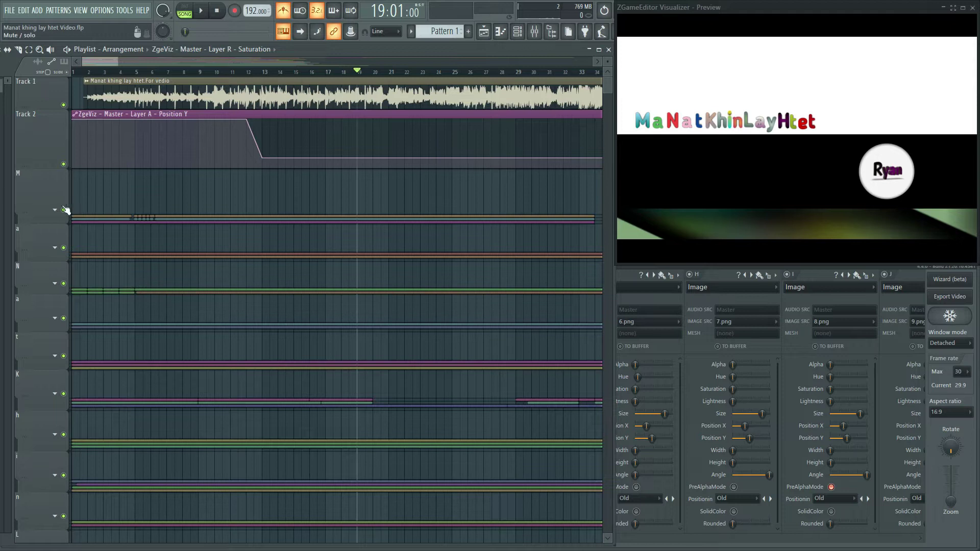
pyautogui.scroll(-3, 131, 225)
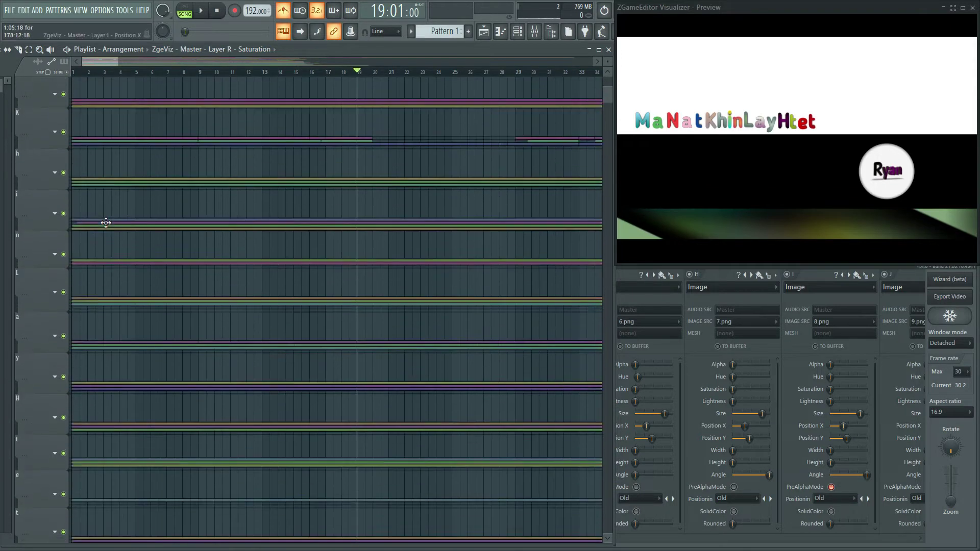
pyautogui.scroll(3, 97, 221)
pyautogui.scroll(1, 129, 218)
# Step: Return the playhead to the start of the song and expand the M track group
pyautogui.press('Home')
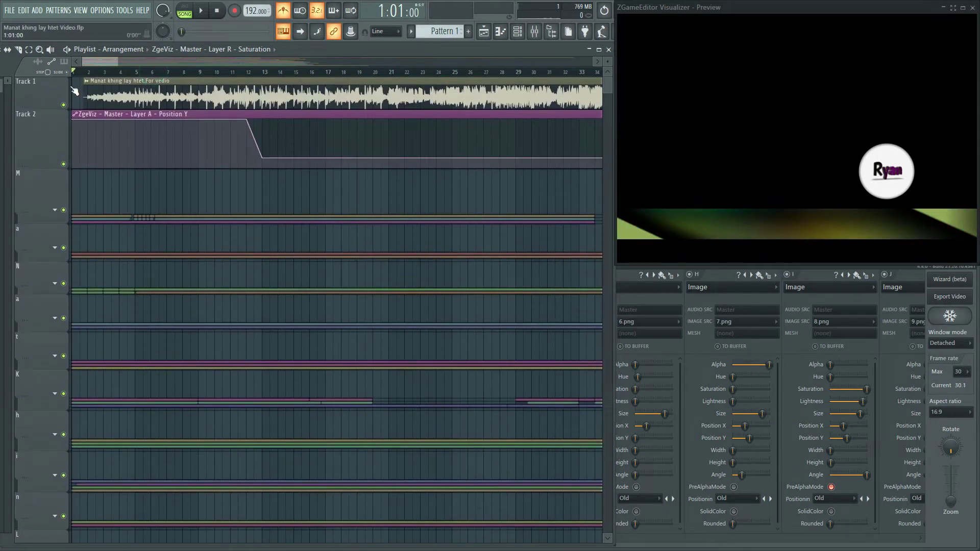
pyautogui.scroll(-1, 72, 183)
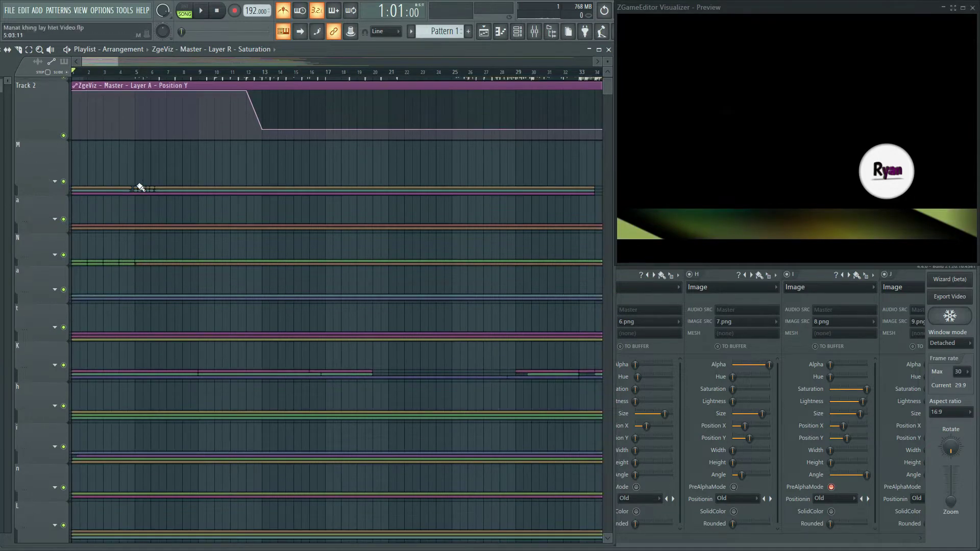
pyautogui.click(56, 183)
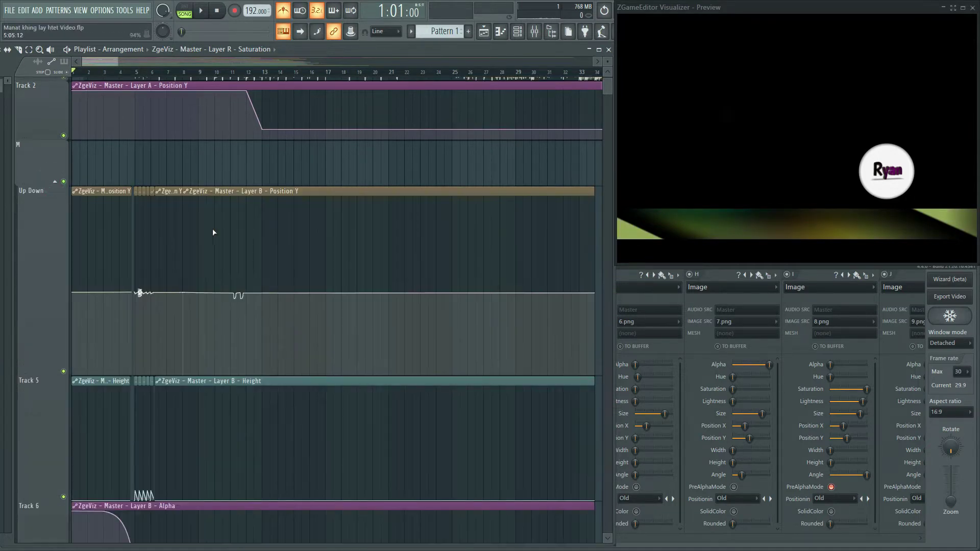
pyautogui.click(58, 183)
pyautogui.click(56, 183)
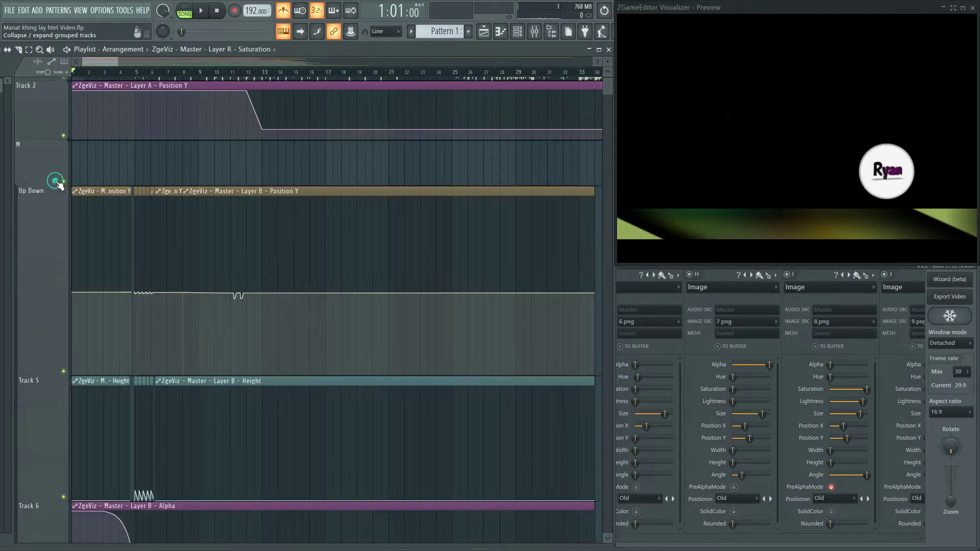
# Step: Set the playhead to 4:09 and play the M letter's Position Y, Height and Alpha automation
pyautogui.scroll(-4, 85, 86)
pyautogui.moveTo(127, 75)
pyautogui.mouseDown()
pyautogui.moveTo(153, 77)
pyautogui.moveTo(121, 77)
pyautogui.moveTo(152, 79)
pyautogui.moveTo(129, 75)
pyautogui.mouseUp()
pyautogui.scroll(3, 129, 76)
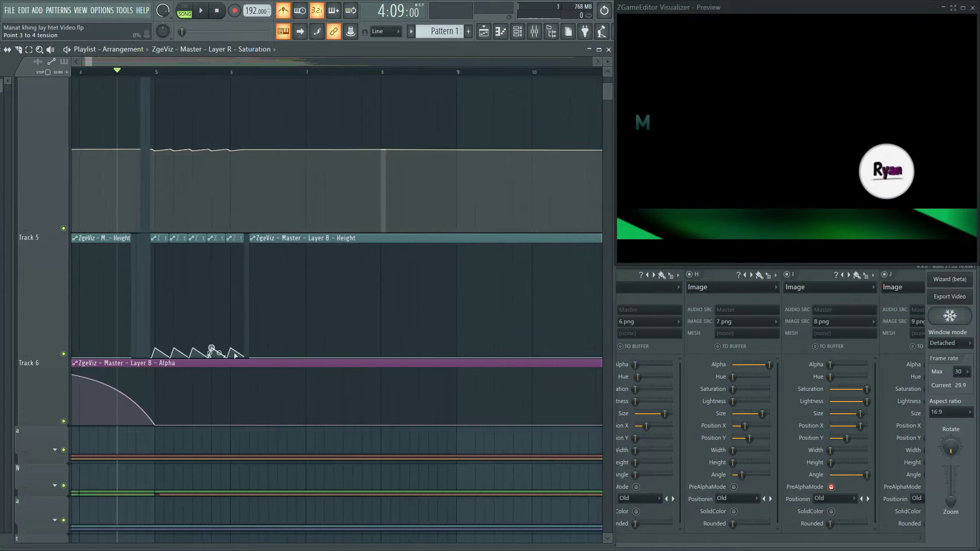
pyautogui.press('space')
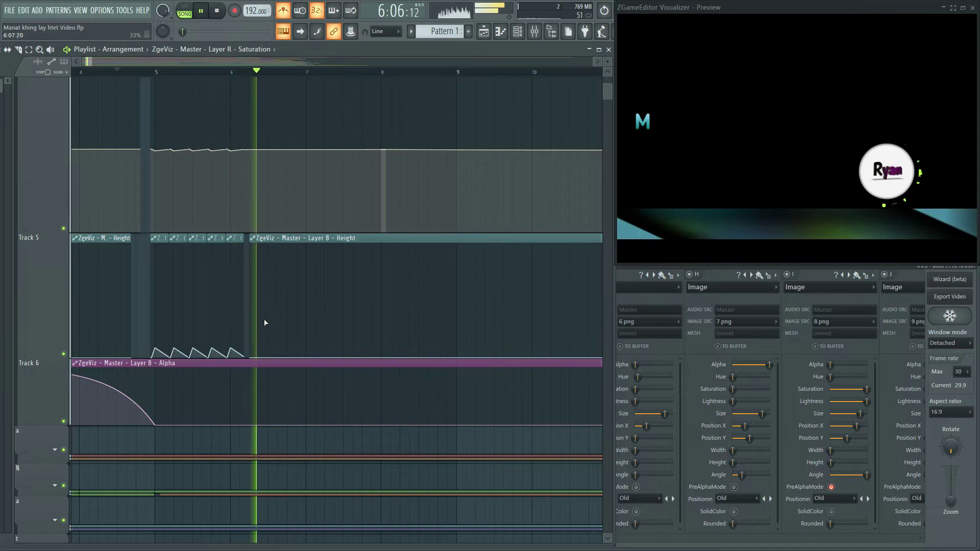
pyautogui.press('space')
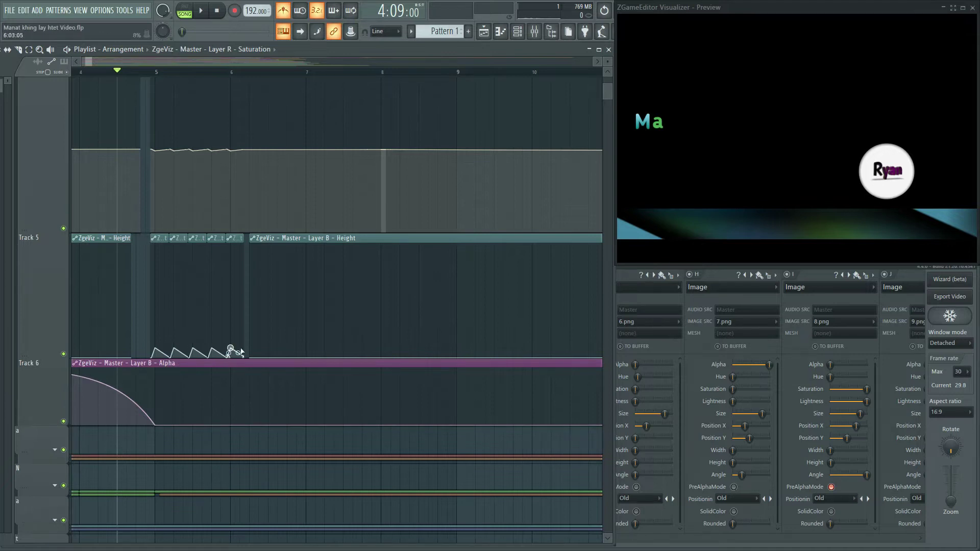
# Step: Replay the passage from 4:09 and examine how the Layer B settings in the visualizer follow the M letter's automation
pyautogui.press('space')
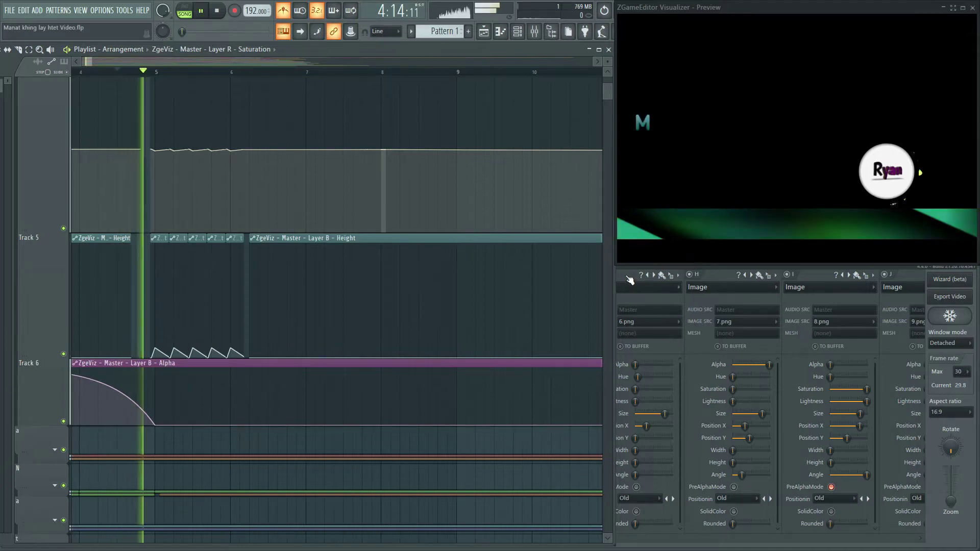
pyautogui.press('space')
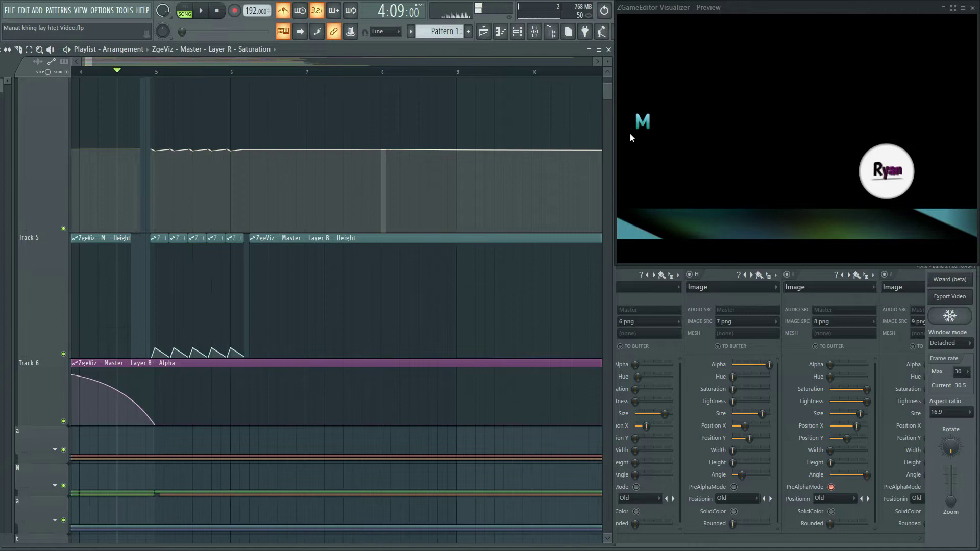
pyautogui.click(636, 283)
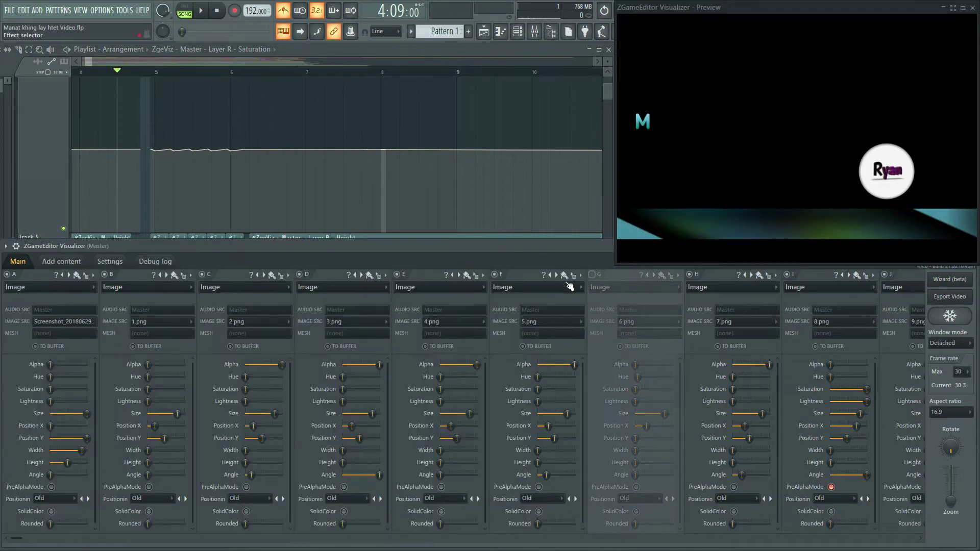
pyautogui.click(593, 276)
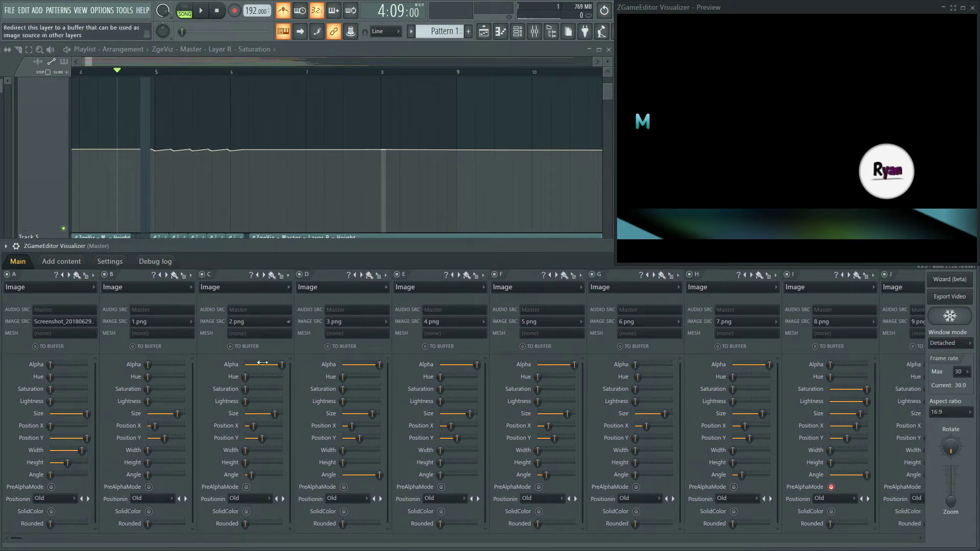
pyautogui.press('space')
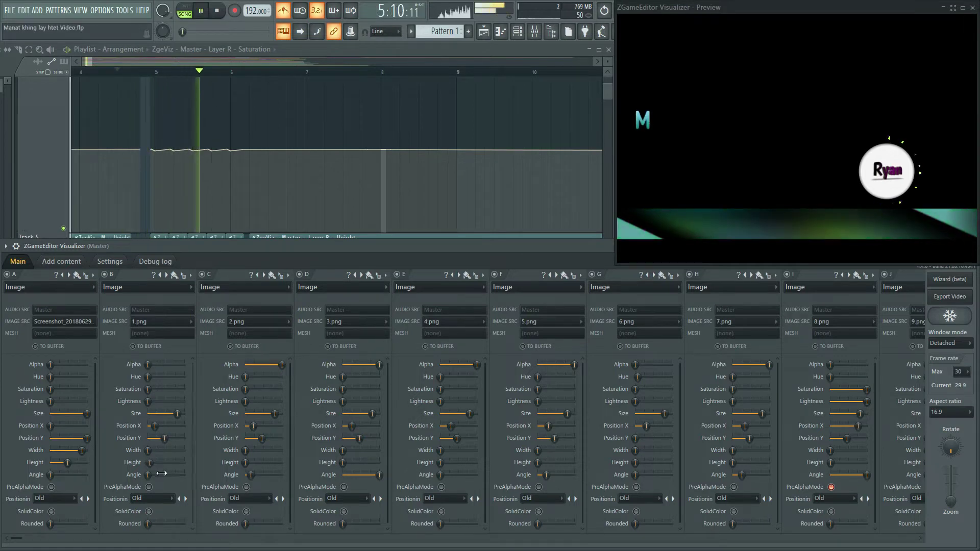
pyautogui.press('space')
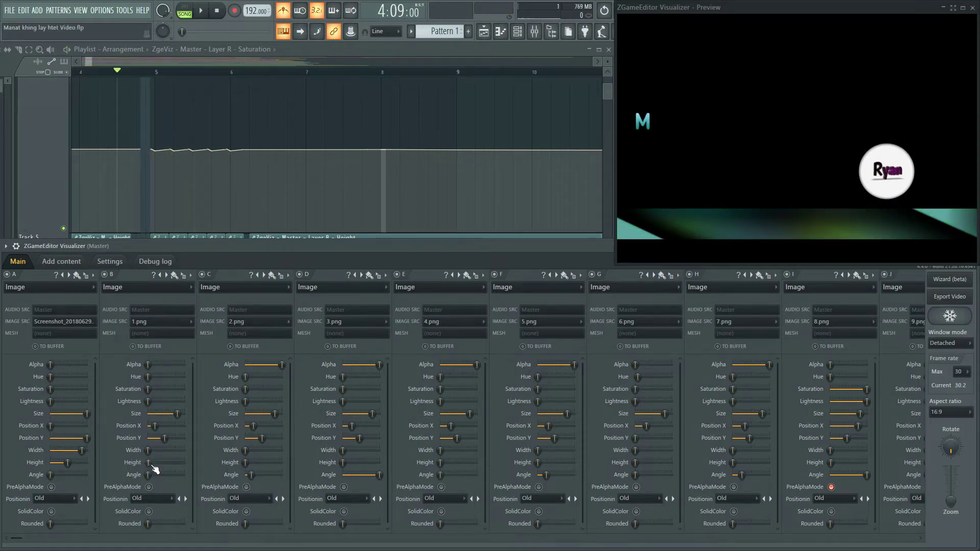
# Step: Play the passage again alongside the Layer B Height automation on Track 5, then stop
pyautogui.scroll(-3, 212, 131)
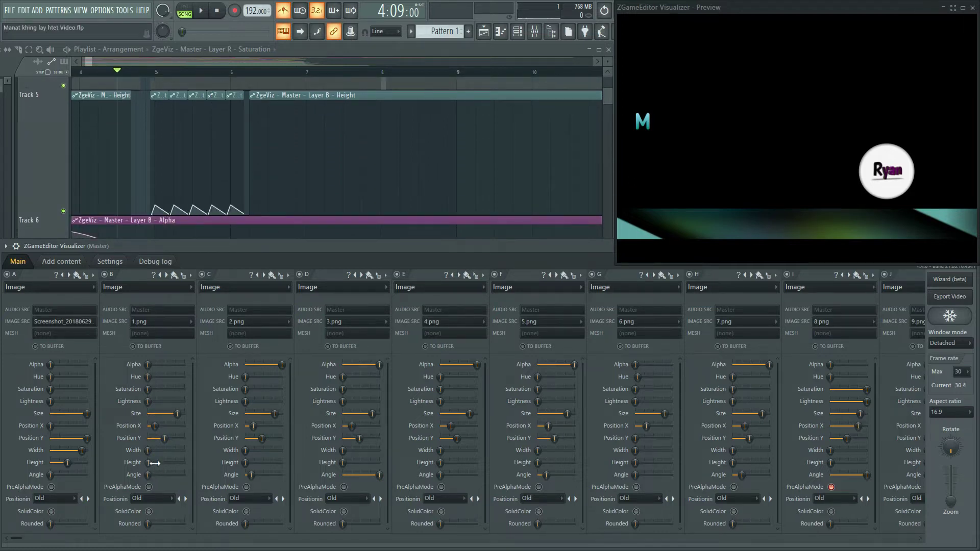
pyautogui.press('space')
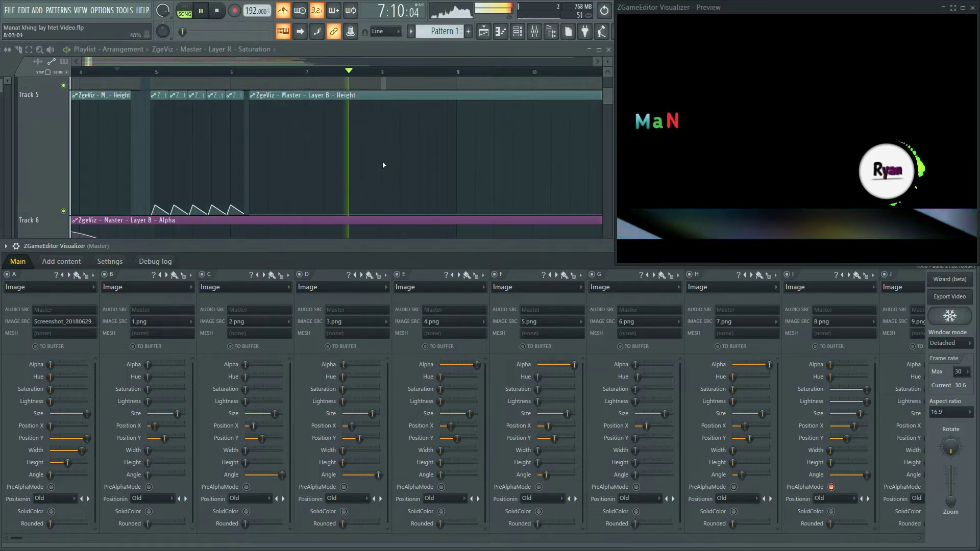
pyautogui.scroll(-1, 363, 161)
pyautogui.scroll(-3, 332, 133)
pyautogui.press('space')
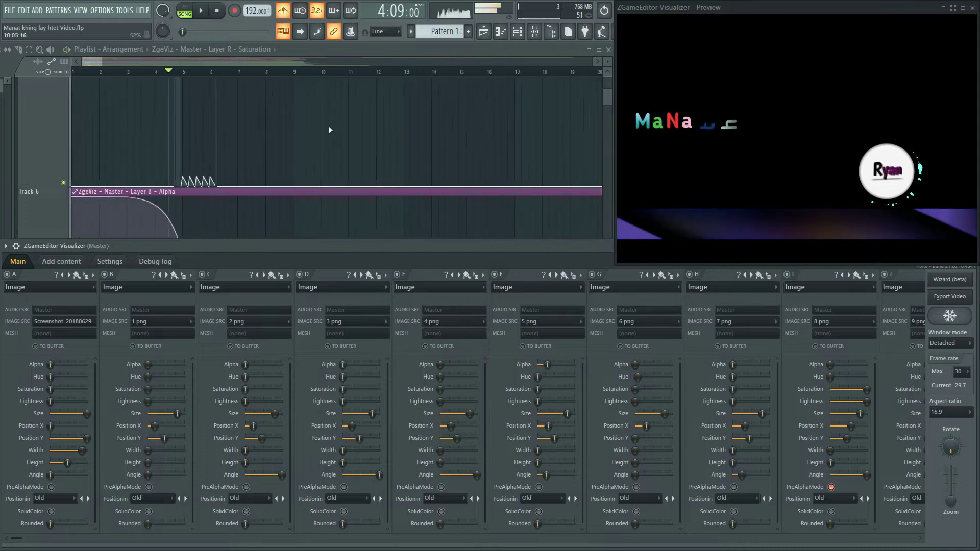
# Step: Expand the first "a" track group and play its Layer C Angle and Alpha automation
pyautogui.scroll(-1, 329, 127)
pyautogui.scroll(-1, 118, 152)
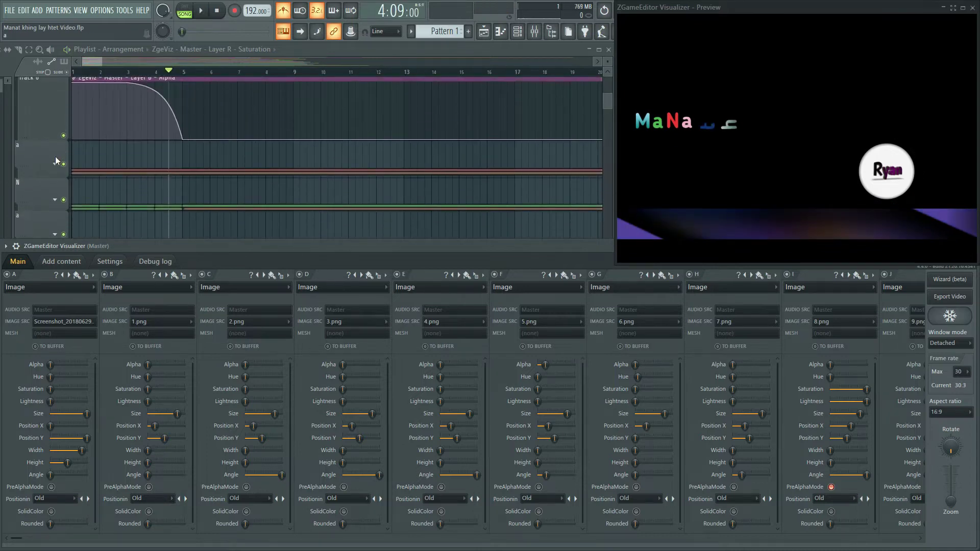
pyautogui.click(55, 159)
pyautogui.scroll(-2, 185, 168)
pyautogui.press('space')
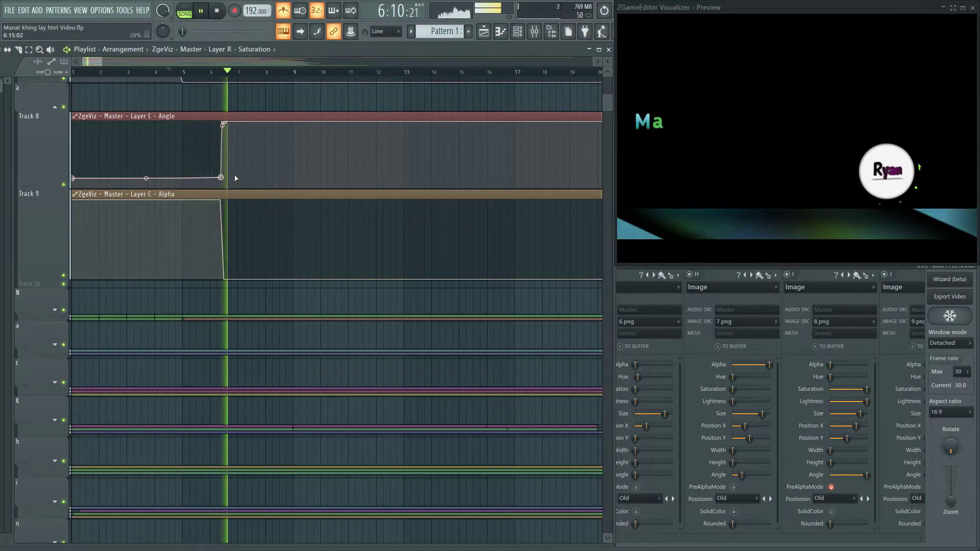
# Step: Stop playback and scrub the playhead to 6:07 at the start of the Layer C Angle curve's rise
pyautogui.press('space')
pyautogui.scroll(5, 225, 76)
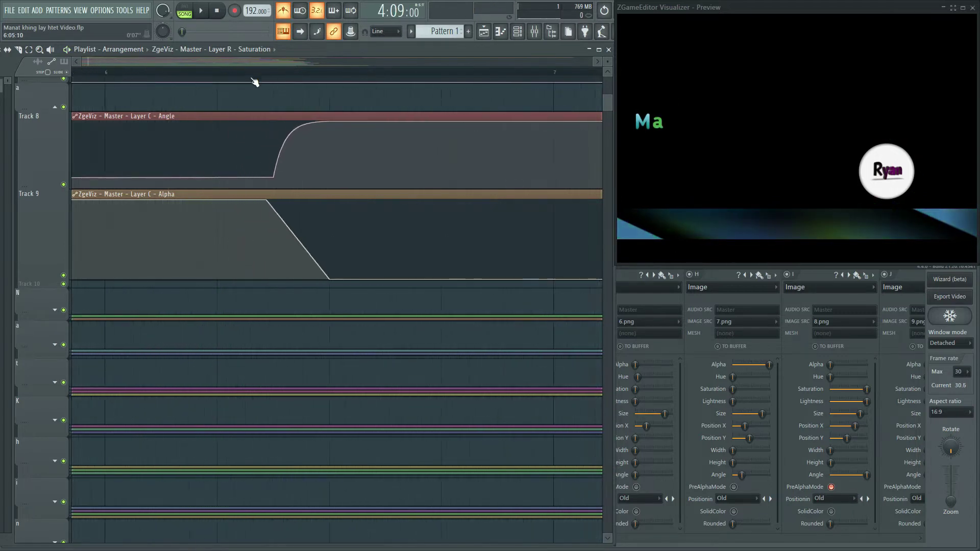
pyautogui.click(275, 74)
pyautogui.moveTo(278, 77); pyautogui.dragTo(251, 79)
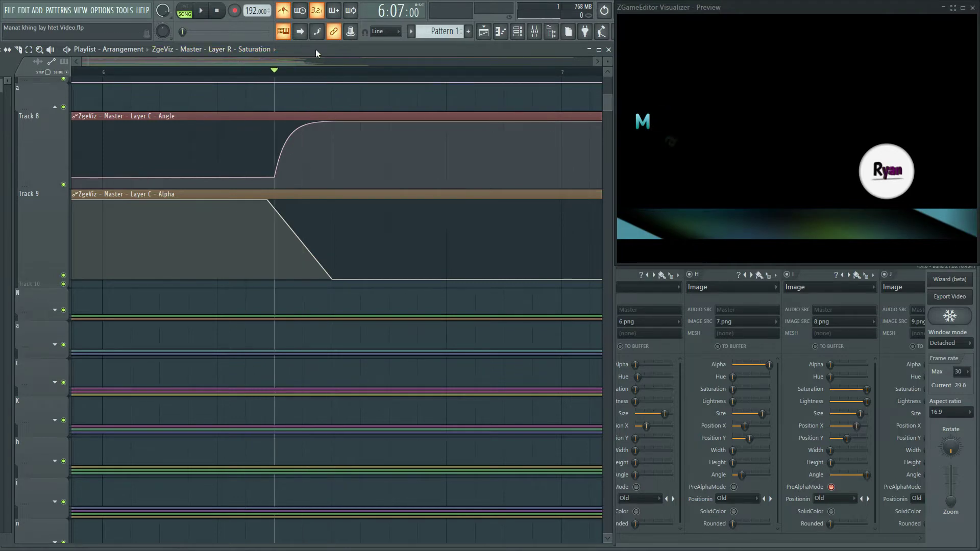
pyautogui.moveTo(318, 49); pyautogui.dragTo(467, 68)
pyautogui.click(80, 68)
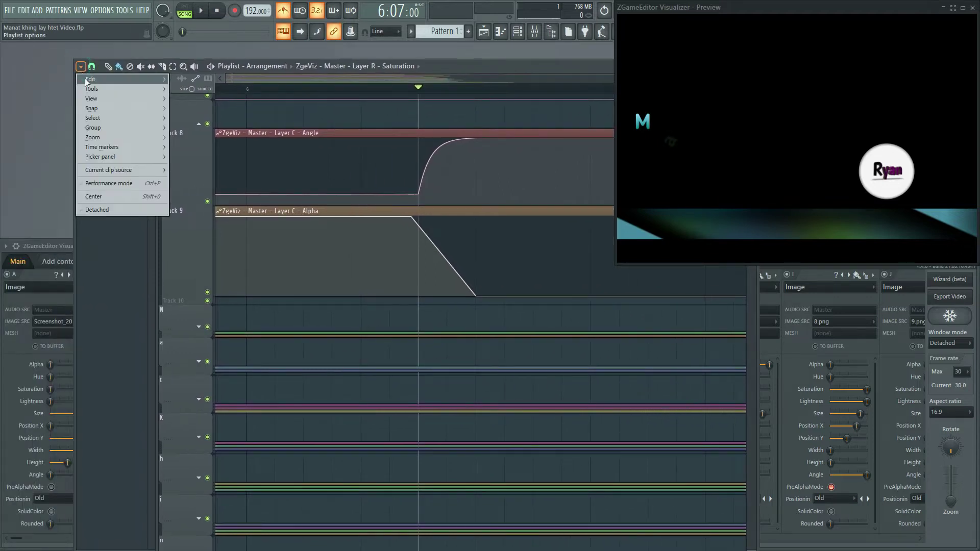
pyautogui.click(93, 67)
pyautogui.click(104, 114)
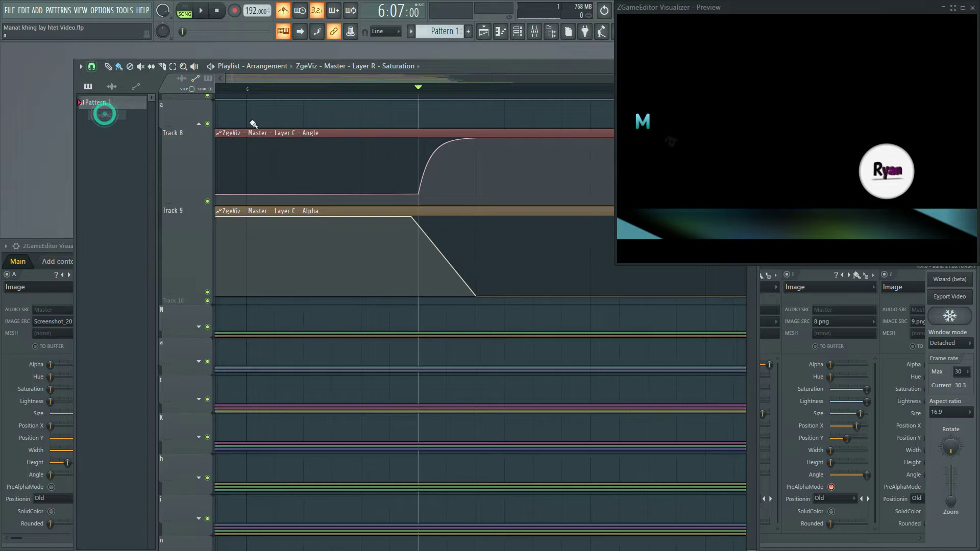
pyautogui.moveTo(422, 97); pyautogui.dragTo(445, 90)
pyautogui.moveTo(494, 67); pyautogui.dragTo(345, 45)
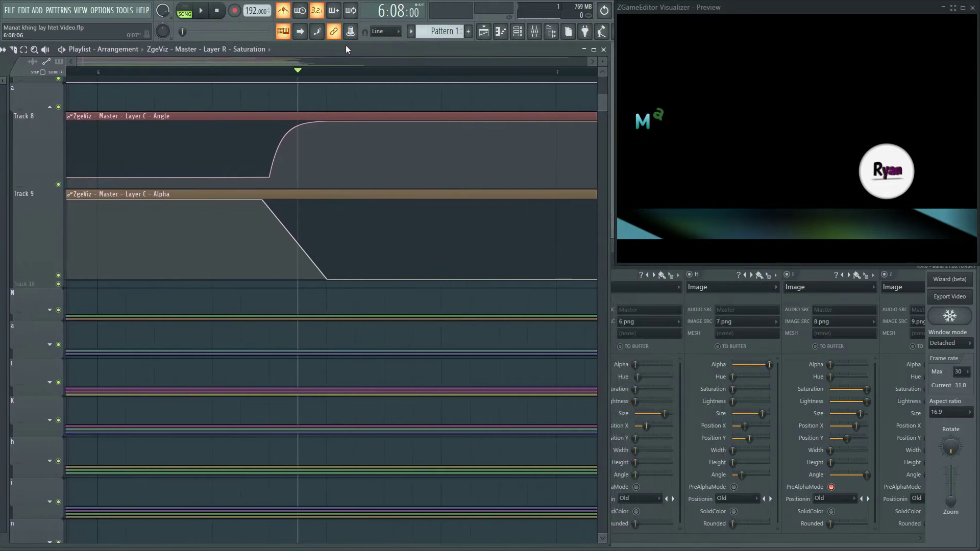
# Step: Scrub along the Layer C Angle and Alpha curves, then play the passage from 5:16 and stop
pyautogui.scroll(3, 368, 125)
pyautogui.scroll(-1, 329, 101)
pyautogui.moveTo(298, 72)
pyautogui.mouseDown()
pyautogui.moveTo(275, 72)
pyautogui.moveTo(300, 75)
pyautogui.mouseUp()
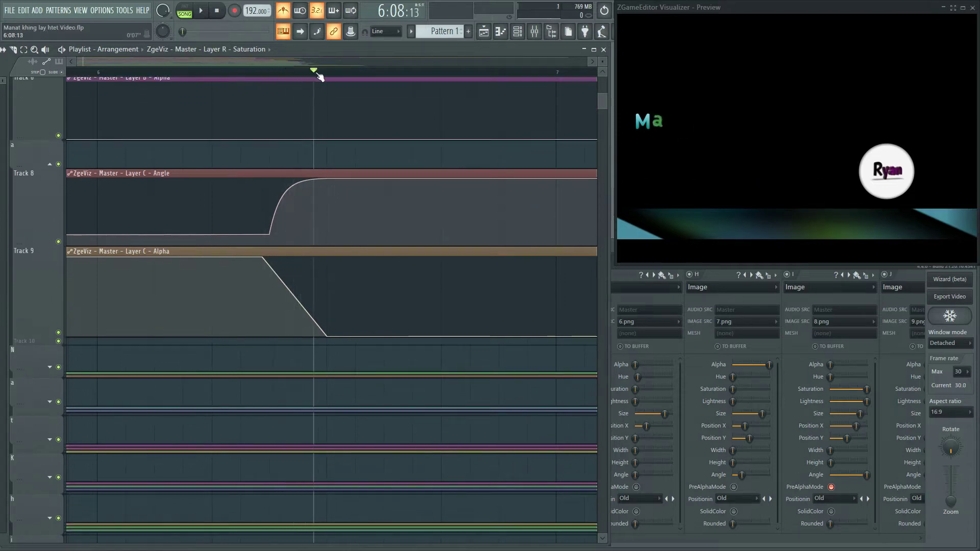
pyautogui.moveTo(358, 80); pyautogui.dragTo(236, 81)
pyautogui.press('space')
pyautogui.press('space')
pyautogui.press('space')
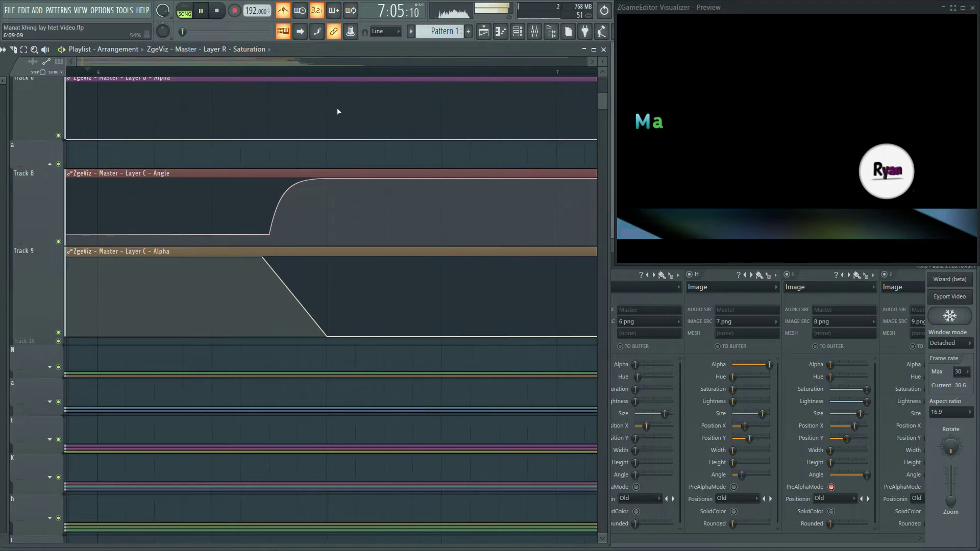
pyautogui.press('space')
# Step: Expand the "N" track group and play its Layer D Alpha and Height automation from 5:16
pyautogui.scroll(-1, 345, 77)
pyautogui.scroll(-1, 345, 77)
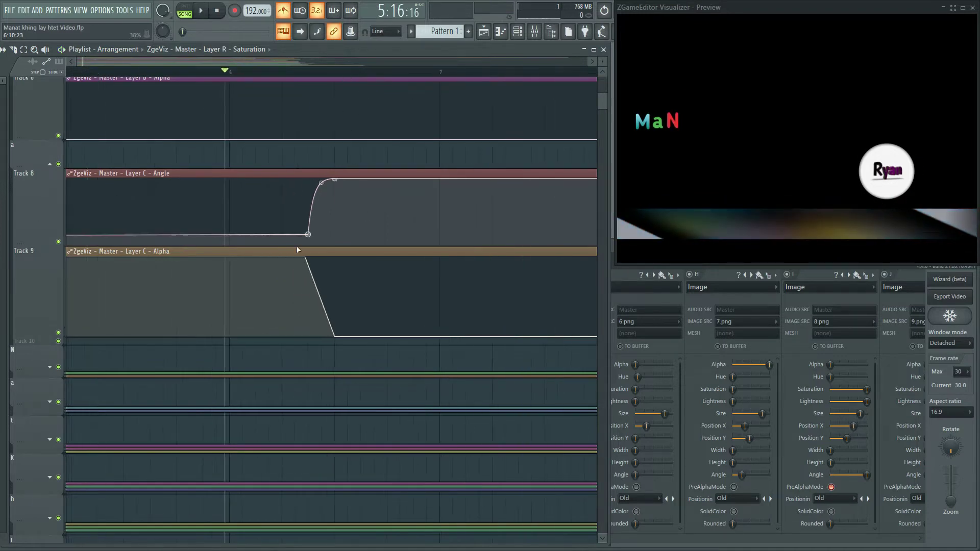
pyautogui.click(53, 370)
pyautogui.scroll(-4, 256, 343)
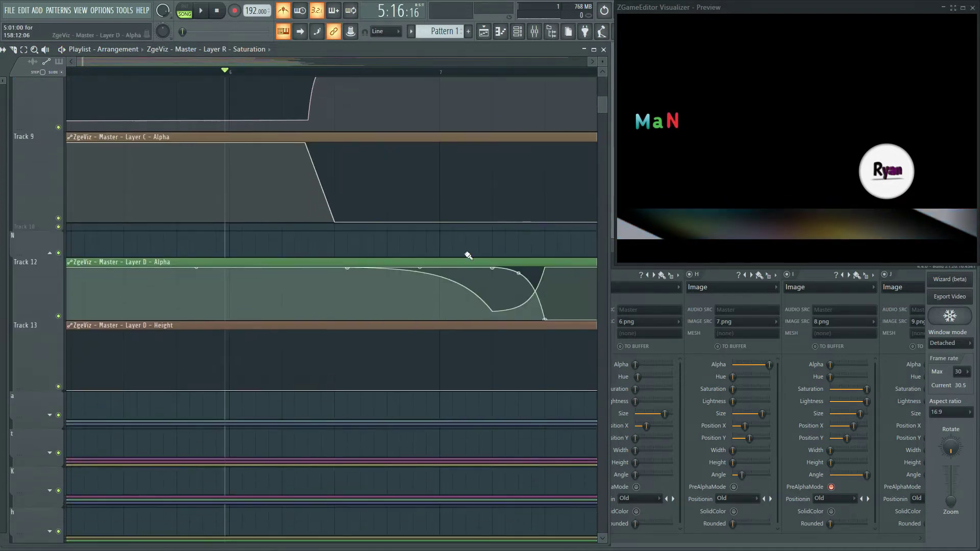
pyautogui.scroll(2, 303, 116)
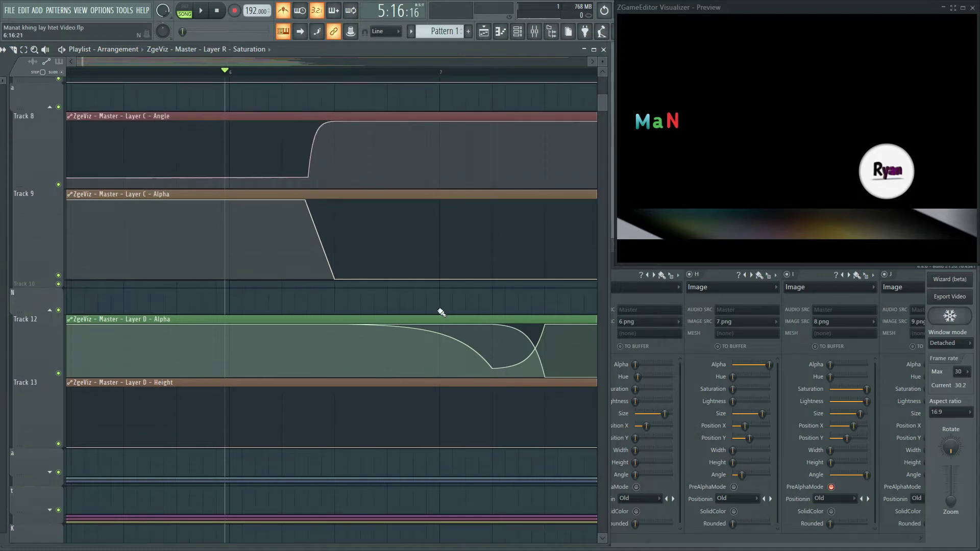
pyautogui.press('space')
pyautogui.scroll(-3, 307, 77)
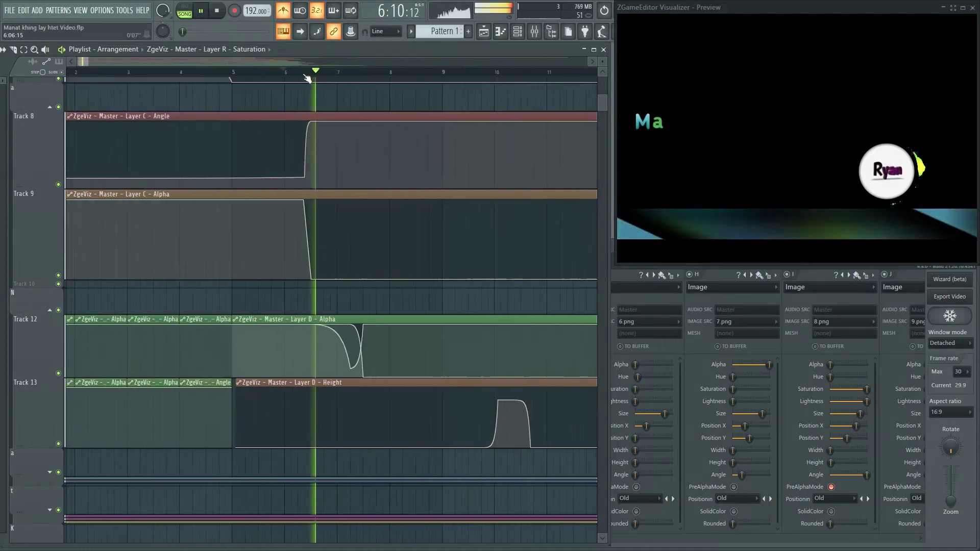
pyautogui.scroll(-2, 398, 266)
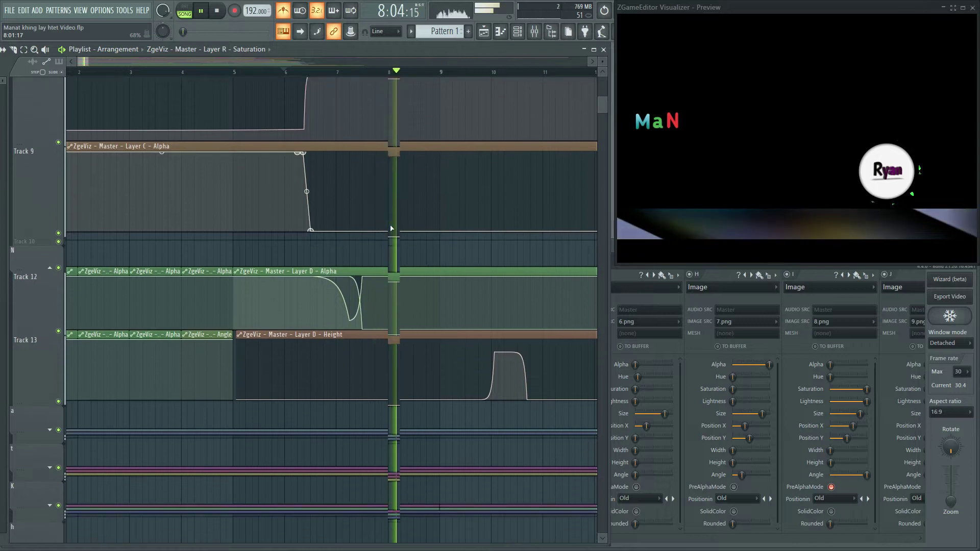
pyautogui.press('space')
# Step: Expand the second "a" track group and play its Layer E Angle and Alpha automation
pyautogui.scroll(-2, 388, 332)
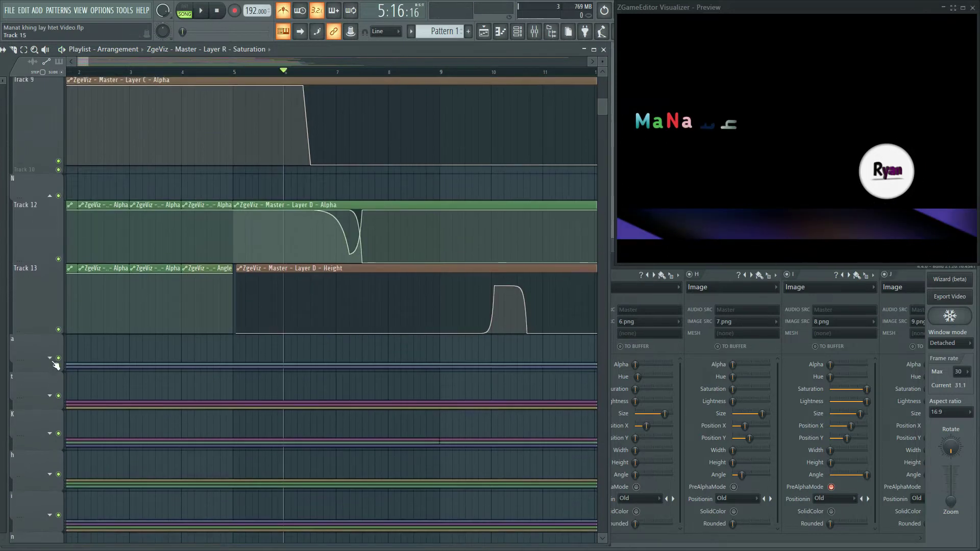
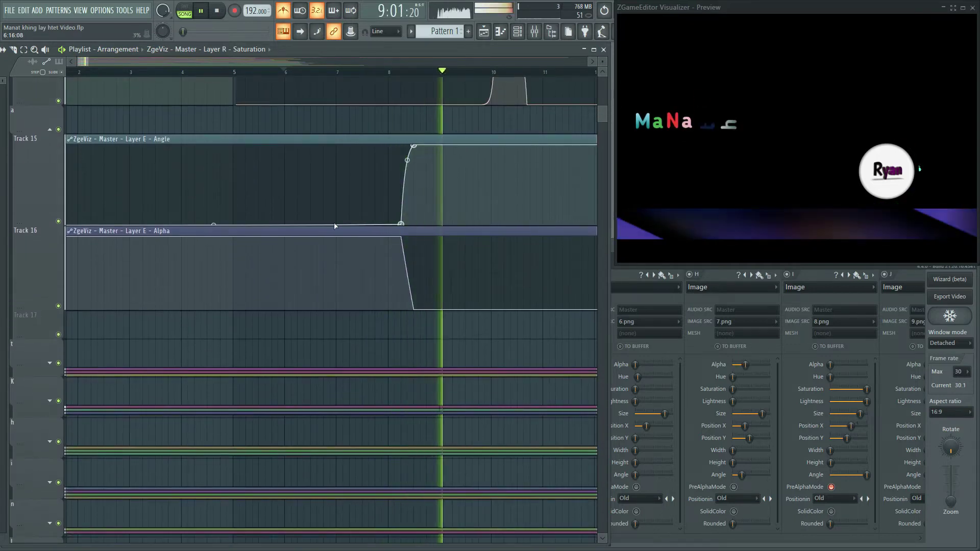
pyautogui.scroll(-2, 337, 220)
pyautogui.press('space')
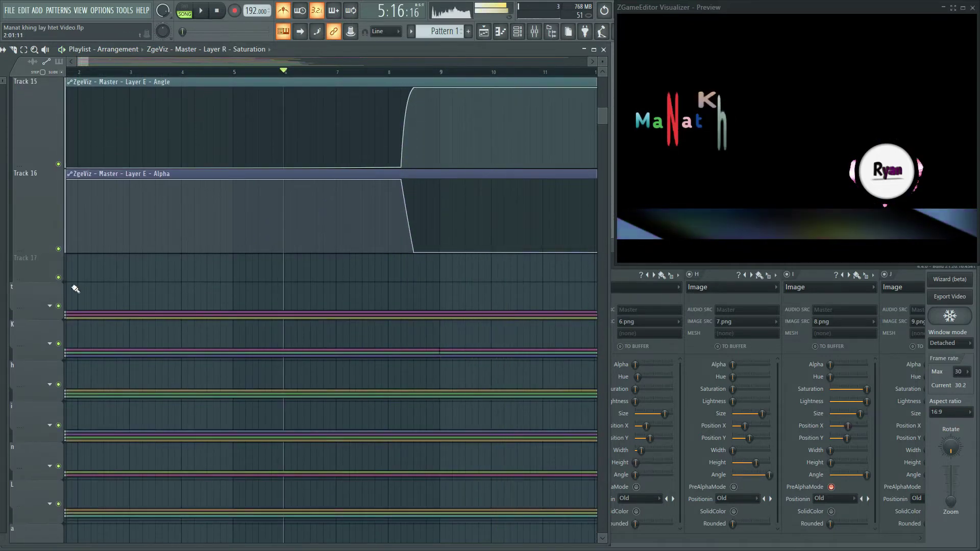
# Step: Expand the "t" track group and play from 5:16 while going back up through the automation tracks to Track 5
pyautogui.click(49, 301)
pyautogui.press('space')
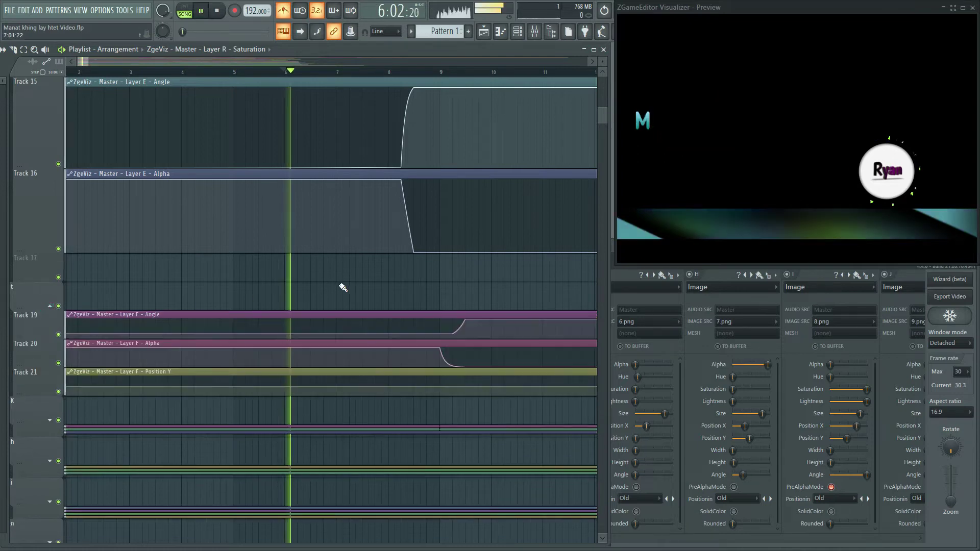
pyautogui.scroll(4, 344, 287)
pyautogui.scroll(8, 443, 298)
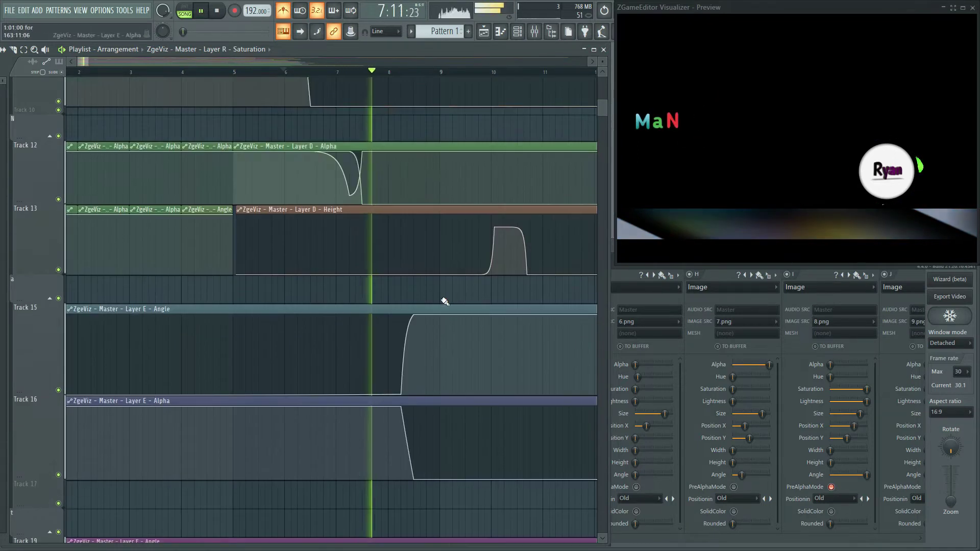
pyautogui.scroll(3, 443, 298)
pyautogui.press('space')
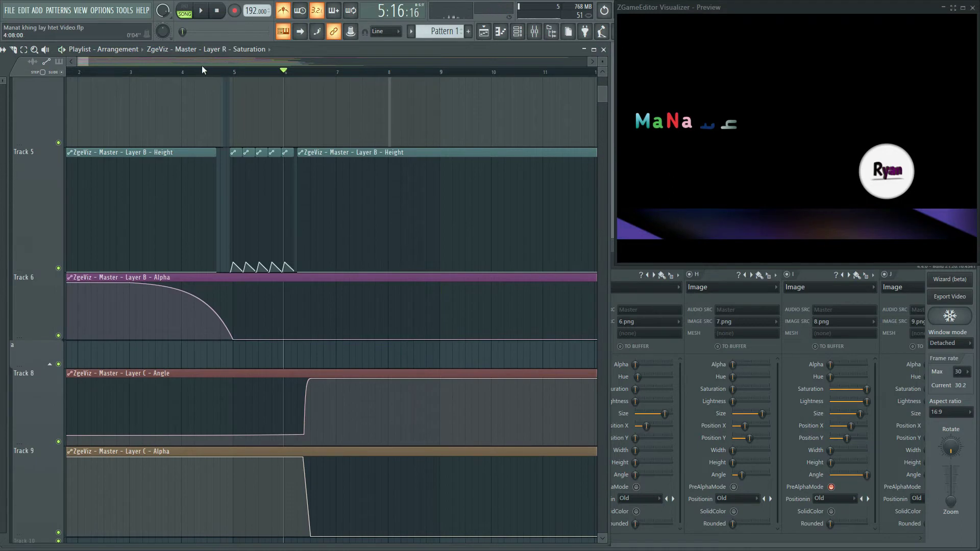
# Step: Set the playhead to 4:01 and play the automation of the letters in sequence from Track 5 to Track 21
pyautogui.click(202, 67)
pyautogui.press('space')
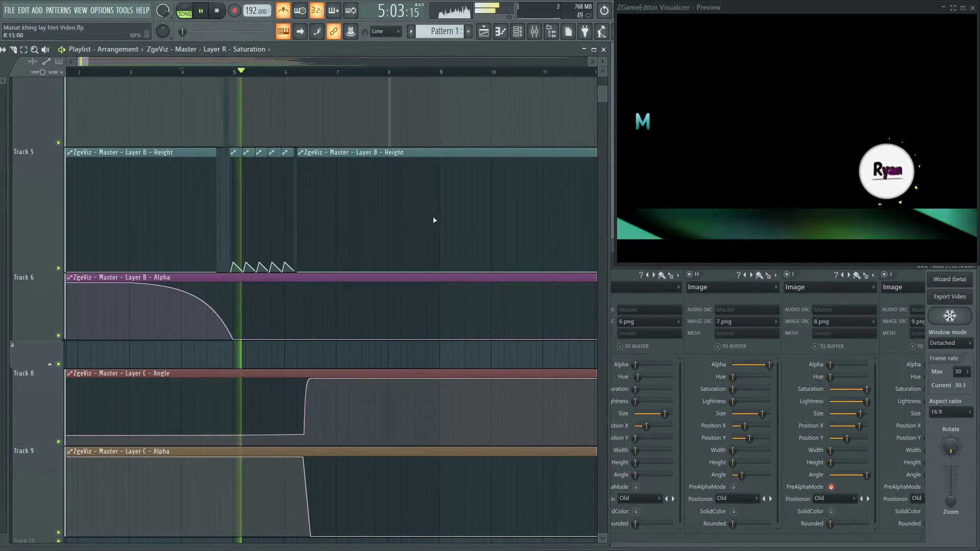
pyautogui.scroll(-3, 536, 254)
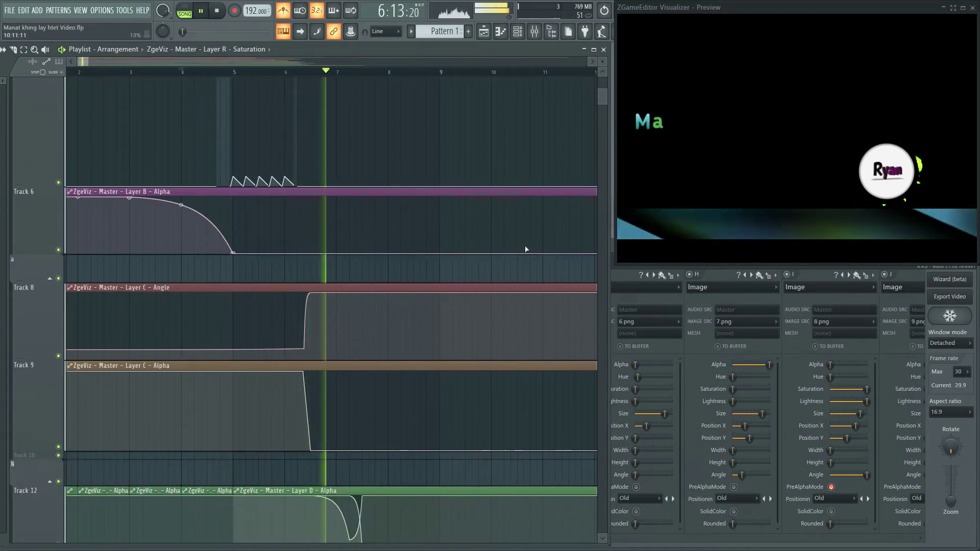
pyautogui.scroll(-9, 542, 245)
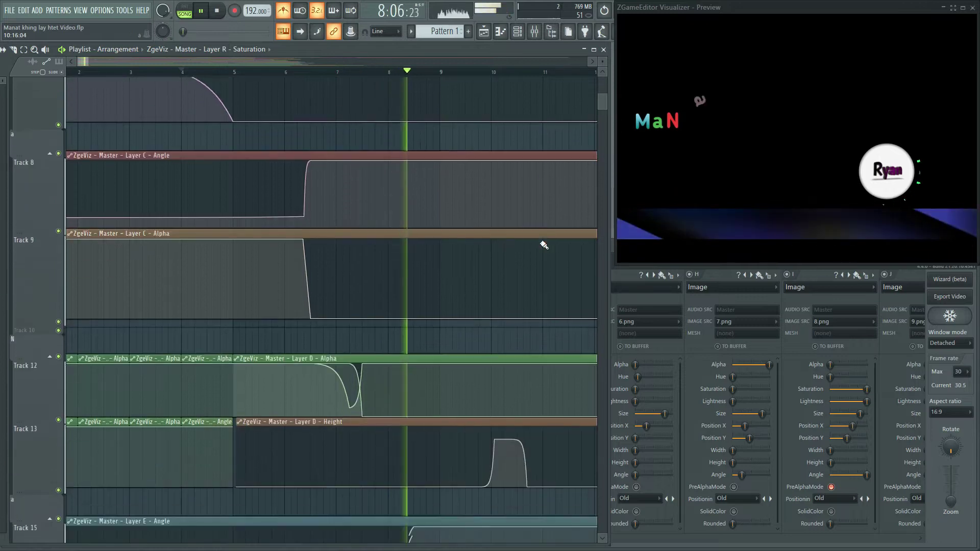
pyautogui.scroll(-10, 567, 242)
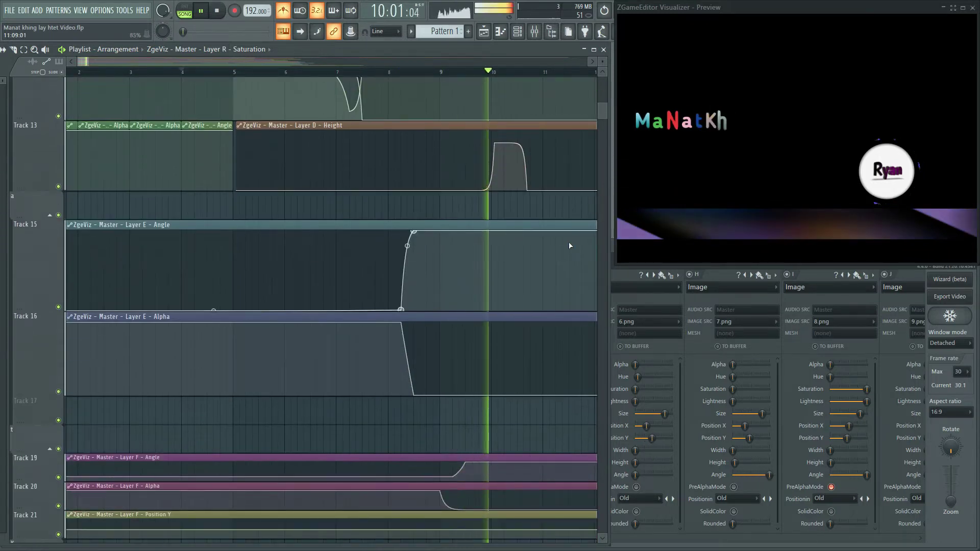
pyautogui.press('space')
# Step: Bring the visualizer's layer settings in front of the playlist and show the Layer B Alpha automation on Track 6
pyautogui.scroll(5, 572, 245)
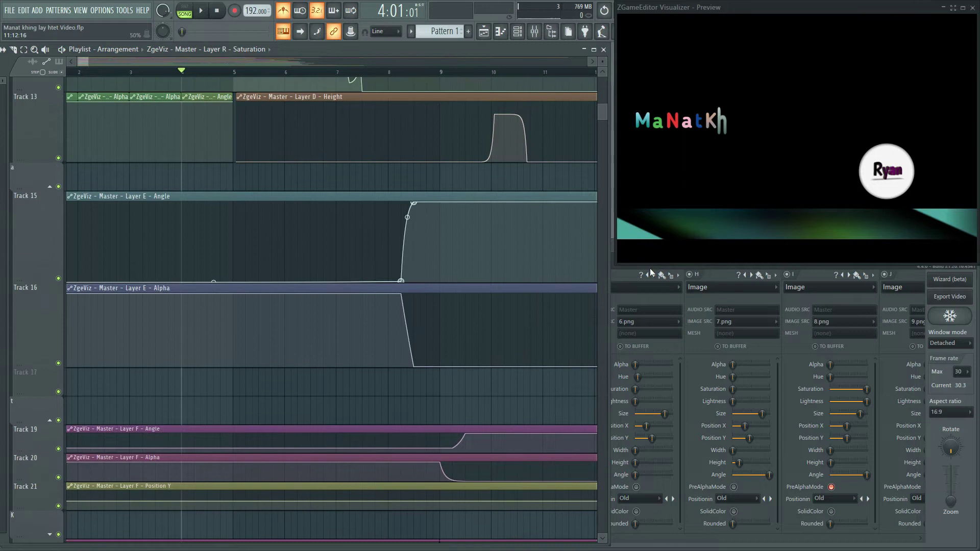
pyautogui.click(723, 268)
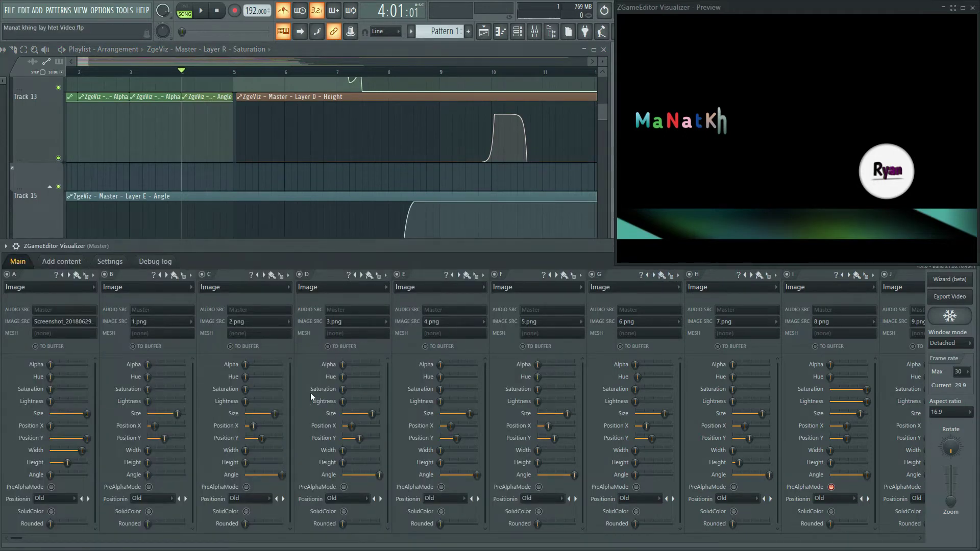
pyautogui.scroll(11, 394, 162)
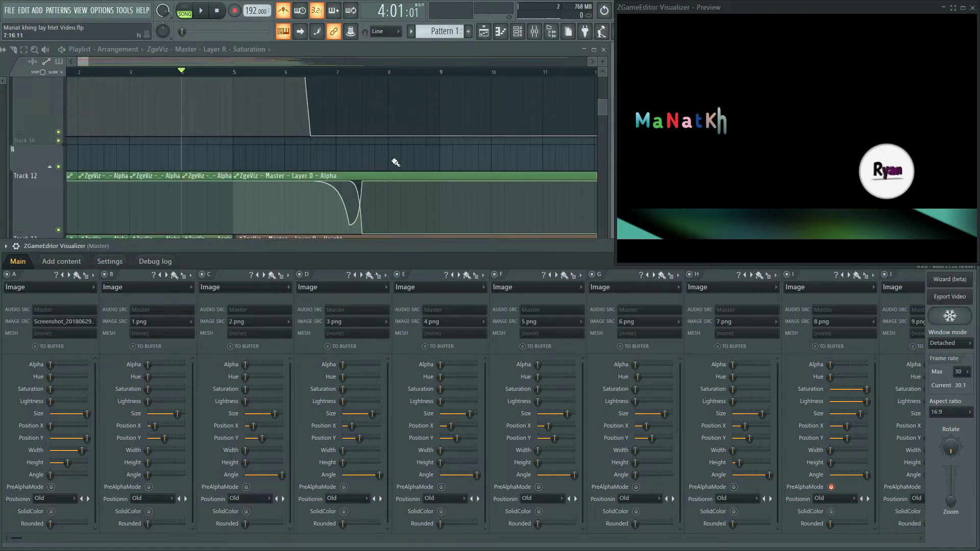
pyautogui.scroll(2, 394, 163)
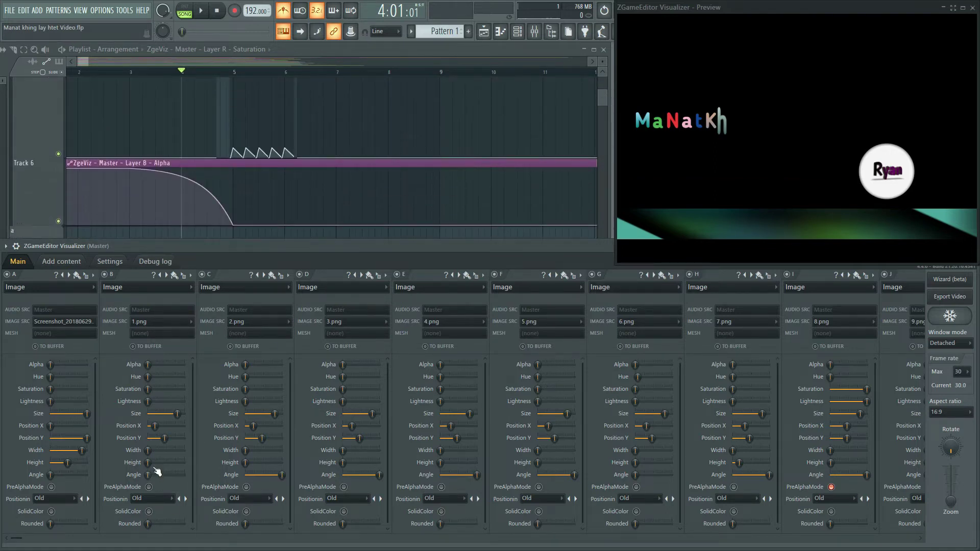
# Step: Play from 4:01 and examine how the visualizer's layer settings follow each letter's automation, then stop
pyautogui.press('space')
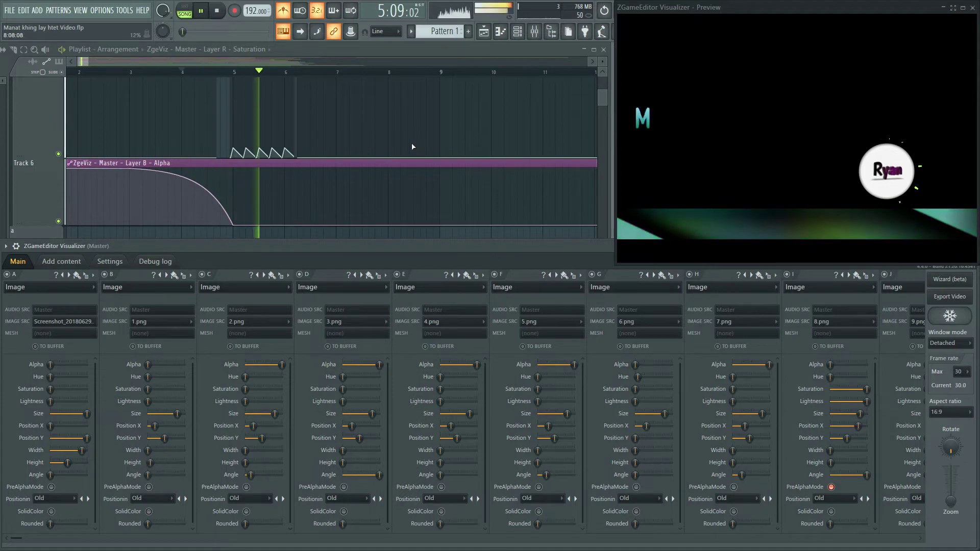
pyautogui.scroll(-10, 412, 147)
pyautogui.scroll(-8, 415, 147)
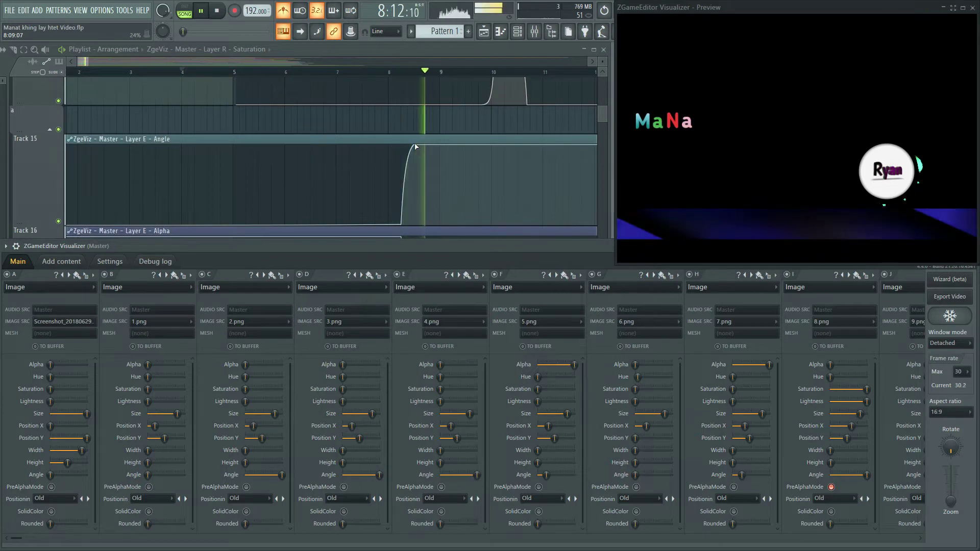
pyautogui.scroll(-8, 416, 146)
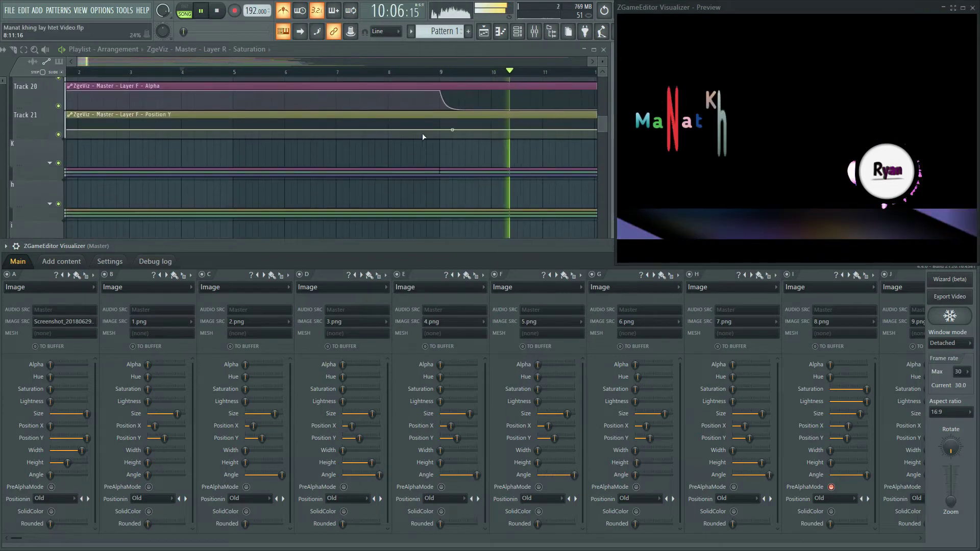
pyautogui.keyDown('ctrl'); pyautogui.scroll(-3, 423, 136); pyautogui.keyUp('ctrl')
pyautogui.scroll(5, 436, 169)
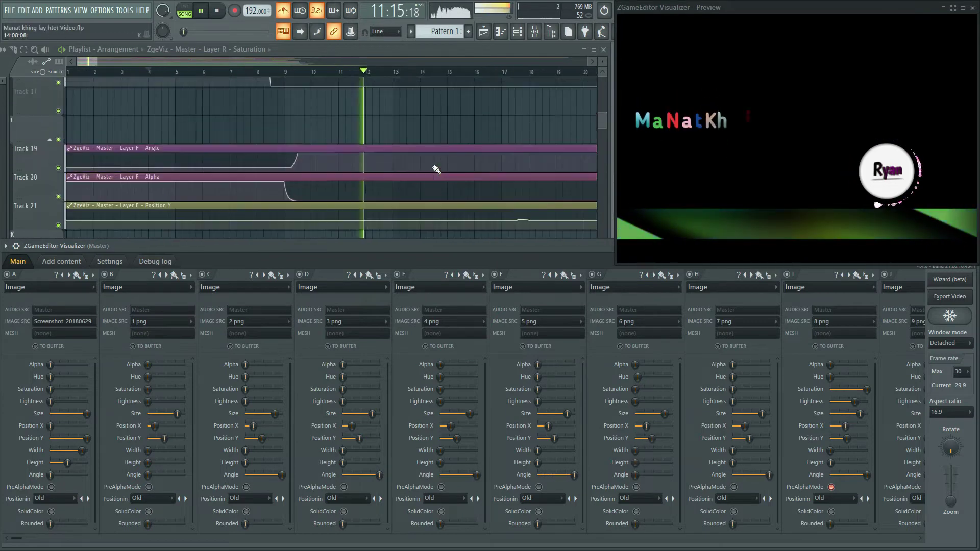
pyautogui.scroll(-5, 436, 169)
pyautogui.press('space')
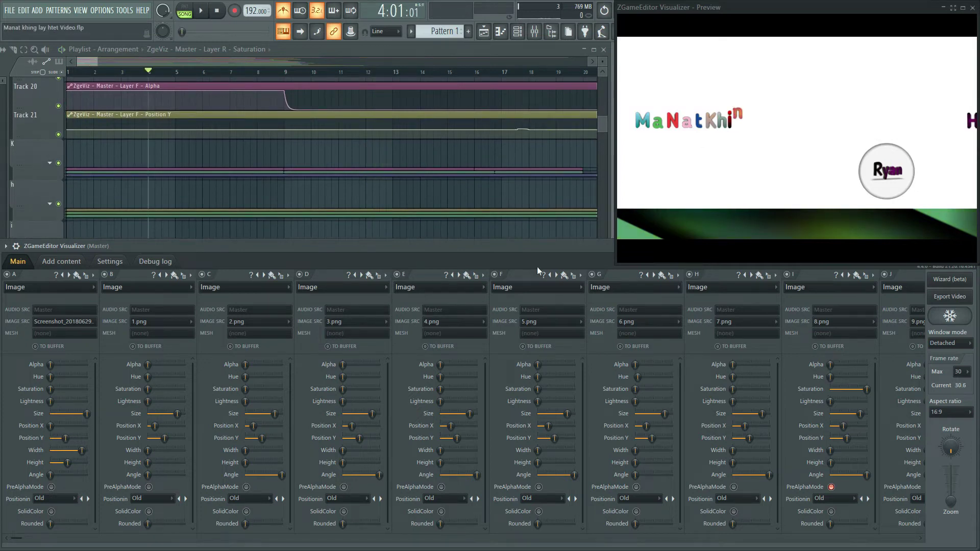
# Step: Bring the playlist to the front and expand the "K", "h", "i" and "n" track groups to view their Layer G to J automation
pyautogui.click(354, 51)
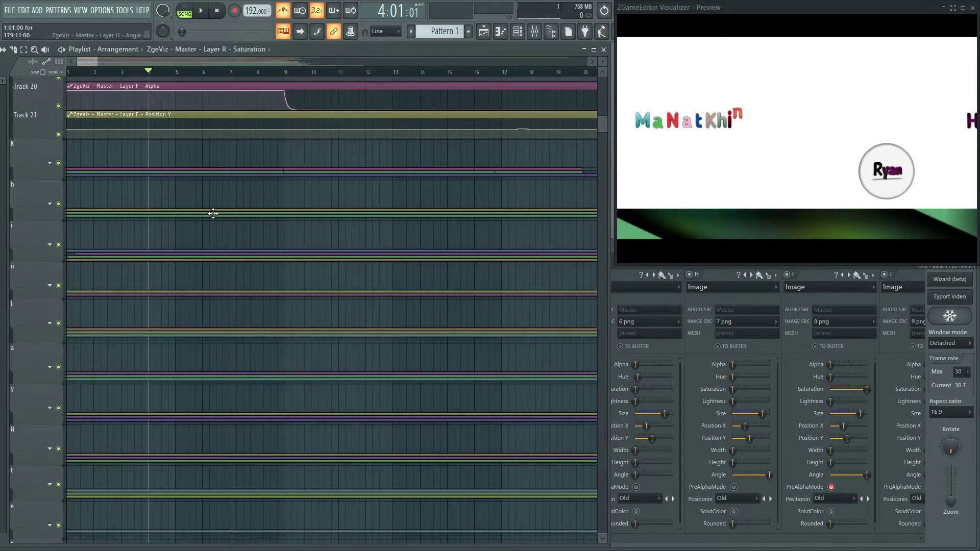
pyautogui.click(49, 162)
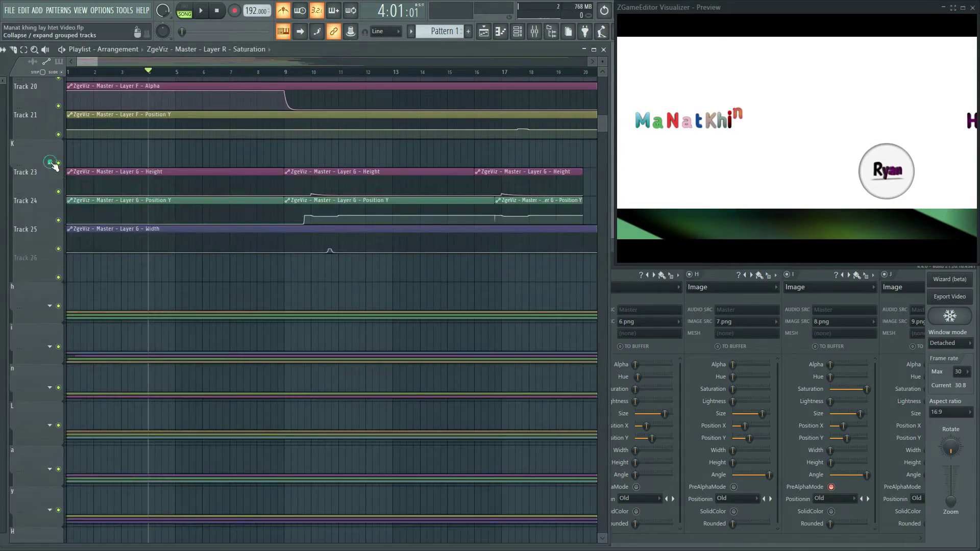
pyautogui.click(51, 306)
pyautogui.click(50, 476)
pyautogui.scroll(-3, 80, 450)
pyautogui.click(52, 448)
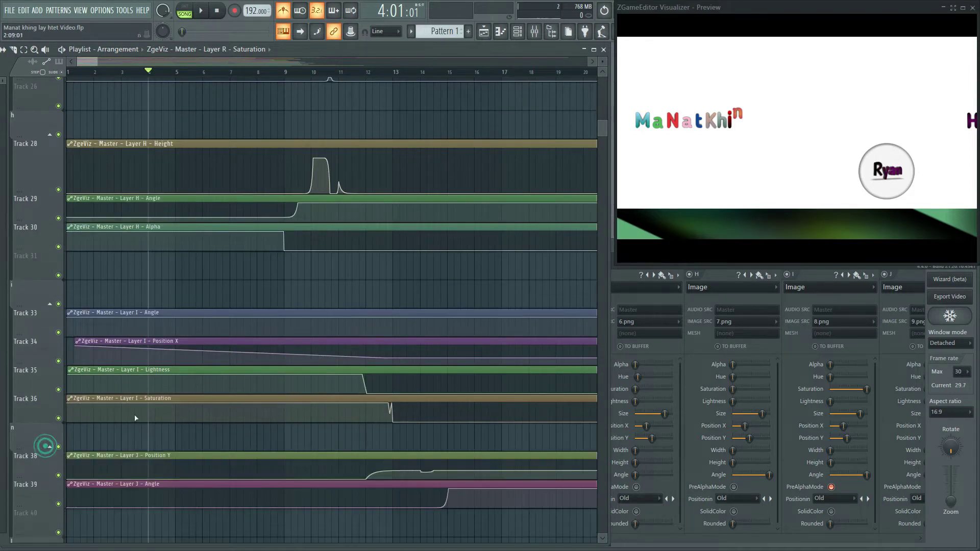
pyautogui.scroll(4, 252, 335)
pyautogui.scroll(2, 264, 320)
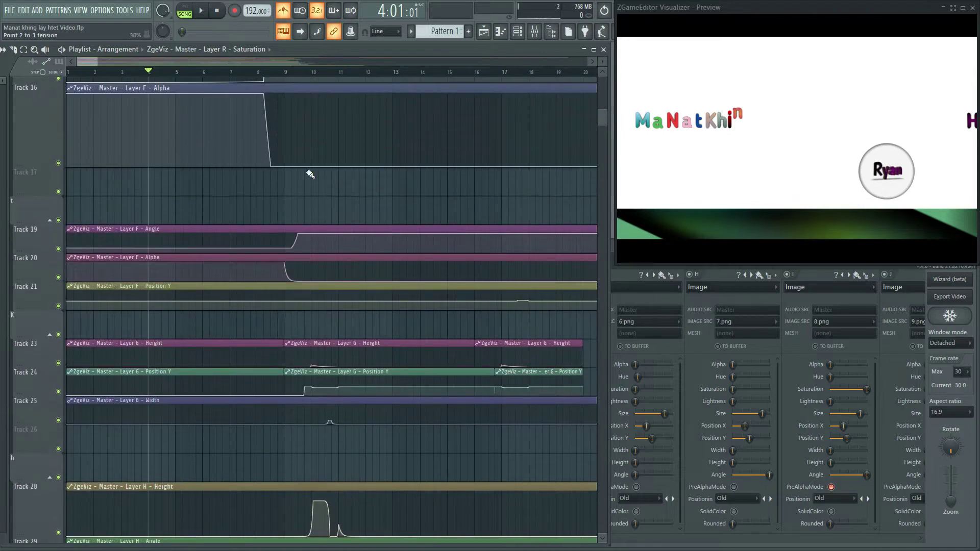
# Step: Play from about bar 8 and watch the "t", "K" and "h" letter automation down to Track 30, then stop
pyautogui.click(258, 75)
pyautogui.press('space')
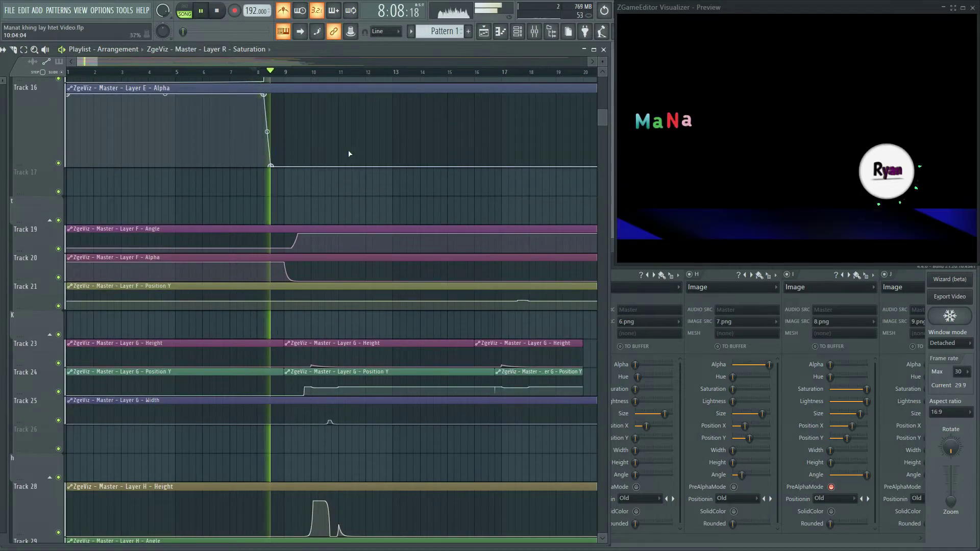
pyautogui.scroll(-1, 420, 189)
pyautogui.scroll(-1, 420, 189)
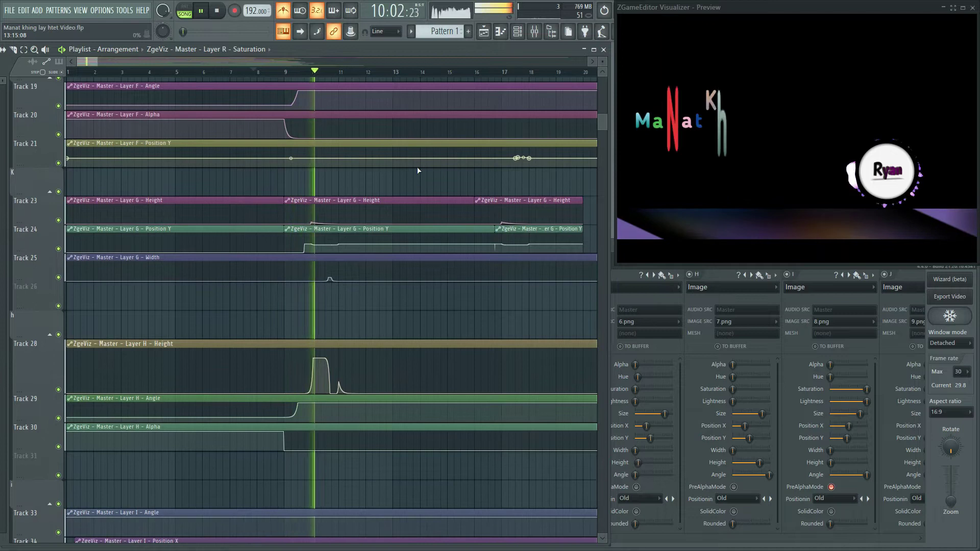
pyautogui.press('space')
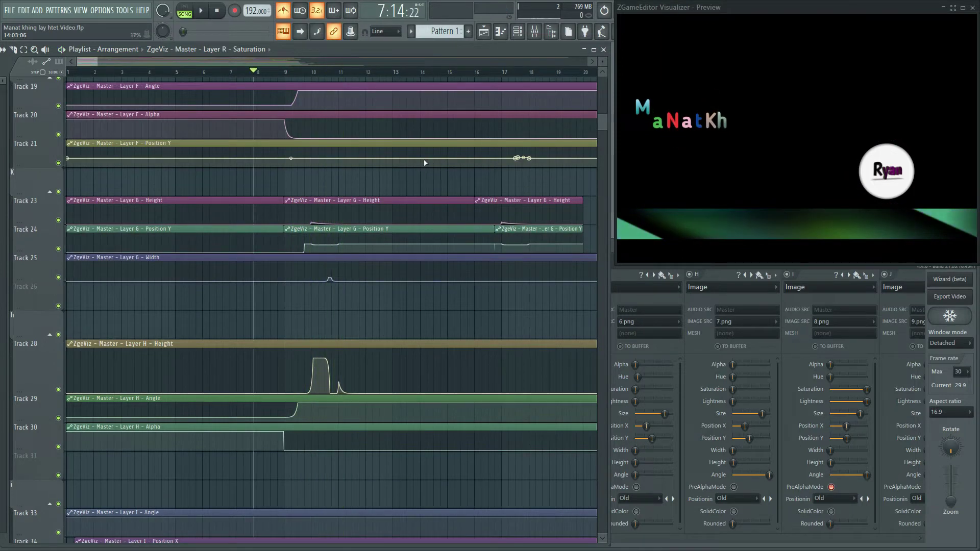
# Step: Enlarge the timeline around bars 7 to 15 and replay the Layer F, G and H automation from 7:14
pyautogui.scroll(4, 347, 79)
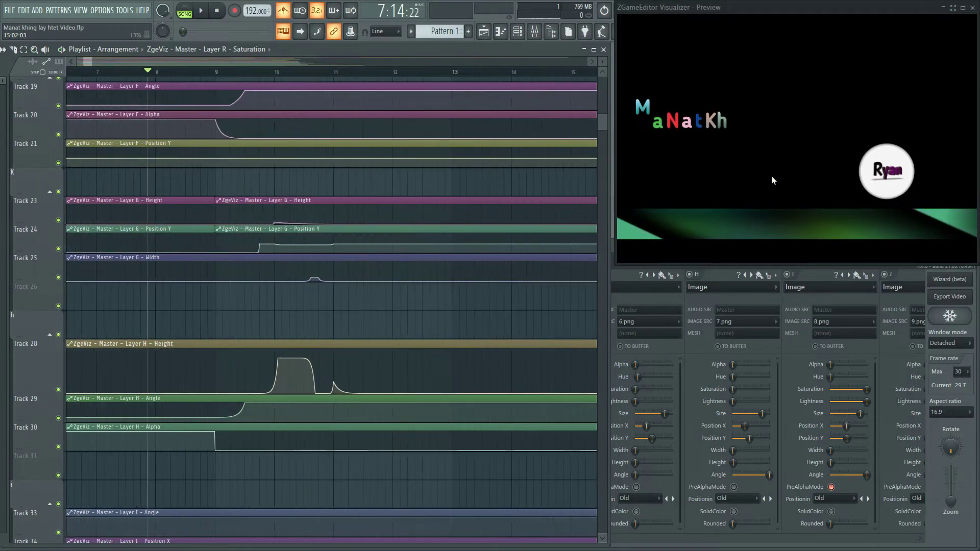
pyautogui.scroll(2, 327, 177)
pyautogui.press('space')
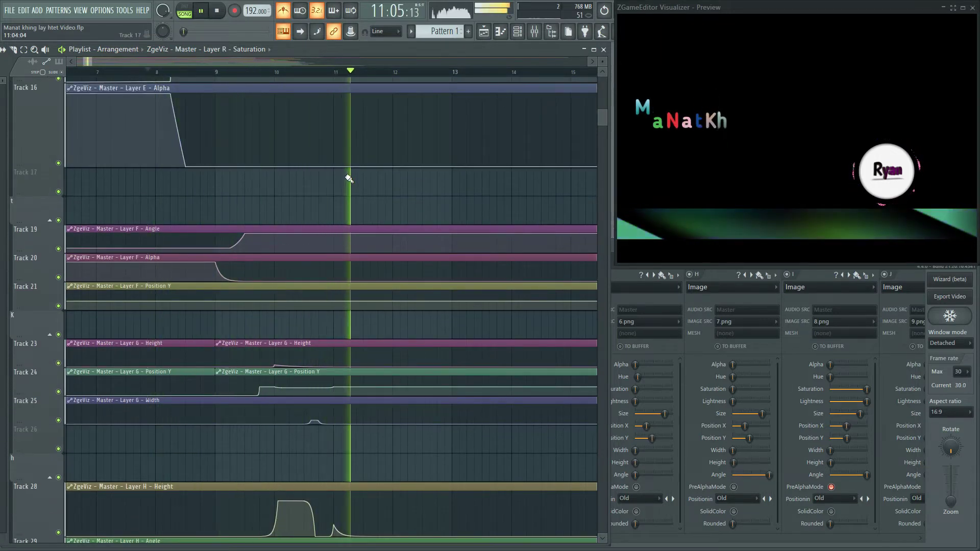
pyautogui.press('space')
pyautogui.press('space')
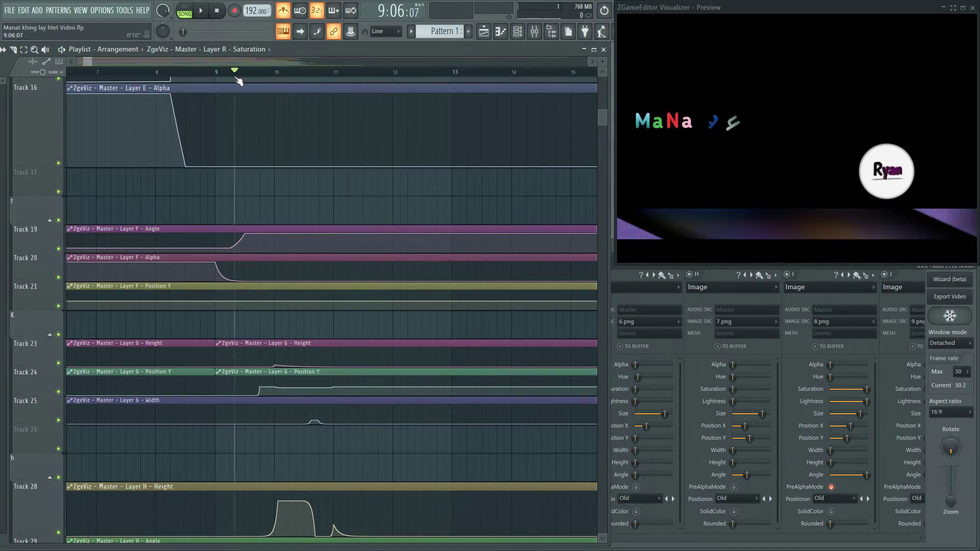
# Step: Scrub the playhead between bars 9 and 11 to compare the "K" and "h" letters with their Layer G and H curves
pyautogui.scroll(-2, 264, 80)
pyautogui.keyDown('ctrl'); pyautogui.scroll(2, 266, 76); pyautogui.keyUp('ctrl')
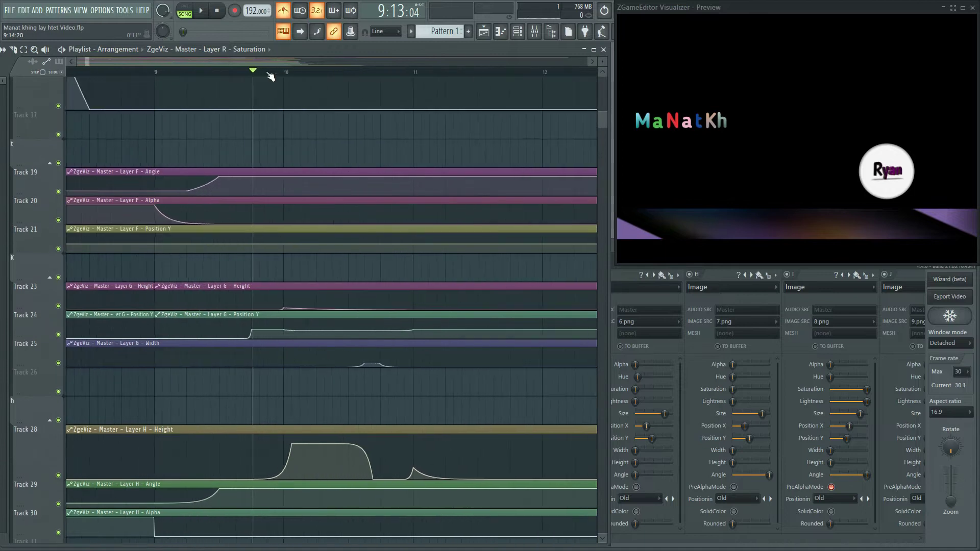
pyautogui.moveTo(253, 73); pyautogui.dragTo(310, 70)
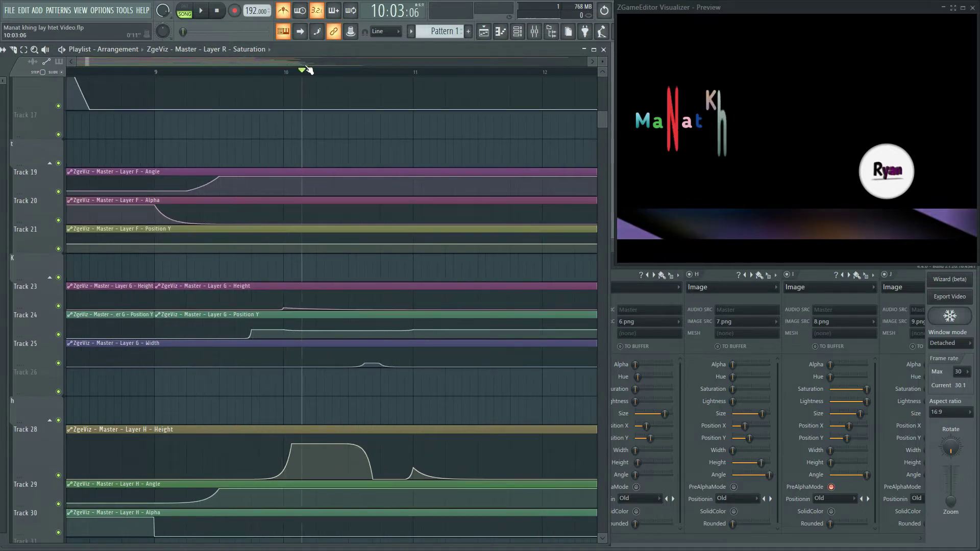
pyautogui.moveTo(372, 70); pyautogui.dragTo(330, 65)
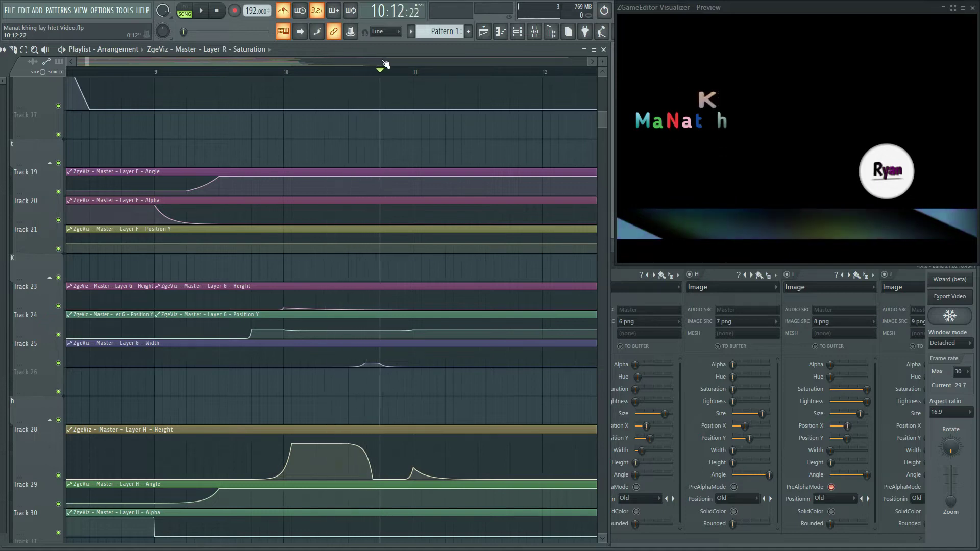
pyautogui.moveTo(403, 66); pyautogui.dragTo(349, 66)
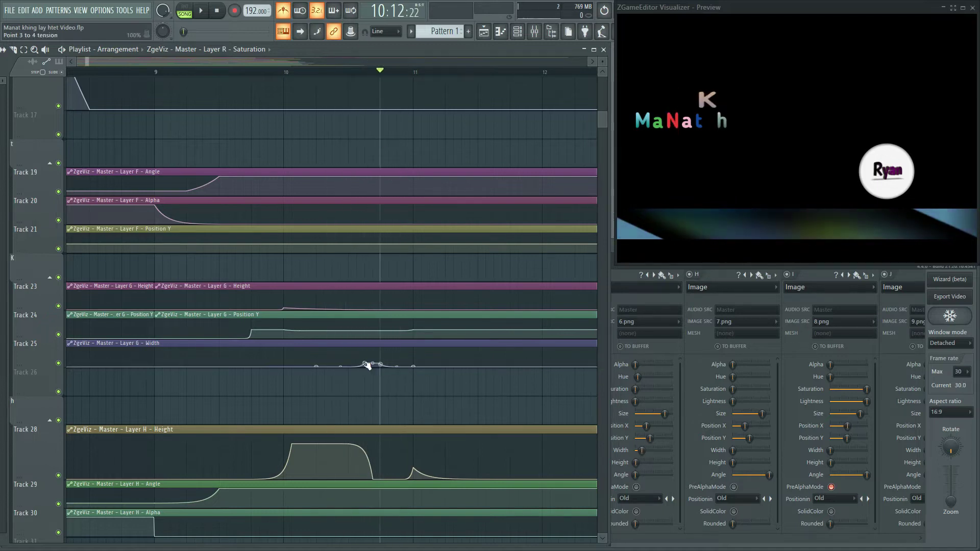
# Step: Make Track 25 taller to show the Layer G Width curve, and scrub the playhead to 11:01
pyautogui.moveTo(42, 362); pyautogui.dragTo(42, 410)
pyautogui.moveTo(380, 75)
pyautogui.mouseDown()
pyautogui.moveTo(327, 80)
pyautogui.moveTo(403, 78)
pyautogui.moveTo(357, 77)
pyautogui.moveTo(389, 80)
pyautogui.mouseUp()
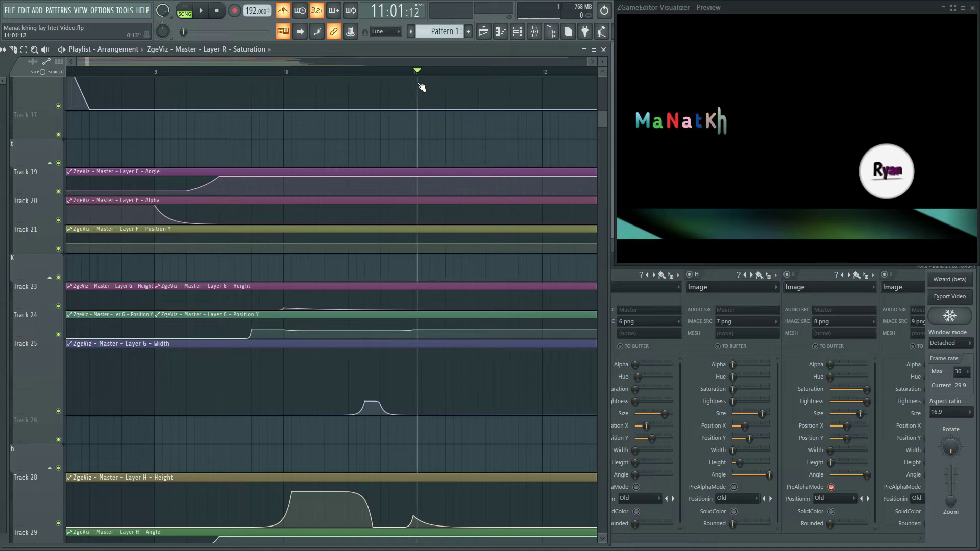
# Step: Play from 9:02 and follow the "h" and "i" automation on Tracks 28 to 36, then stop
pyautogui.scroll(-4, 381, 77)
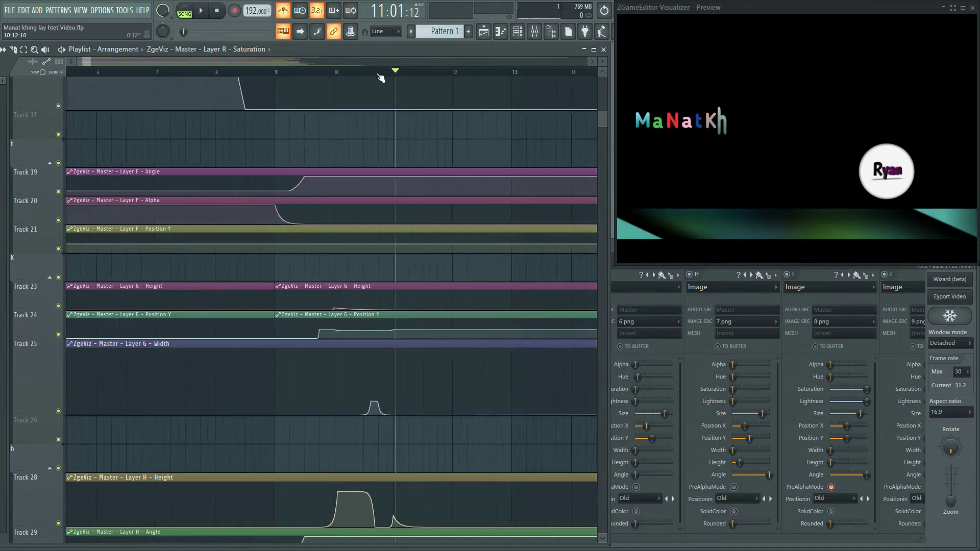
pyautogui.scroll(-10, 374, 285)
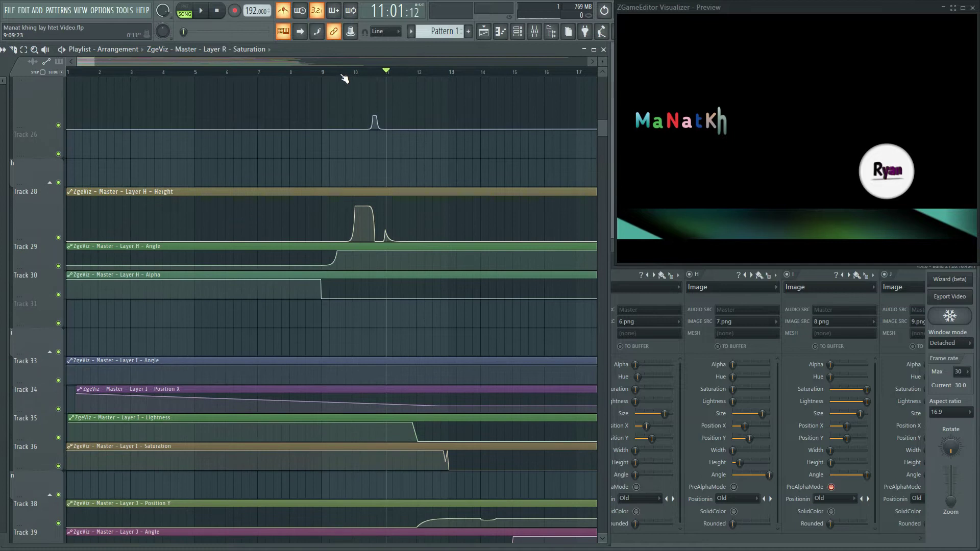
pyautogui.moveTo(344, 78)
pyautogui.mouseDown()
pyautogui.moveTo(376, 72)
pyautogui.moveTo(327, 75)
pyautogui.mouseUp()
pyautogui.press('space')
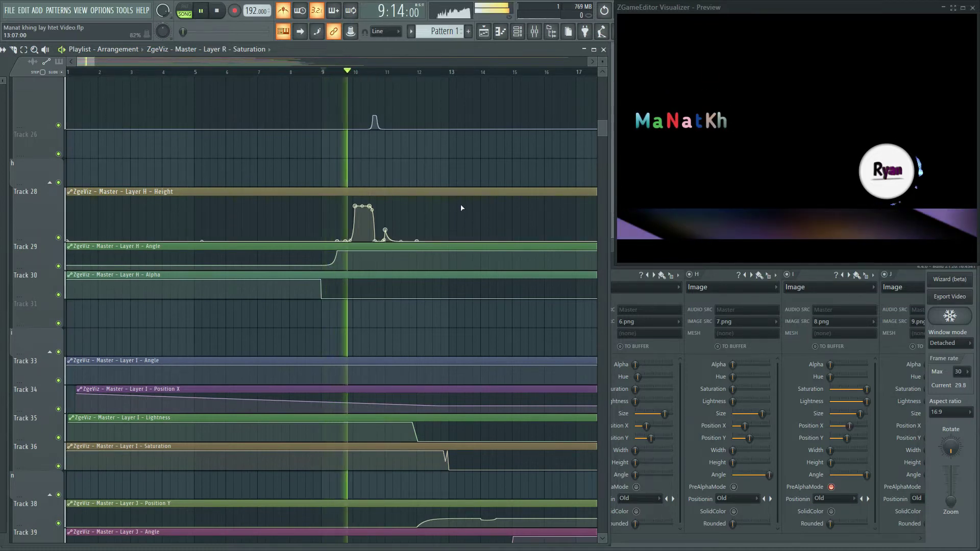
pyautogui.scroll(-7, 461, 207)
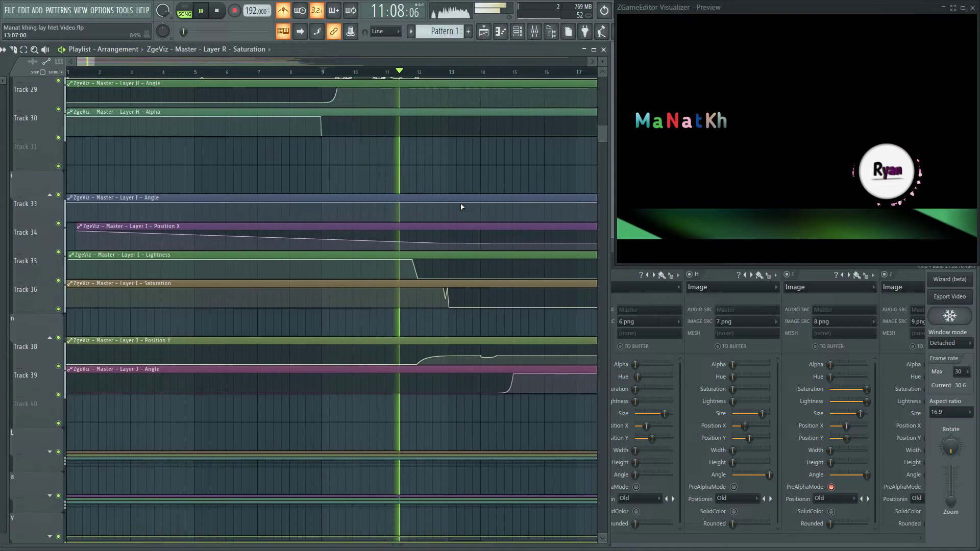
pyautogui.press('space')
# Step: Replay from 9:02 and follow the "i" and "n" automation on Tracks 33 to 39, then stop
pyautogui.press('space')
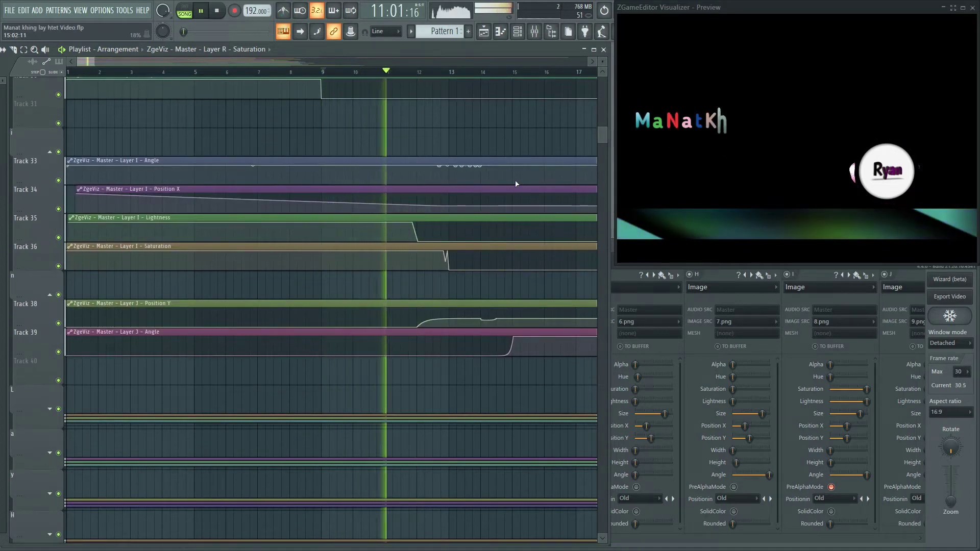
pyautogui.scroll(-1, 516, 183)
pyautogui.scroll(-3, 516, 182)
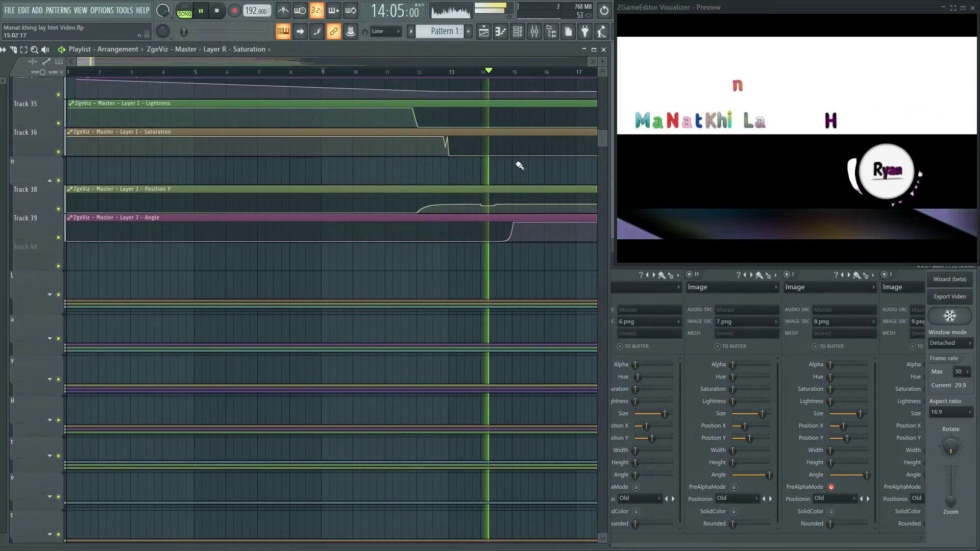
pyautogui.press('space')
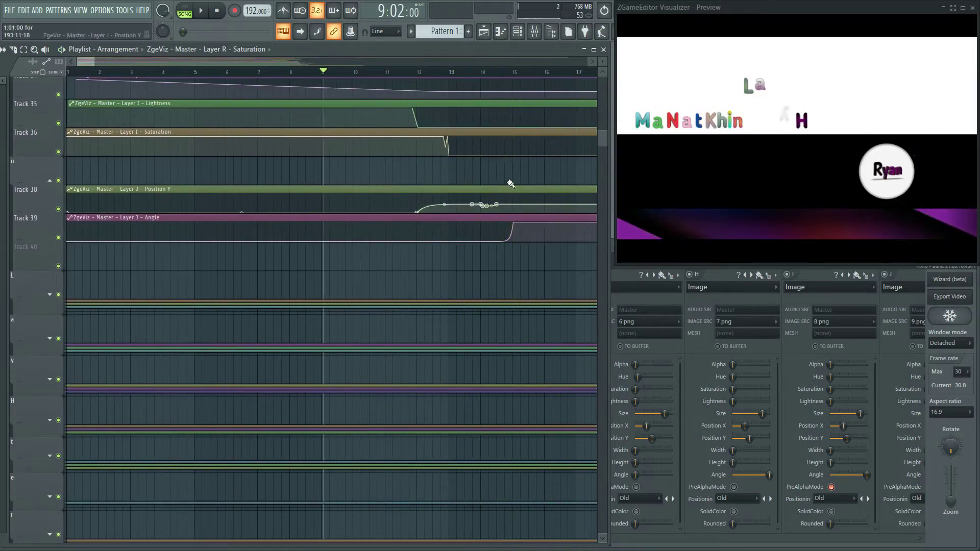
# Step: Expand the "L", "a" and "y" track groups to show their Layer K, L and M automation
pyautogui.scroll(-3, 150, 339)
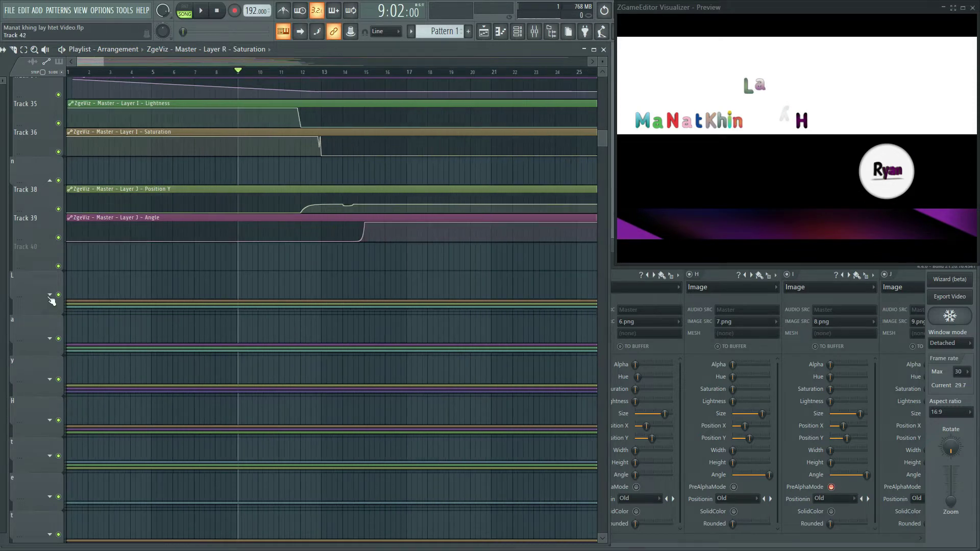
pyautogui.click(50, 296)
pyautogui.scroll(-3, 55, 329)
pyautogui.click(51, 324)
pyautogui.scroll(-3, 54, 327)
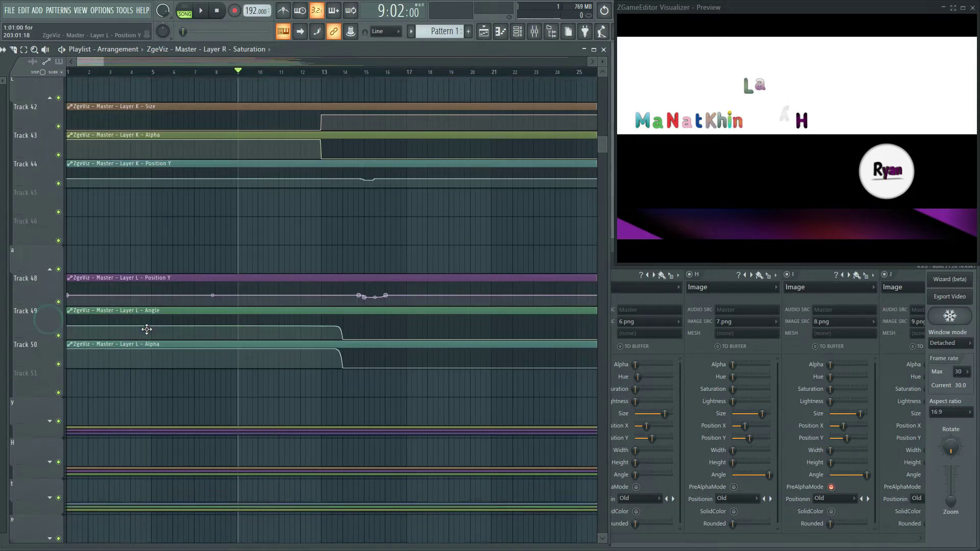
pyautogui.click(51, 361)
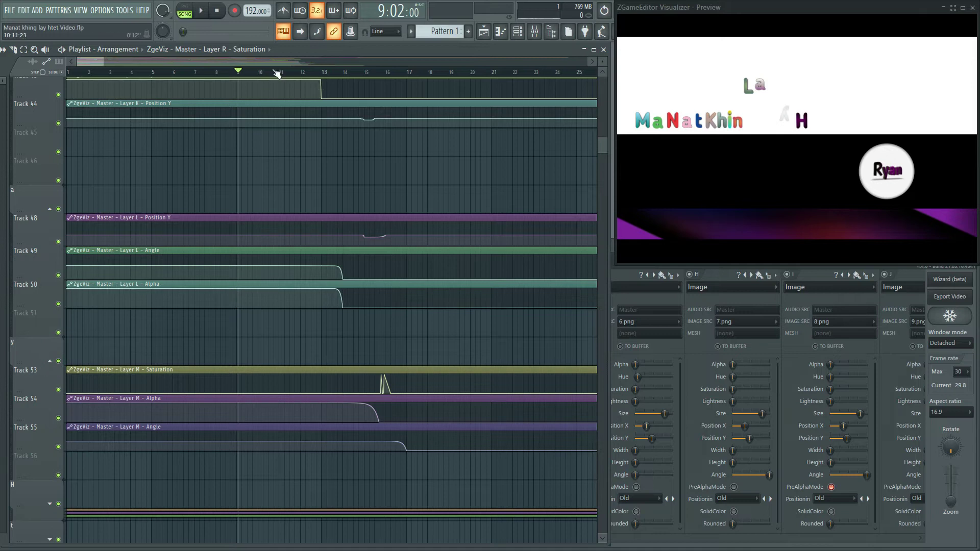
# Step: Set the playhead to 12:09 and play the "L", "a" and "y" automation on Tracks 42 to 55, then stop
pyautogui.moveTo(276, 74); pyautogui.dragTo(318, 67)
pyautogui.scroll(1, 355, 162)
pyautogui.scroll(3, 355, 162)
pyautogui.scroll(4, 426, 70)
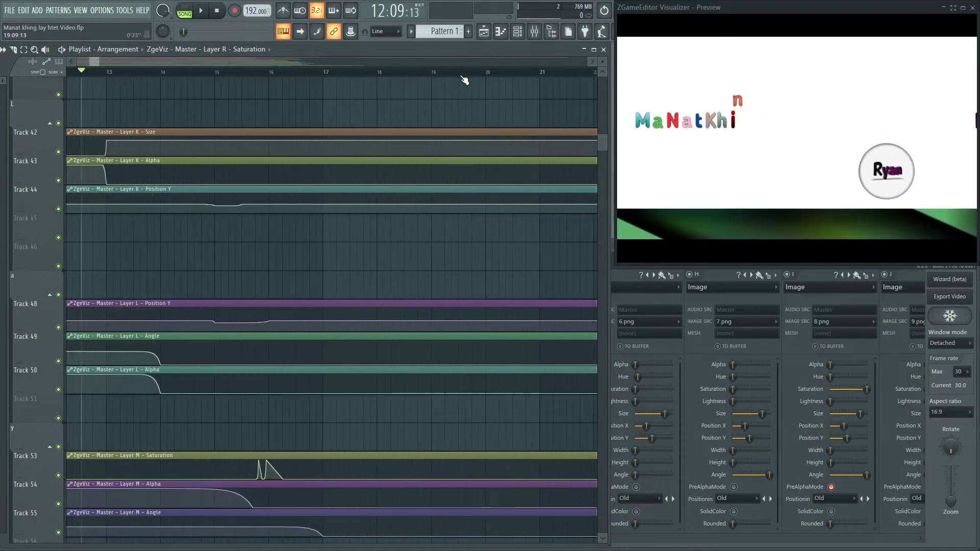
pyautogui.press('space')
pyautogui.scroll(-5, 379, 209)
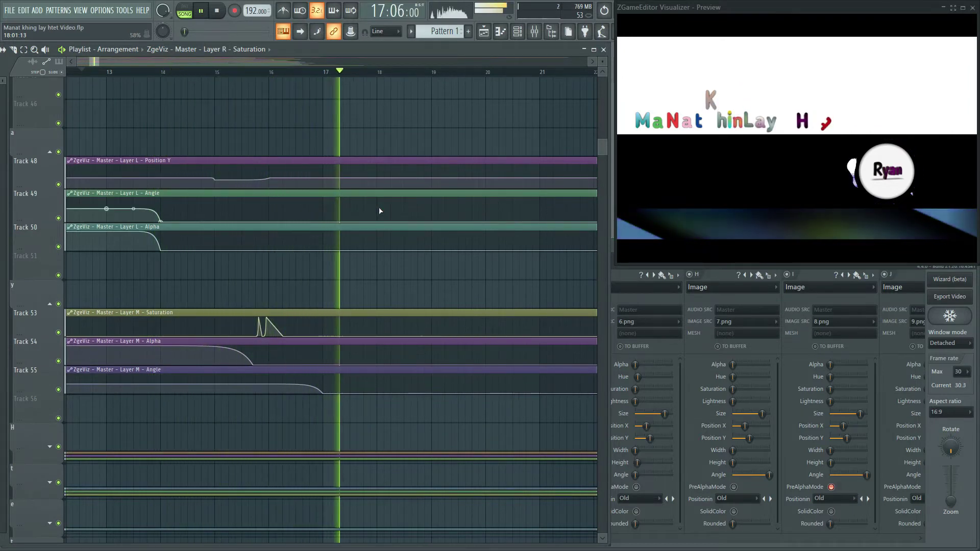
pyautogui.press('space')
# Step: Replay the "L", "a" and "y" automation briefly, then scrub the playhead to 14:12
pyautogui.press('space')
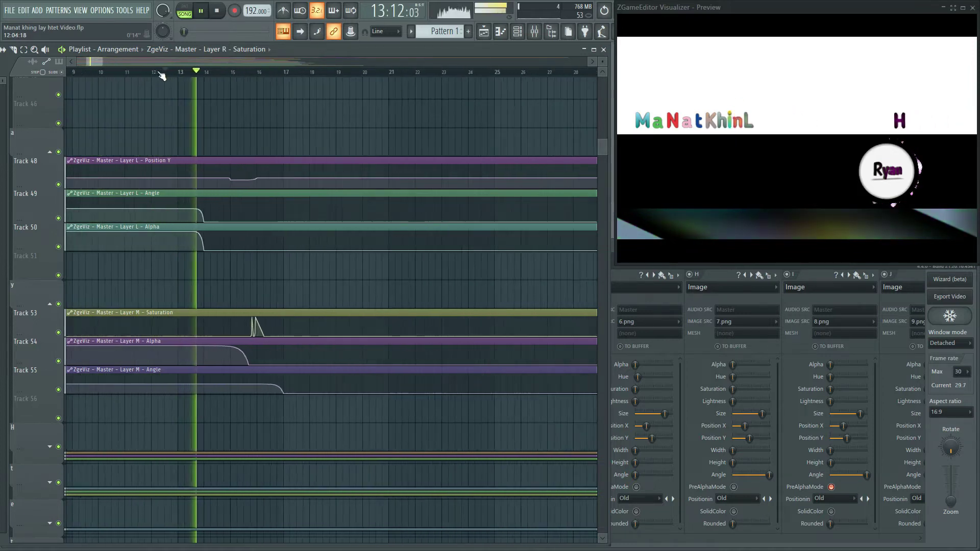
pyautogui.press('space')
pyautogui.moveTo(175, 77)
pyautogui.mouseDown()
pyautogui.moveTo(328, 72)
pyautogui.moveTo(307, 74)
pyautogui.mouseUp()
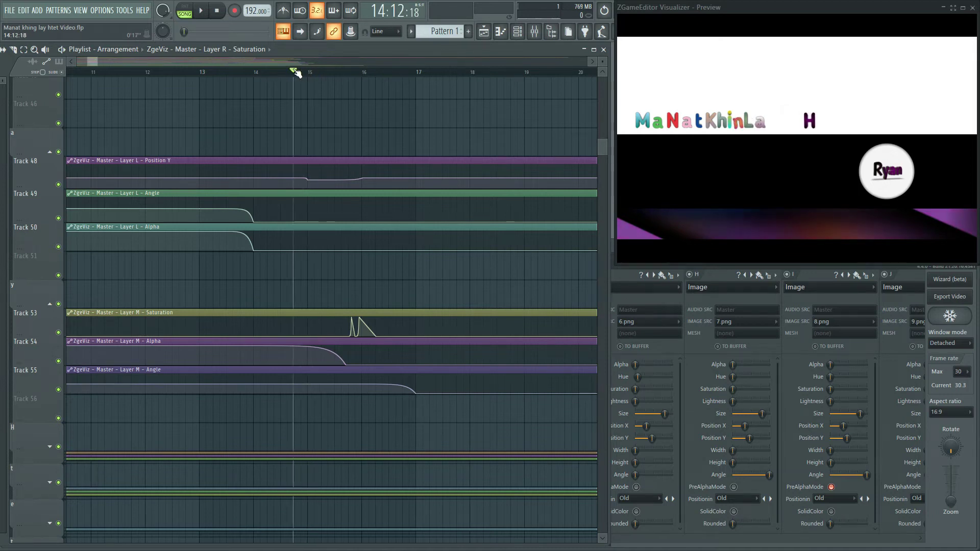
# Step: Compare the Layer J Angle curve with the Layer K and L Position Y curves around bar 15, scrubbing the playhead to 14:15
pyautogui.scroll(-4, 263, 283)
pyautogui.scroll(12, 267, 285)
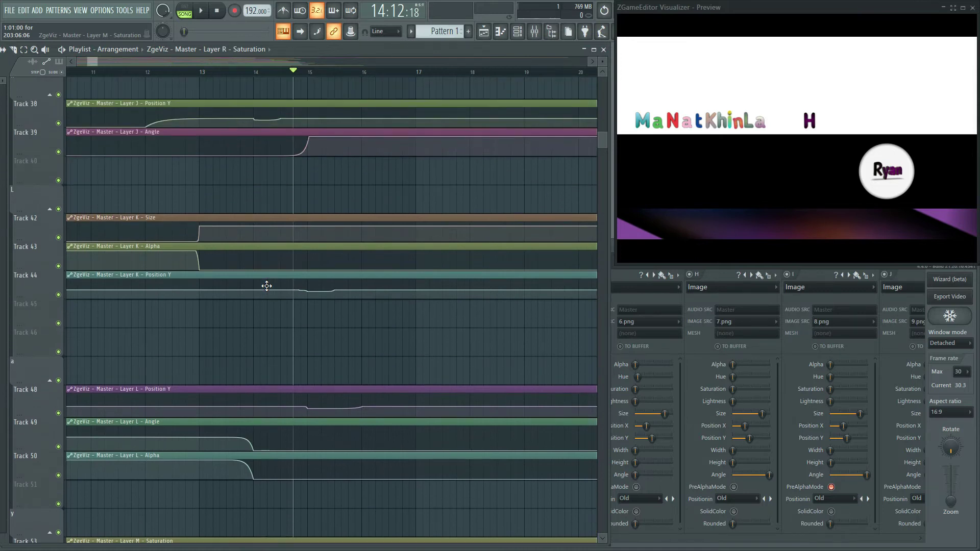
pyautogui.scroll(-6, 267, 285)
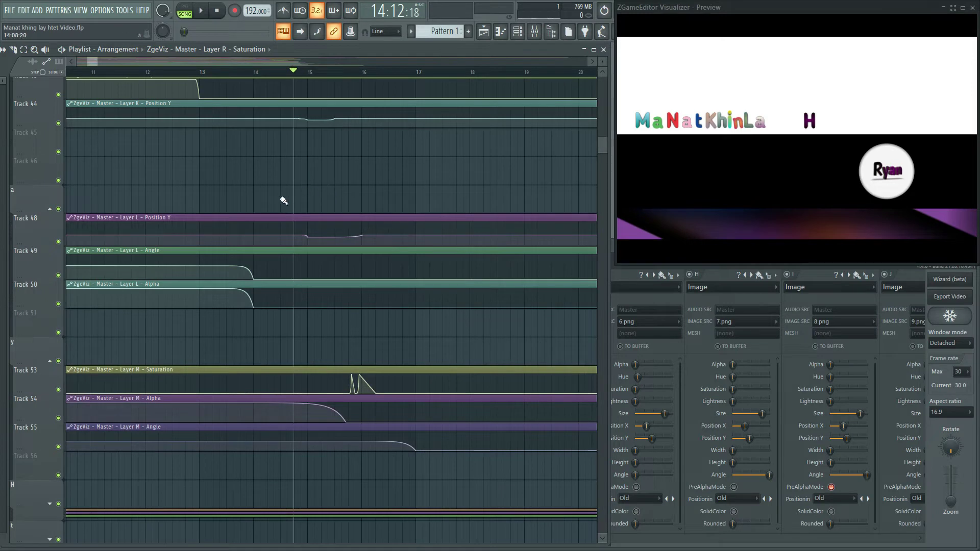
pyautogui.scroll(3, 284, 201)
pyautogui.scroll(6, 64, 191)
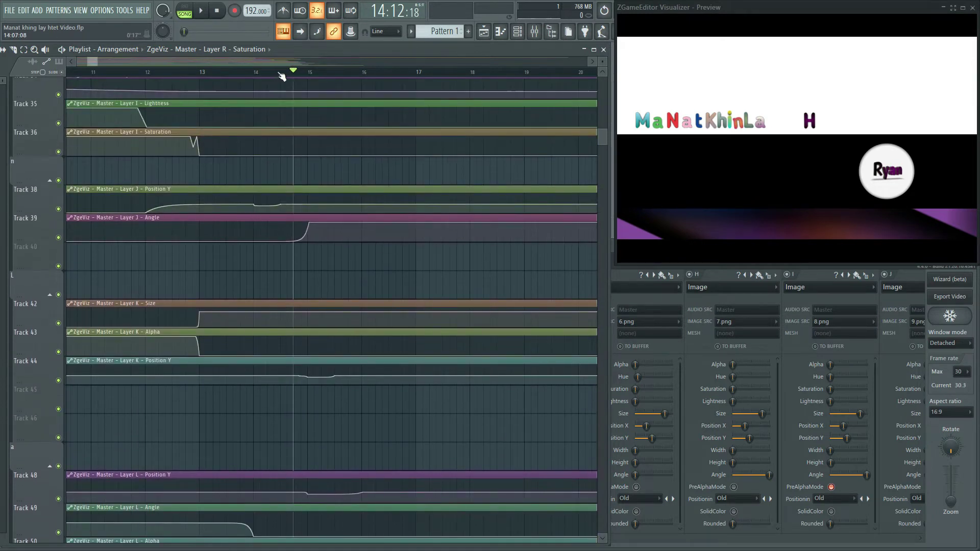
pyautogui.scroll(3, 282, 76)
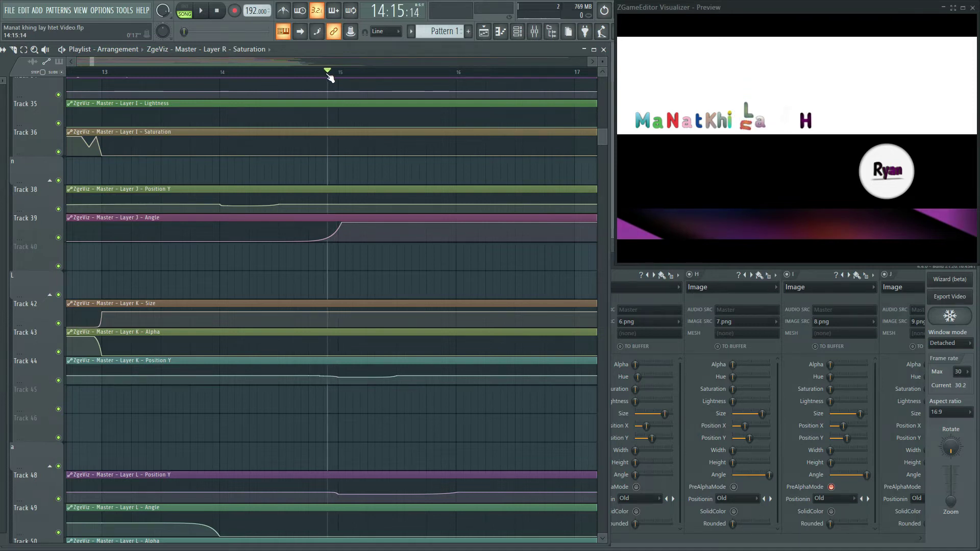
pyautogui.scroll(-9, 355, 214)
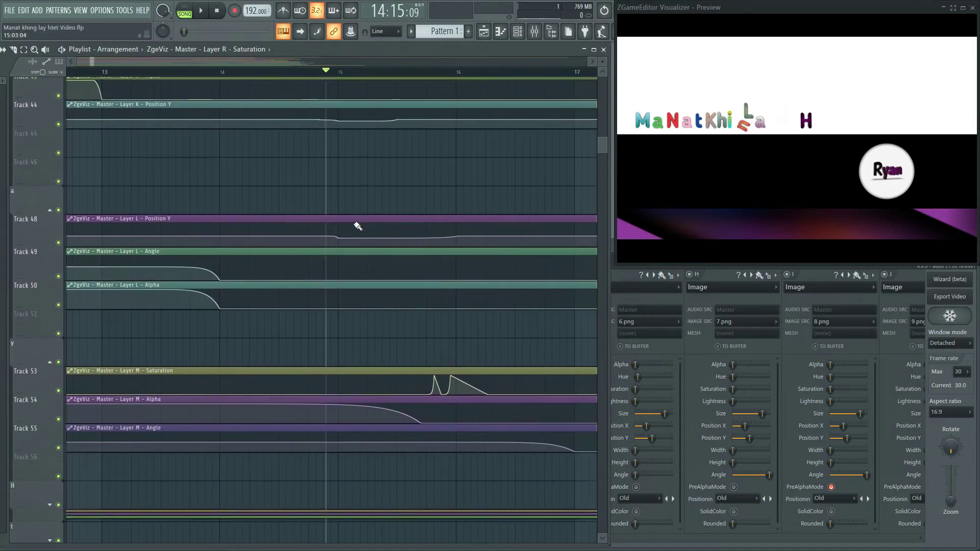
# Step: Make Track 44 taller to show the Layer K Position Y curve, and scrub the playhead to 15:08
pyautogui.scroll(4, 299, 263)
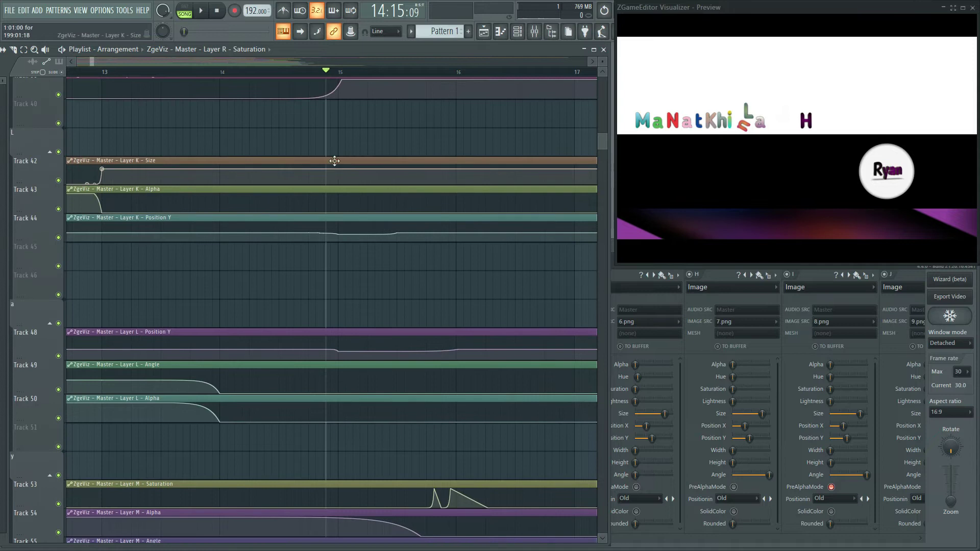
pyautogui.moveTo(33, 240); pyautogui.dragTo(123, 339)
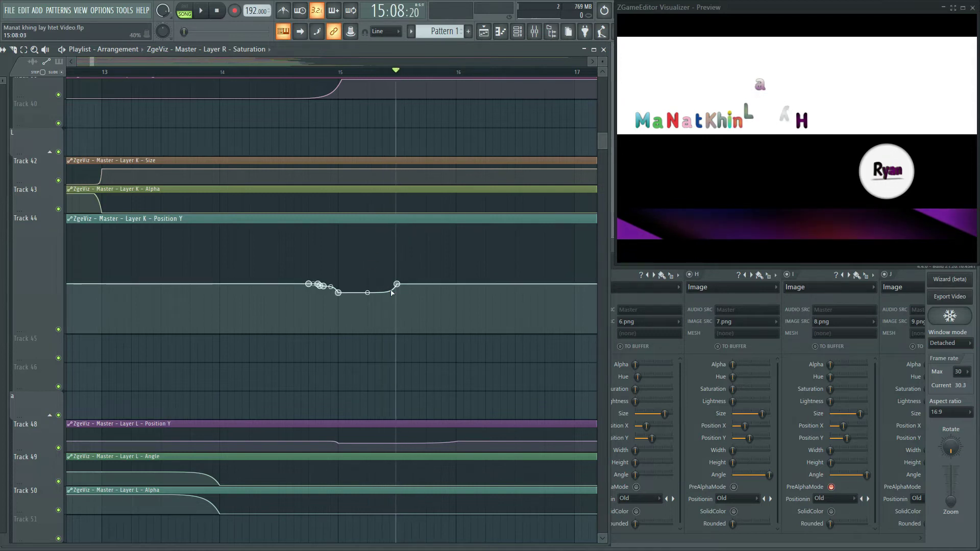
pyautogui.moveTo(401, 77); pyautogui.dragTo(394, 74)
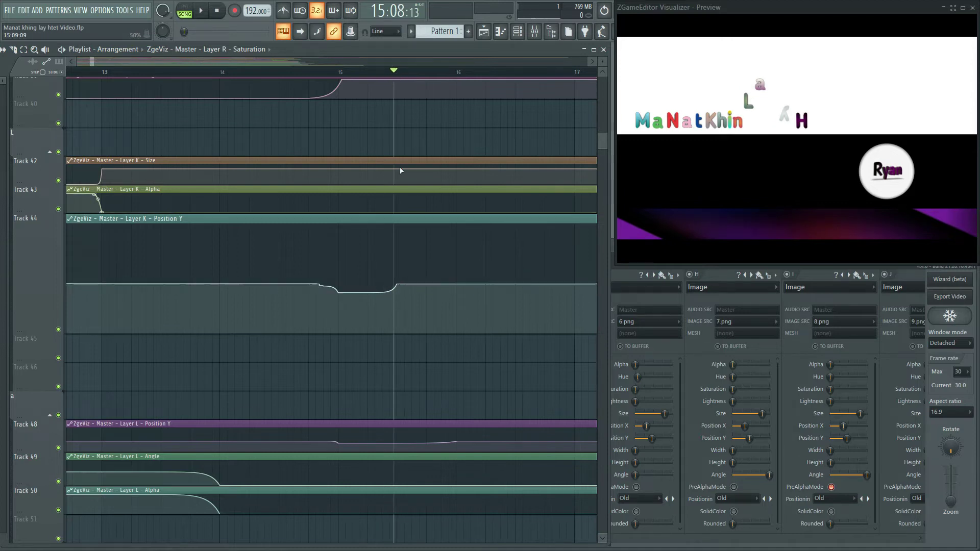
# Step: Scrub the playhead to 15:16 and make Track 48 taller to show the Layer L Position Y curve
pyautogui.moveTo(396, 73); pyautogui.dragTo(450, 77)
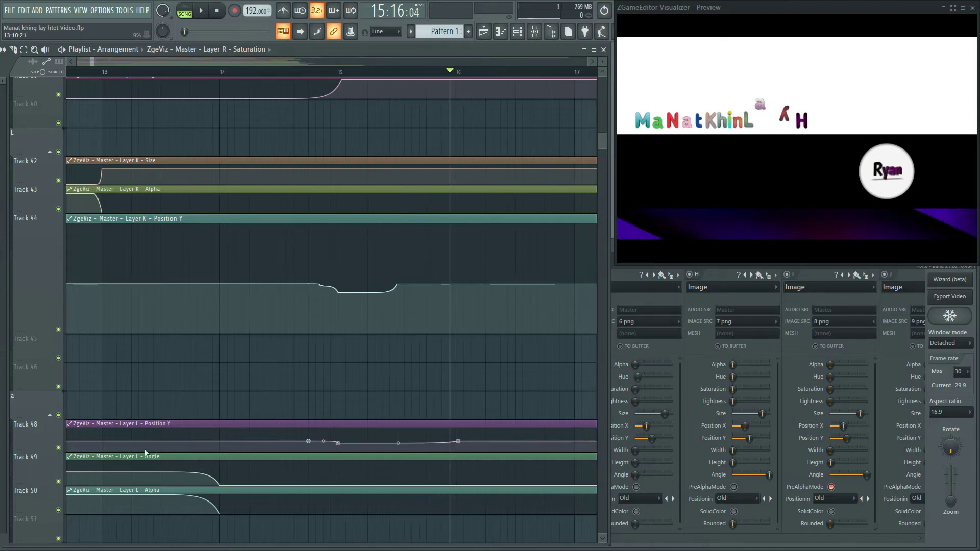
pyautogui.moveTo(43, 453); pyautogui.dragTo(43, 523)
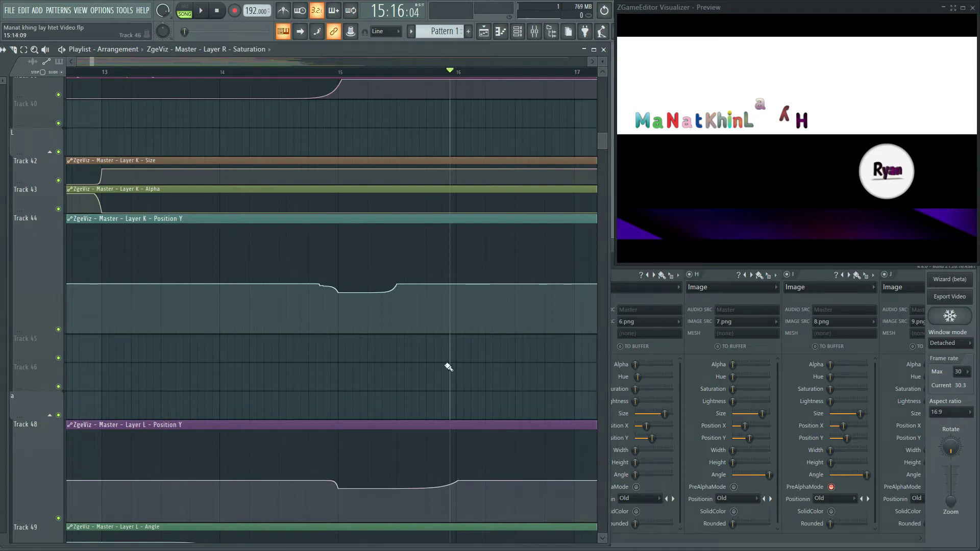
# Step: Scrub the playhead to 16:16 to check the "y" letter against the Layer L and Layer M automation curves
pyautogui.scroll(-3, 448, 367)
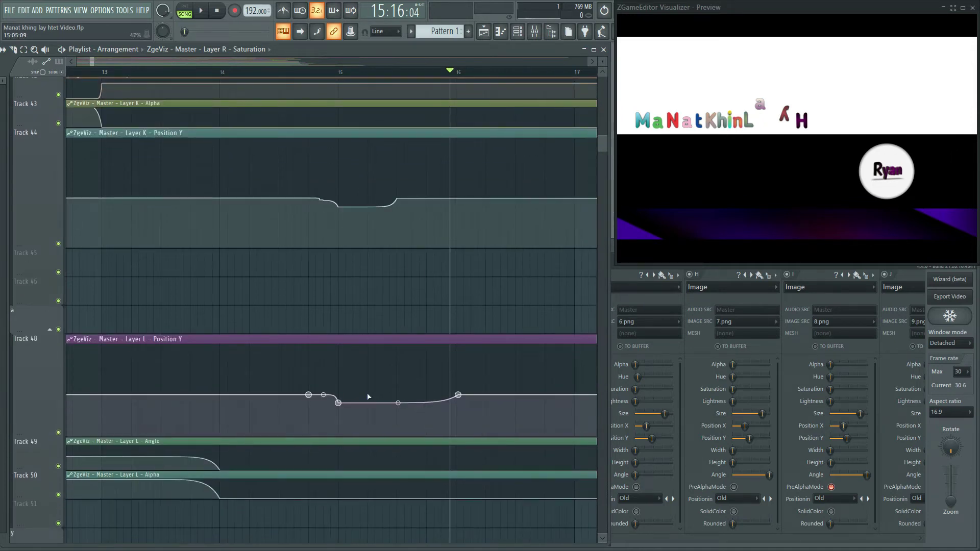
pyautogui.moveTo(449, 71)
pyautogui.mouseDown()
pyautogui.moveTo(367, 70)
pyautogui.moveTo(337, 82)
pyautogui.moveTo(583, 90)
pyautogui.moveTo(571, 90)
pyautogui.mouseUp()
pyautogui.scroll(-6, 518, 233)
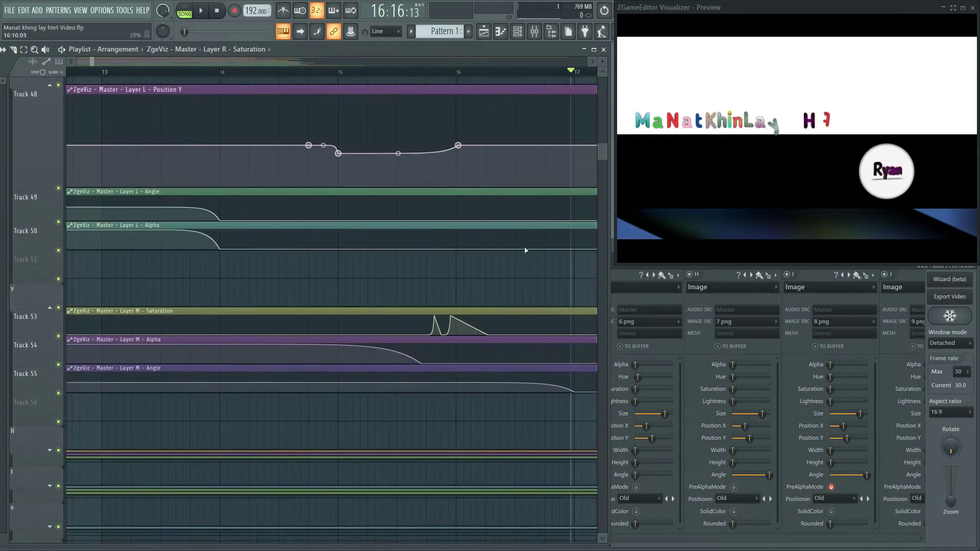
# Step: Make Track 55 taller to show the Layer M Angle curve, and scrub the playhead back to 16:09
pyautogui.moveTo(525, 268); pyautogui.dragTo(298, 271)
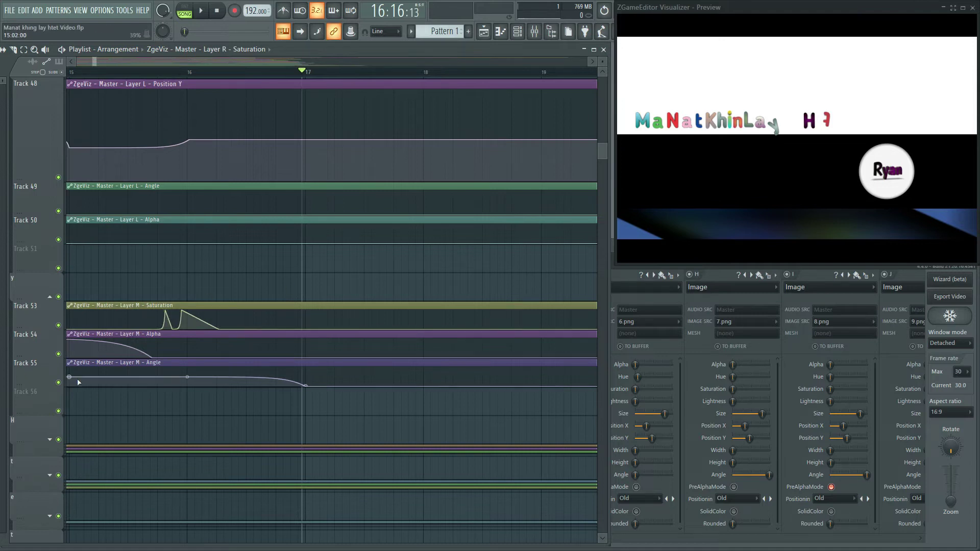
pyautogui.moveTo(38, 385); pyautogui.dragTo(46, 462)
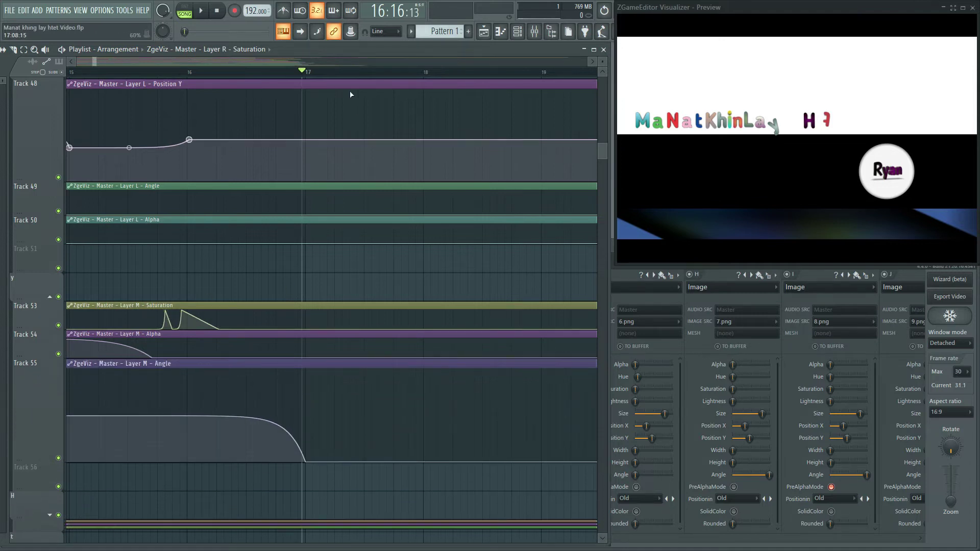
pyautogui.moveTo(305, 73); pyautogui.dragTo(249, 69)
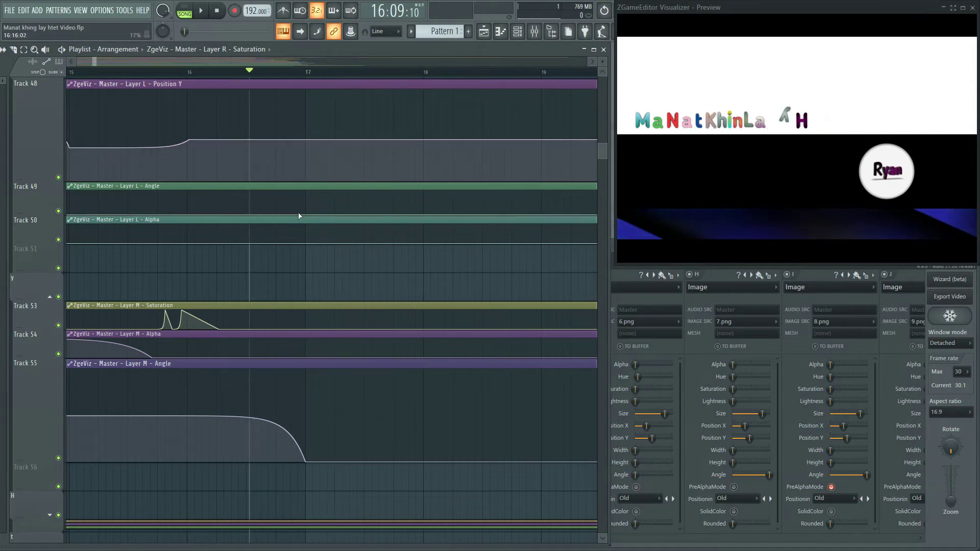
# Step: Make Tracks 23 and 24 taller to show the Layer G Height and Position Y curves, and scrub the playhead to 13:16
pyautogui.scroll(5, 300, 216)
pyautogui.scroll(10, 299, 215)
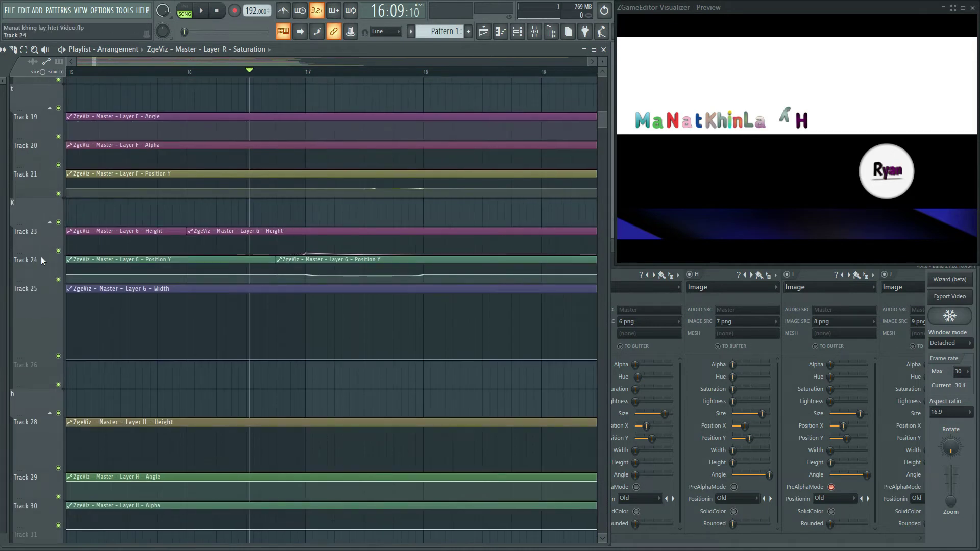
pyautogui.moveTo(40, 256); pyautogui.dragTo(41, 357)
pyautogui.scroll(-3, 35, 265)
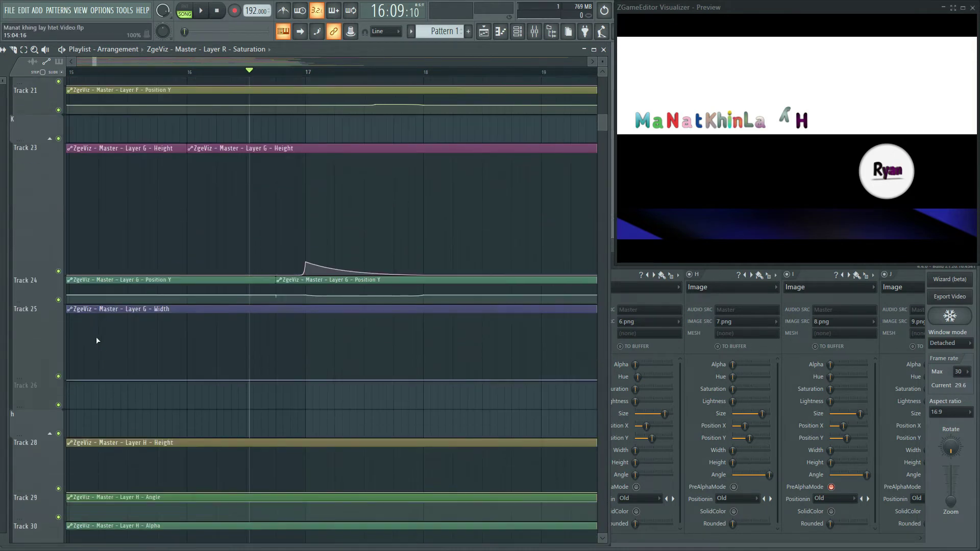
pyautogui.moveTo(37, 244); pyautogui.dragTo(38, 335)
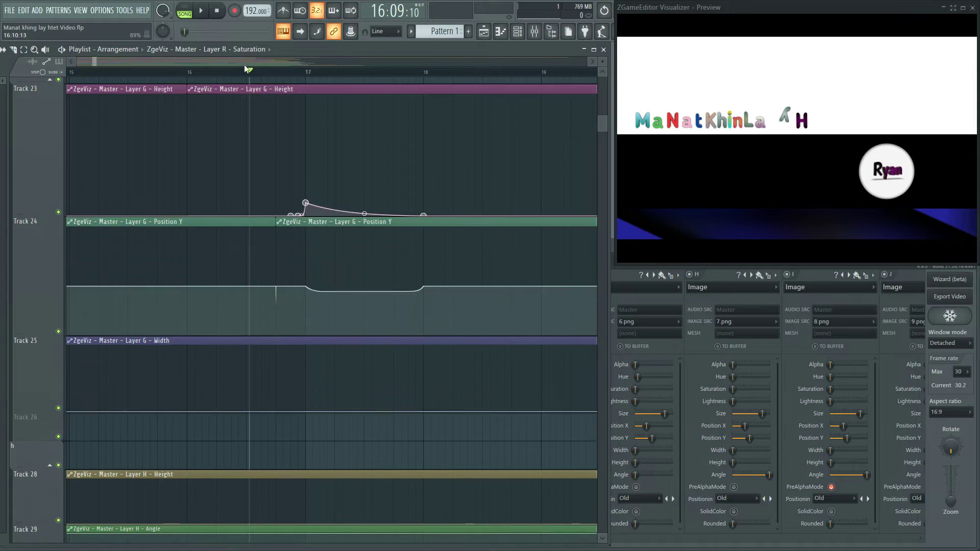
pyautogui.moveTo(250, 71); pyautogui.dragTo(217, 76)
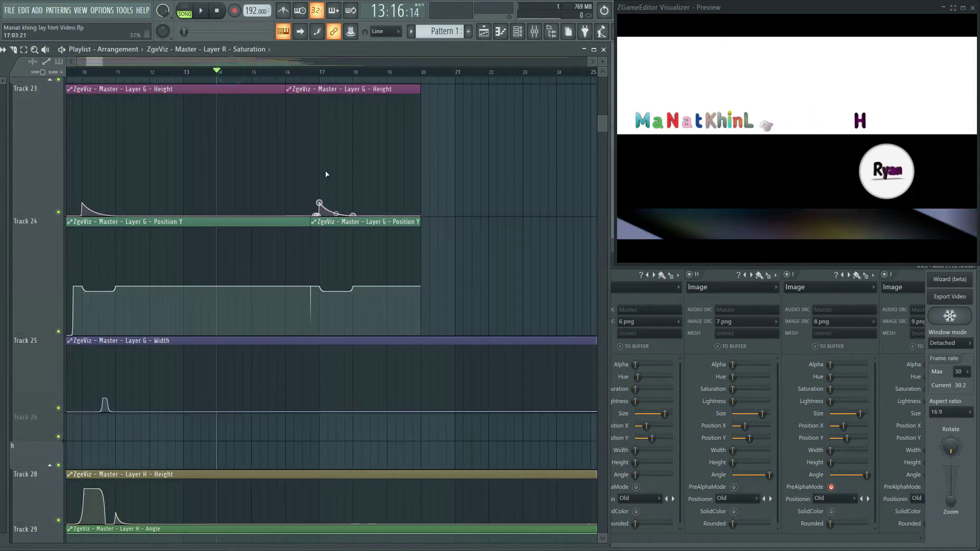
# Step: Play the song from 11:15 to past bar 18 while following the Layer L and Layer M curves, and stop playback
pyautogui.scroll(-5, 330, 171)
pyautogui.press('space')
pyautogui.press('space')
pyautogui.press('space')
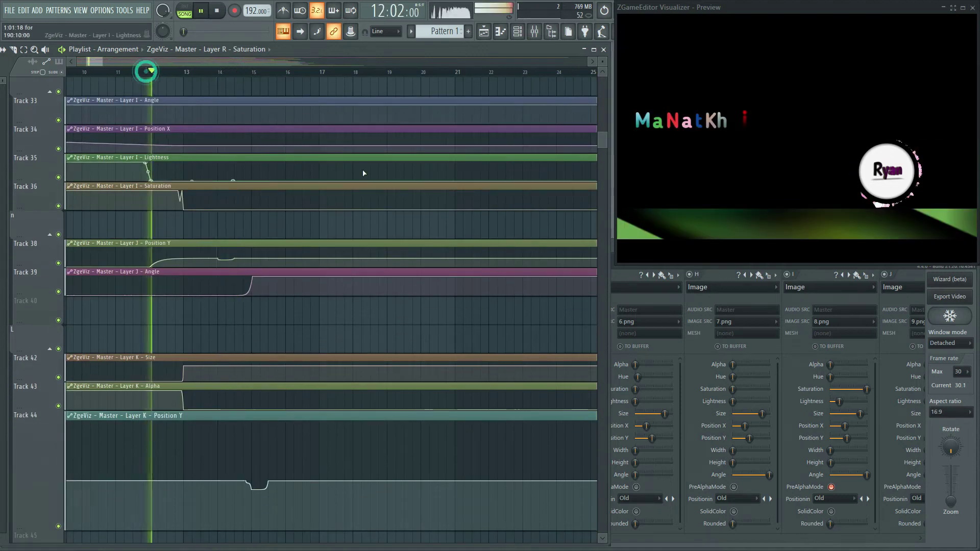
pyautogui.scroll(-8, 364, 172)
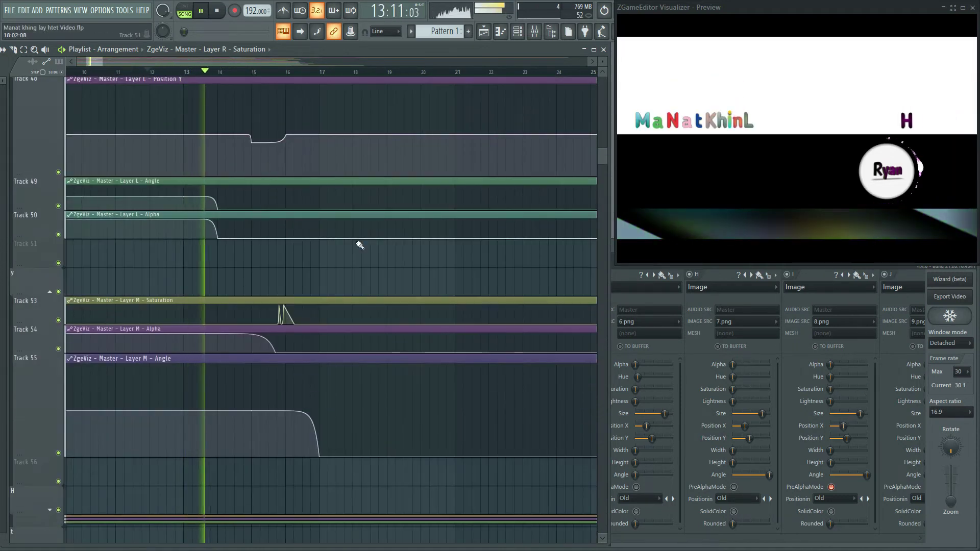
pyautogui.scroll(-4, 360, 245)
pyautogui.scroll(3, 362, 240)
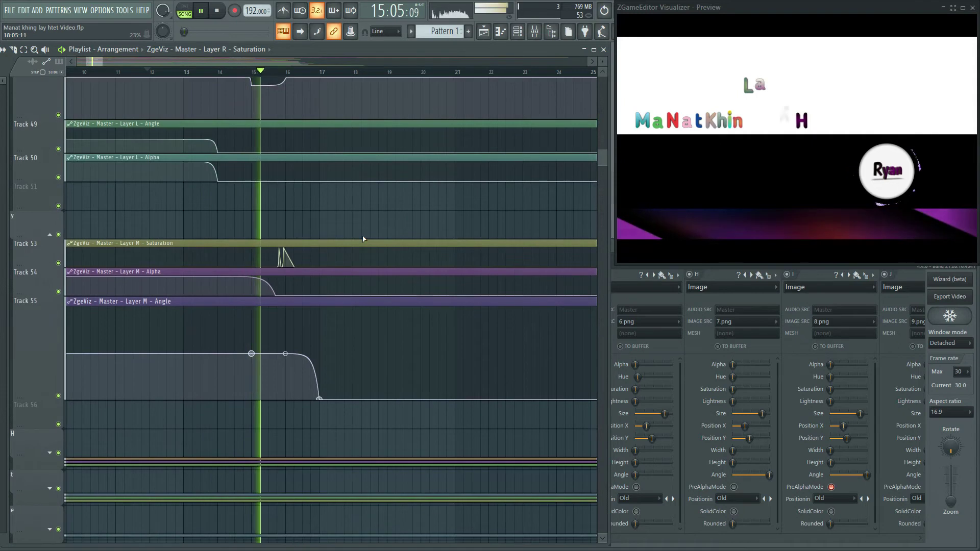
pyautogui.scroll(4, 364, 237)
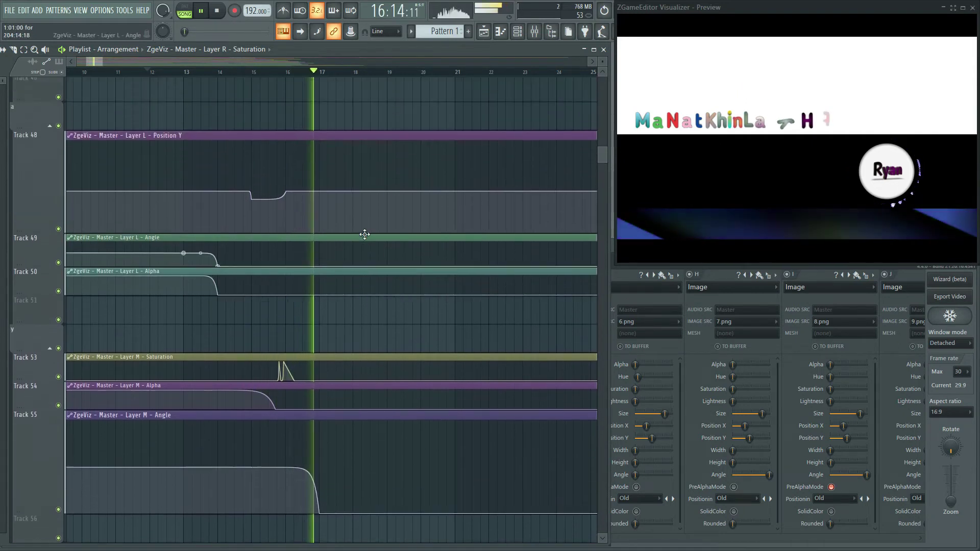
pyautogui.scroll(2, 363, 234)
pyautogui.scroll(-4, 364, 234)
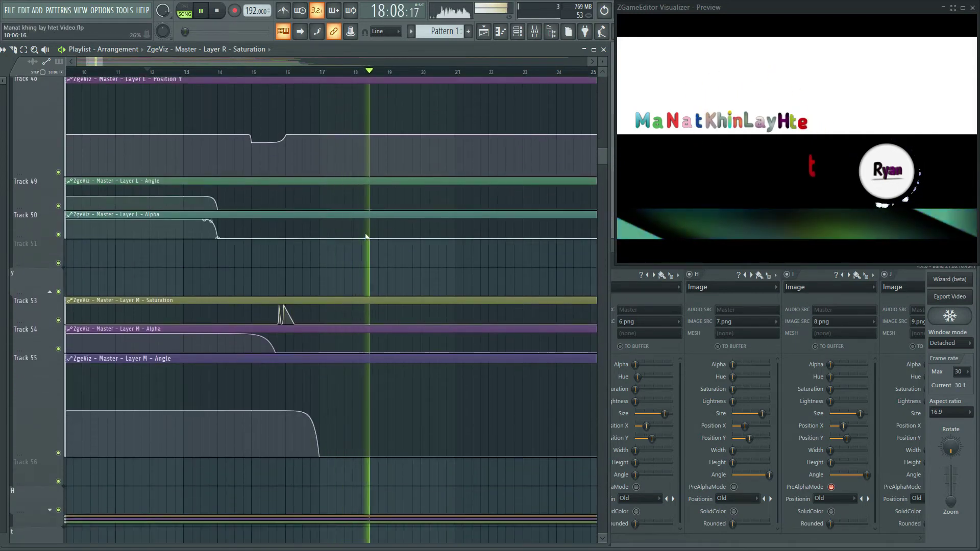
pyautogui.press('space')
pyautogui.scroll(-2, 376, 164)
pyautogui.scroll(3, 329, 81)
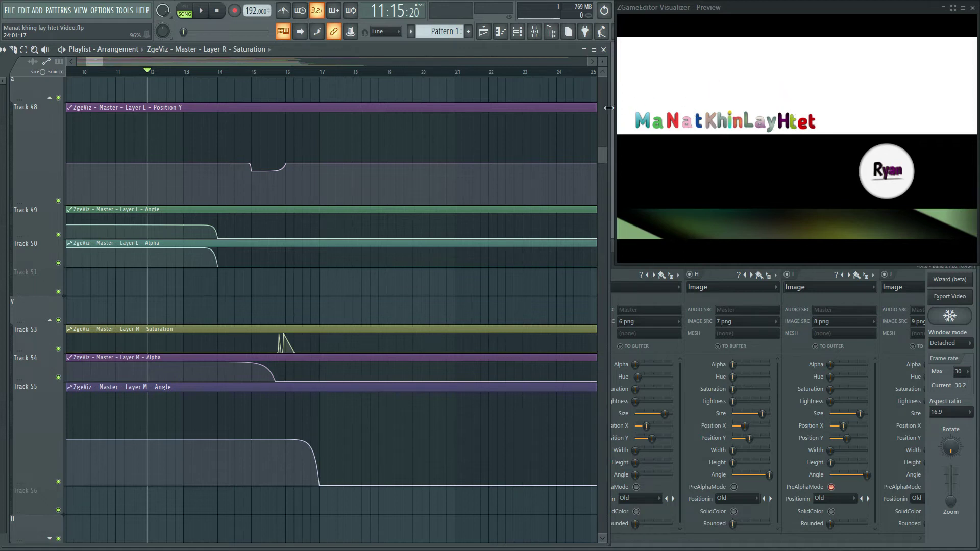
# Step: Scrub the playhead to 18:03 and back to 17:14 to check the motion of the "t" letter
pyautogui.moveTo(244, 74); pyautogui.dragTo(362, 85)
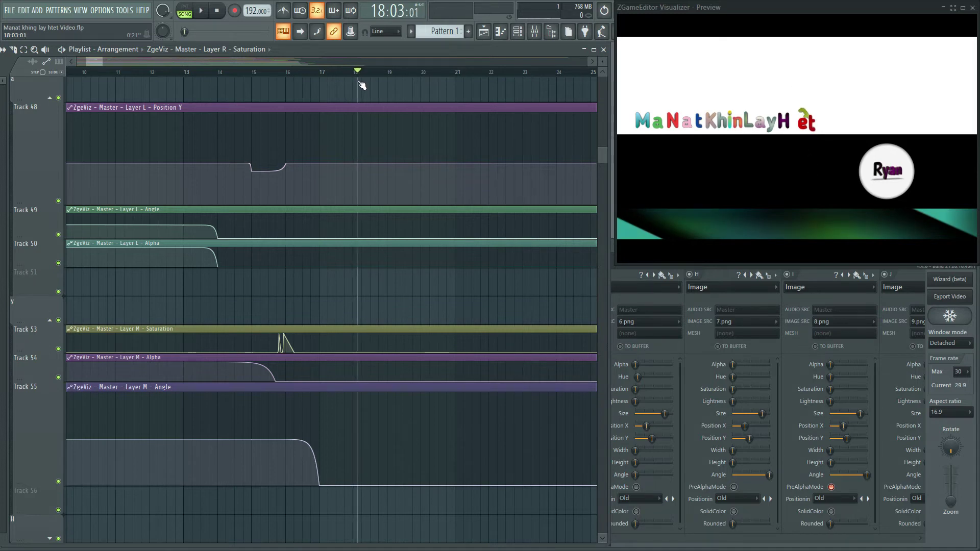
pyautogui.moveTo(363, 85); pyautogui.dragTo(351, 86)
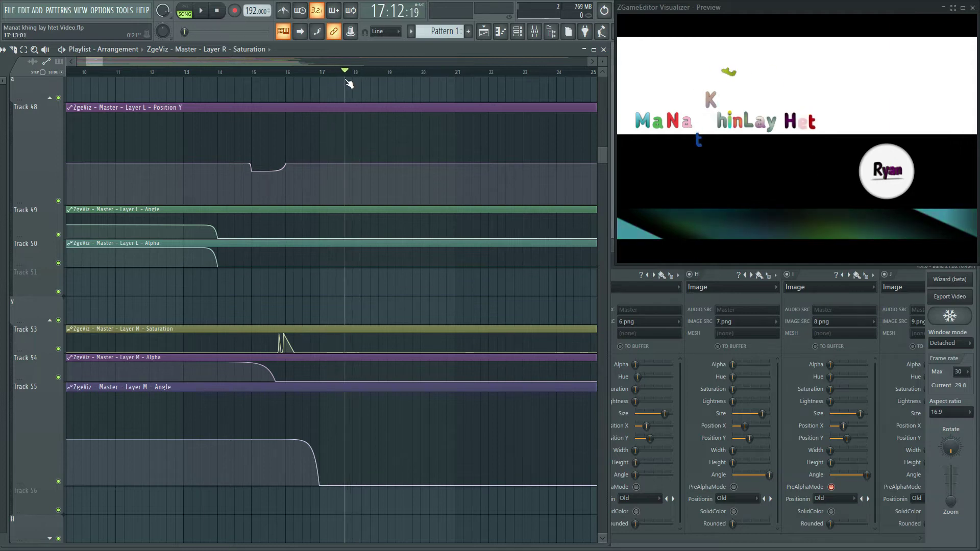
pyautogui.scroll(-4, 398, 196)
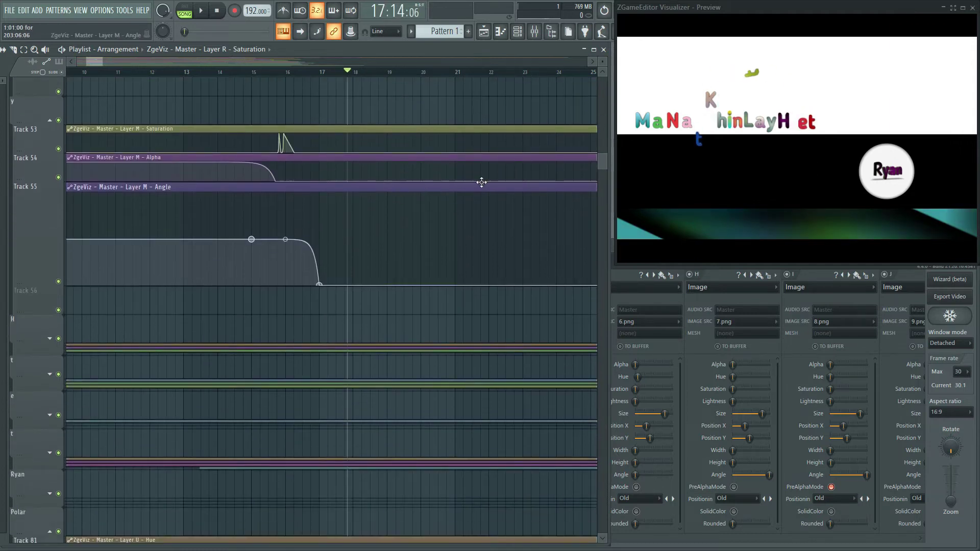
pyautogui.scroll(-8, 422, 201)
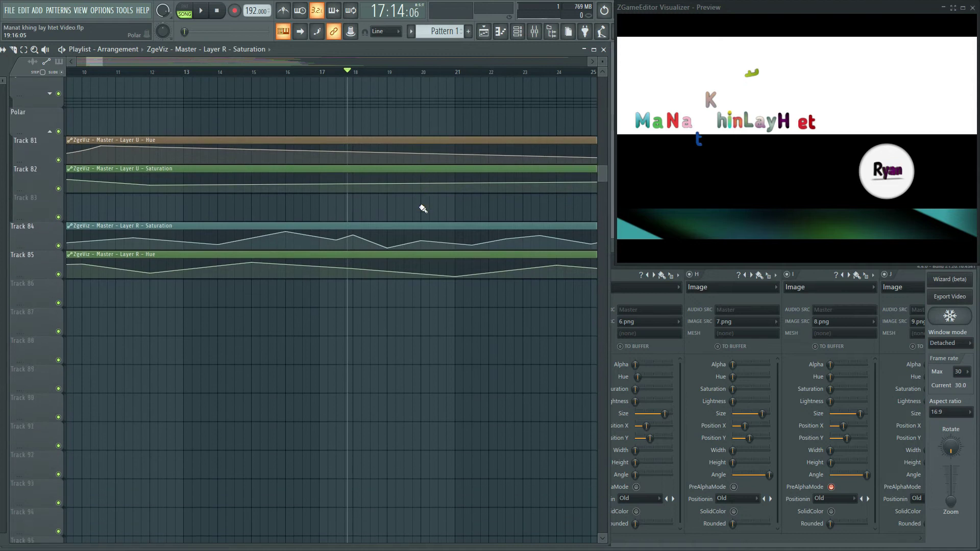
pyautogui.scroll(2, 408, 213)
pyautogui.scroll(1, 375, 243)
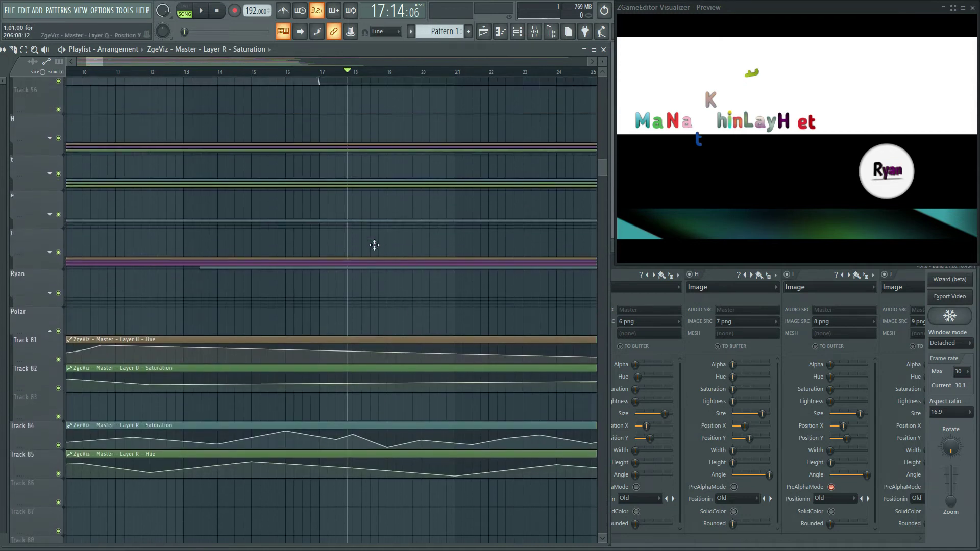
# Step: Expand the "t" group below "H" and increase the track height to show the Layer O Position Y, Position X and Angle curves
pyautogui.click(50, 174)
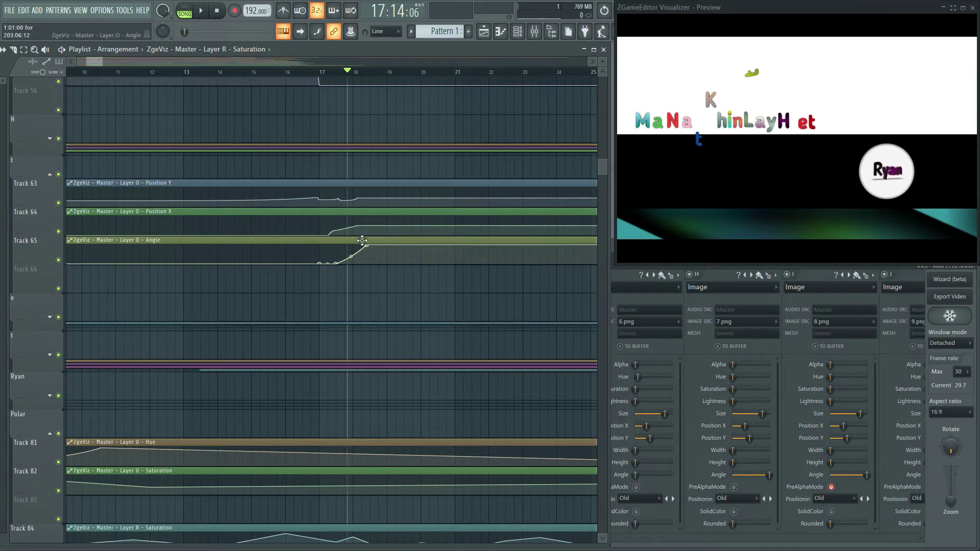
pyautogui.moveTo(603, 63); pyautogui.dragTo(603, 62)
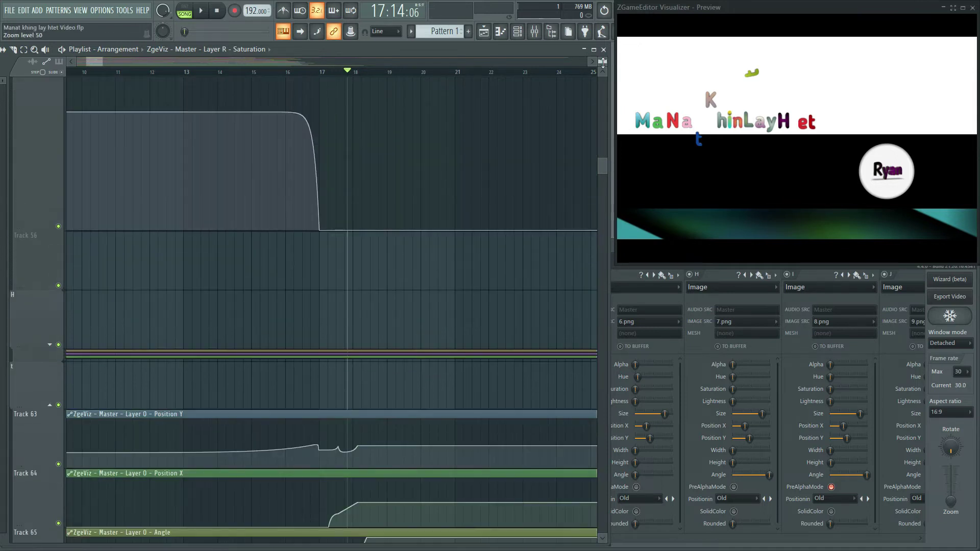
pyautogui.scroll(-6, 541, 183)
pyautogui.scroll(2, 444, 148)
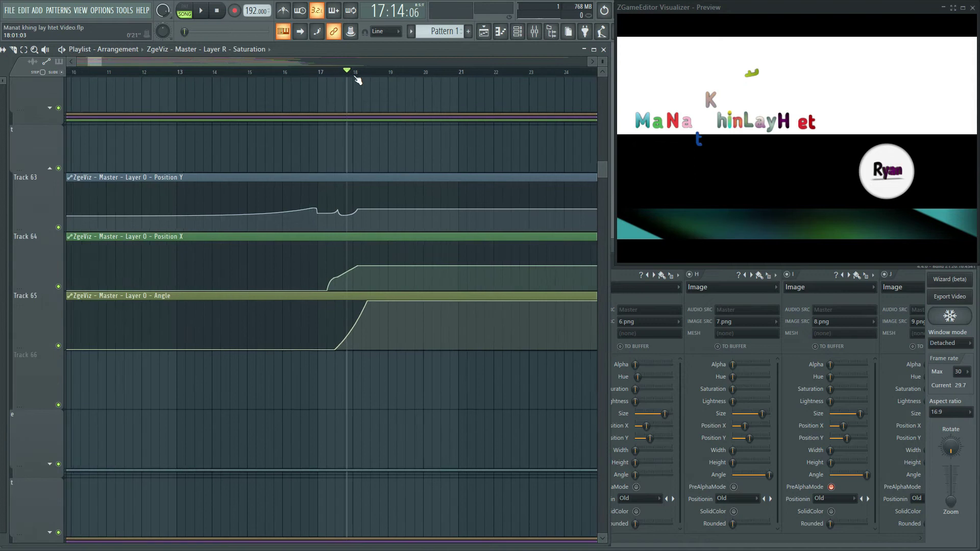
# Step: Scrub the playhead from 16:08 to 18:06 to follow the Layer O curves around bars 17 and 18
pyautogui.scroll(3, 358, 80)
pyautogui.scroll(1, 357, 81)
pyautogui.moveTo(328, 71)
pyautogui.mouseDown()
pyautogui.moveTo(219, 72)
pyautogui.moveTo(372, 72)
pyautogui.moveTo(143, 72)
pyautogui.mouseUp()
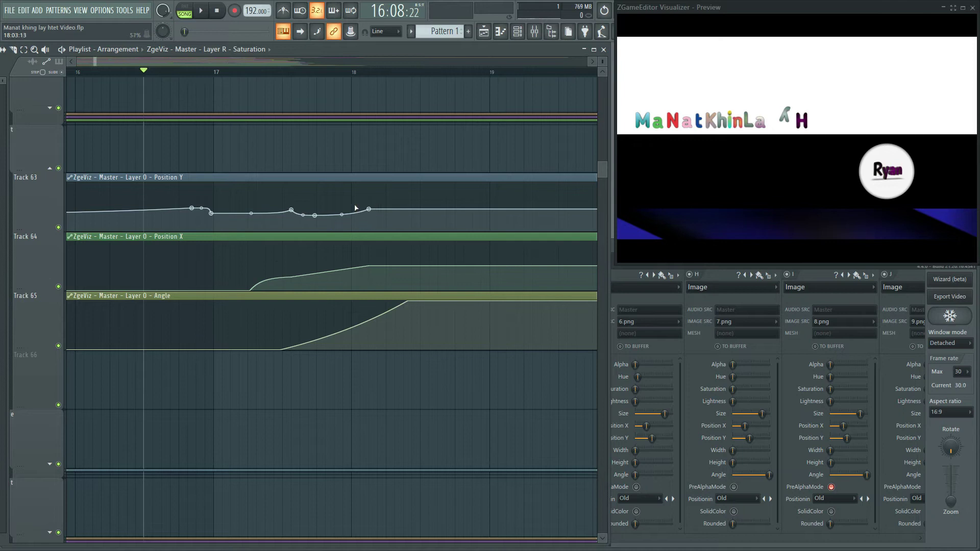
pyautogui.moveTo(146, 75); pyautogui.dragTo(366, 97)
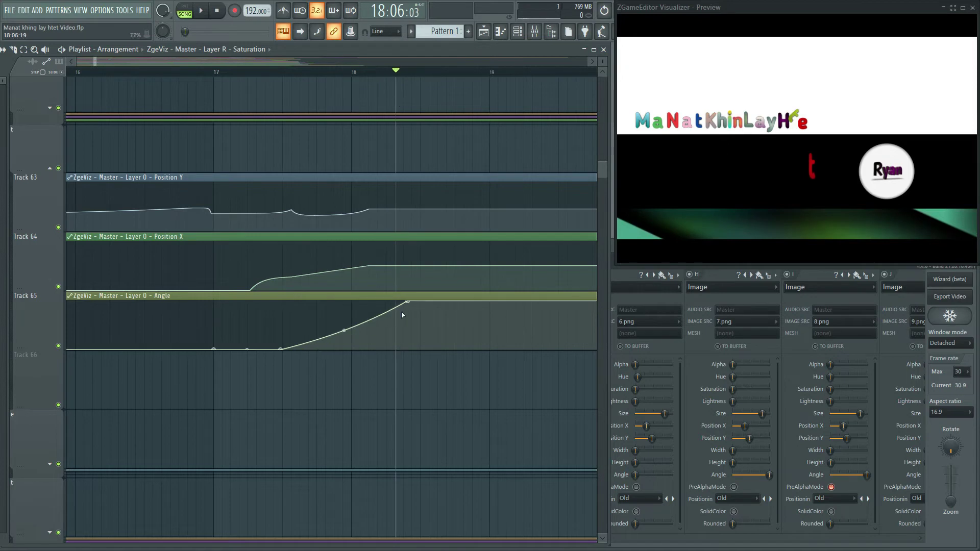
# Step: Replay the Layer O animation from about bar 16, stop it, and return the playhead to 16:04
pyautogui.moveTo(401, 76); pyautogui.dragTo(159, 79)
pyautogui.press('space')
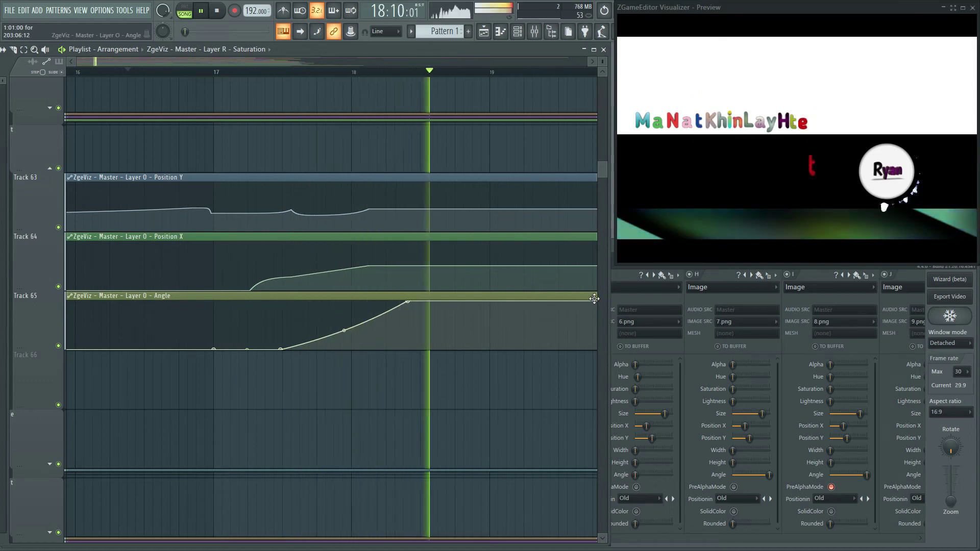
pyautogui.scroll(-2, 380, 79)
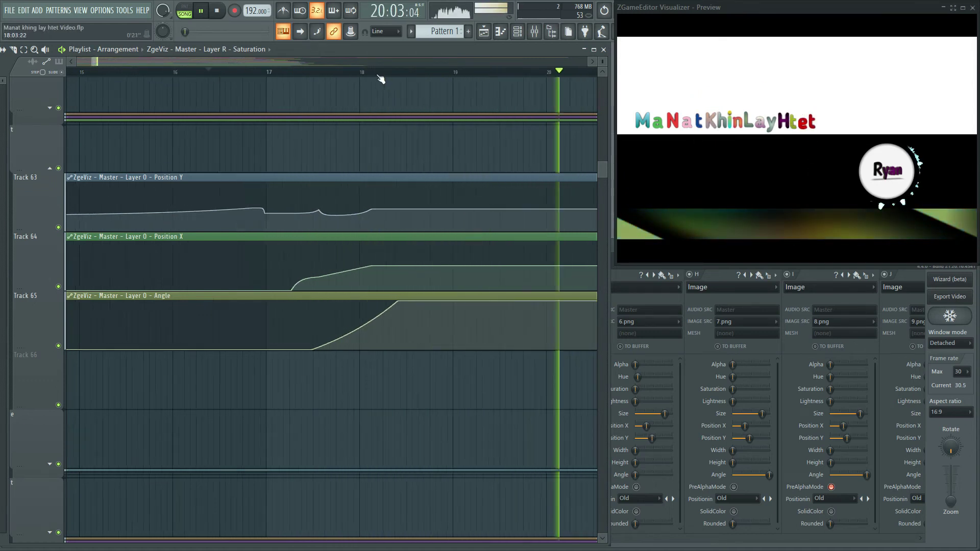
pyautogui.scroll(-4, 380, 80)
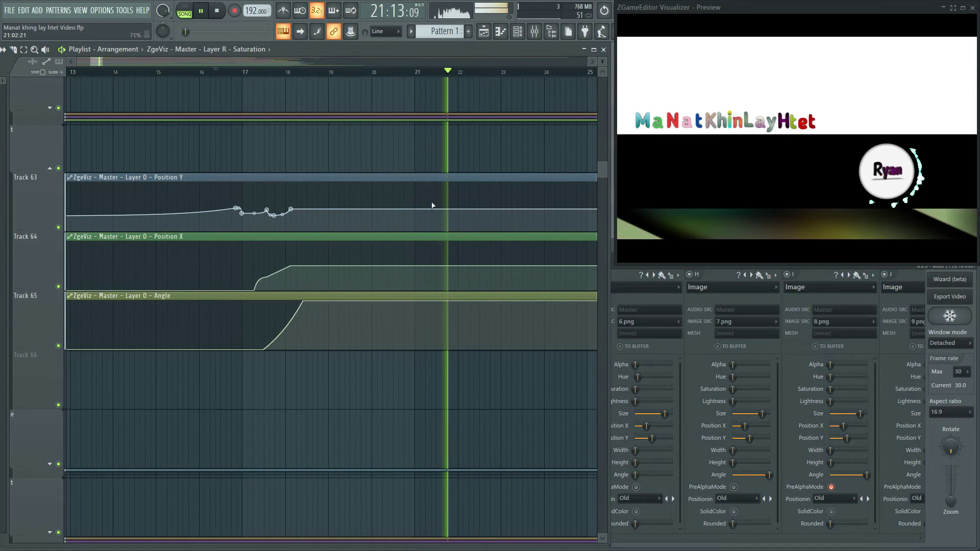
pyautogui.click(209, 72)
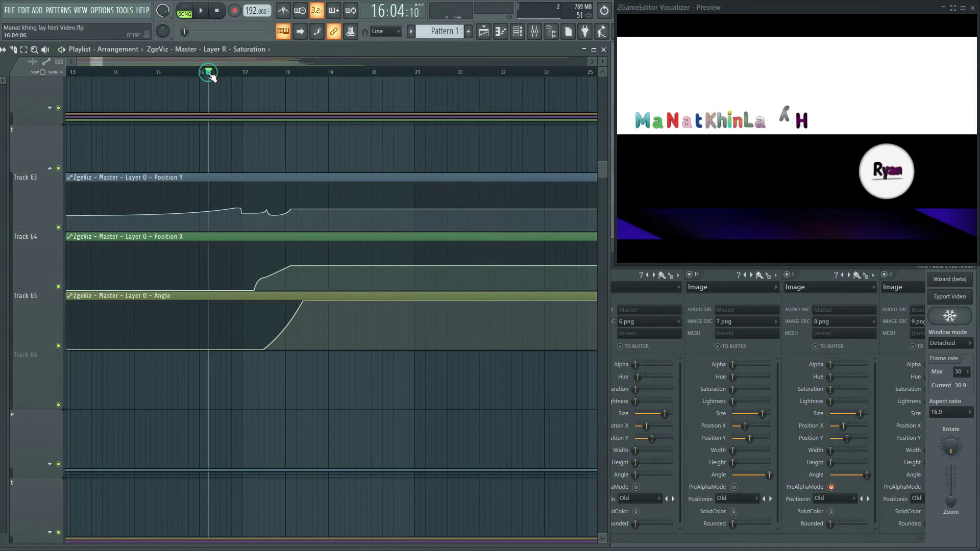
# Step: Examine the Hue and Saturation curves of Layers U and R in the Polar group, scrubbing the playhead to 1:04 and 3:15
pyautogui.scroll(-10, 317, 98)
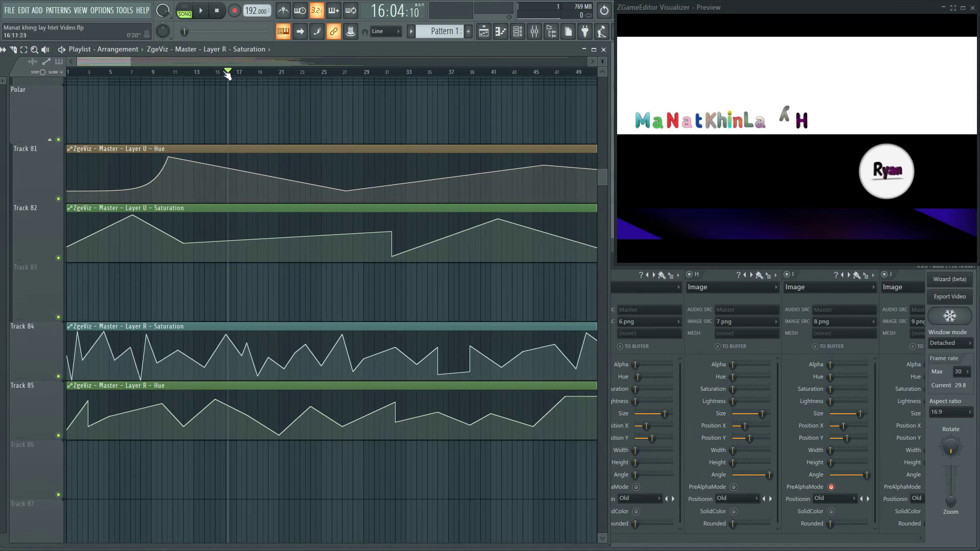
pyautogui.moveTo(220, 72); pyautogui.dragTo(72, 87)
pyautogui.click(193, 72)
pyautogui.scroll(3, 240, 92)
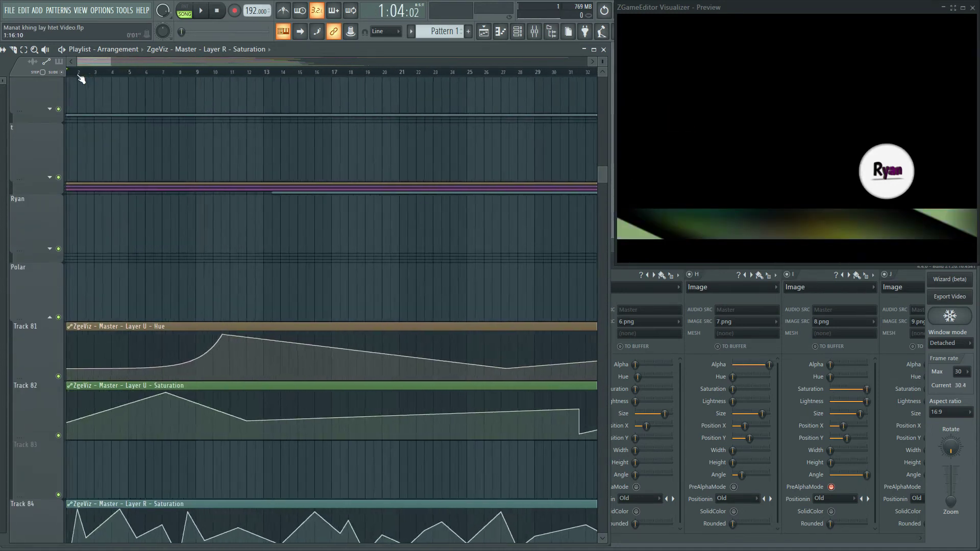
pyautogui.scroll(-6, 230, 184)
pyautogui.scroll(5, 145, 119)
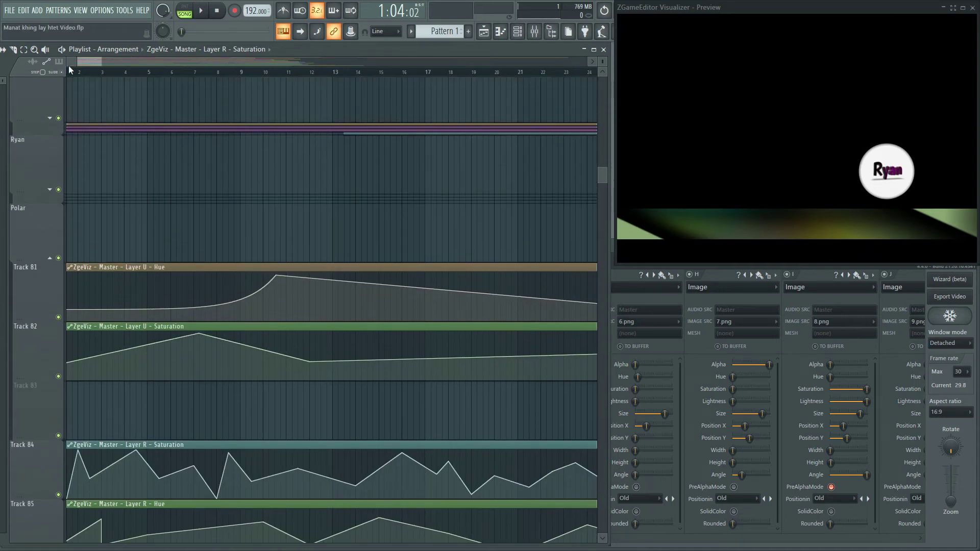
pyautogui.scroll(-4, 185, 149)
pyautogui.scroll(6, 97, 240)
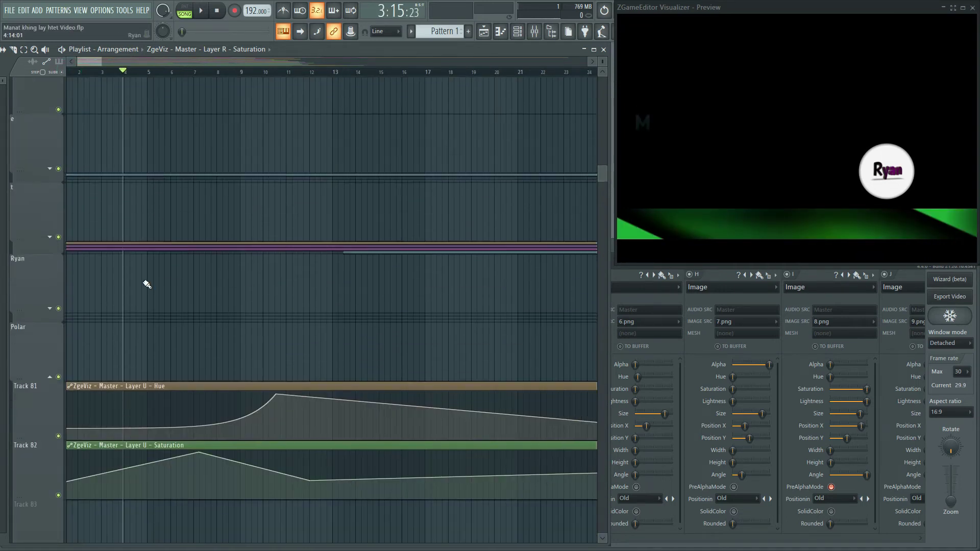
# Step: Expand the last "t" group to show the Layer Q Position Y, Angle, Alpha and Height automation clips
pyautogui.click(50, 238)
pyautogui.scroll(-3, 233, 286)
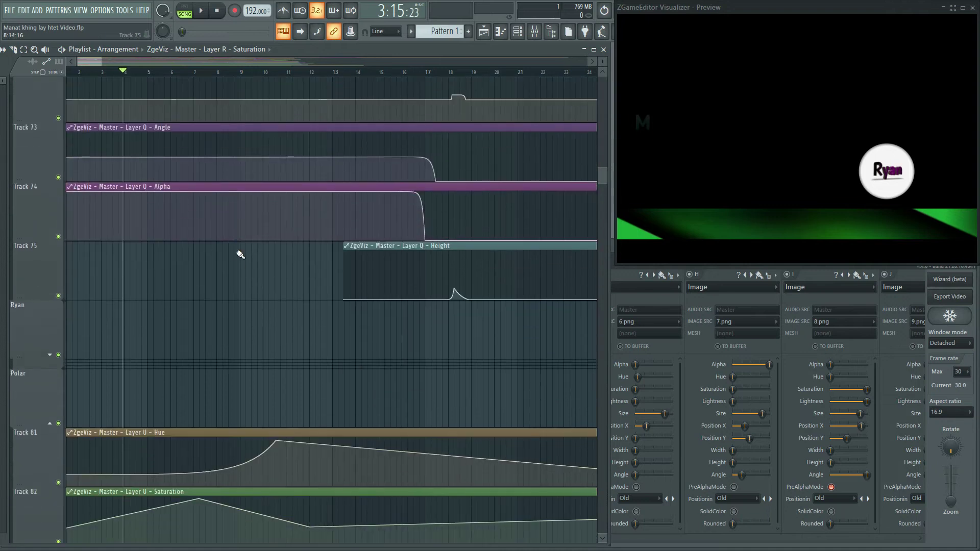
pyautogui.scroll(2, 205, 214)
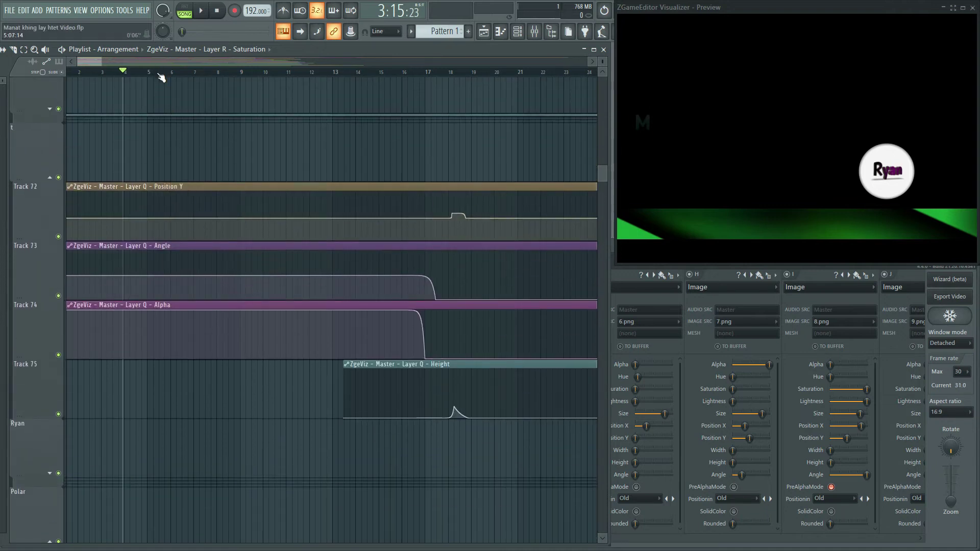
# Step: Scrub the playhead to 18:09 and on to 18:13 to follow the Layer Q curves around bar 18
pyautogui.scroll(-3, 162, 78)
pyautogui.moveTo(97, 76); pyautogui.dragTo(209, 83)
pyautogui.scroll(5, 204, 77)
pyautogui.scroll(1, 316, 164)
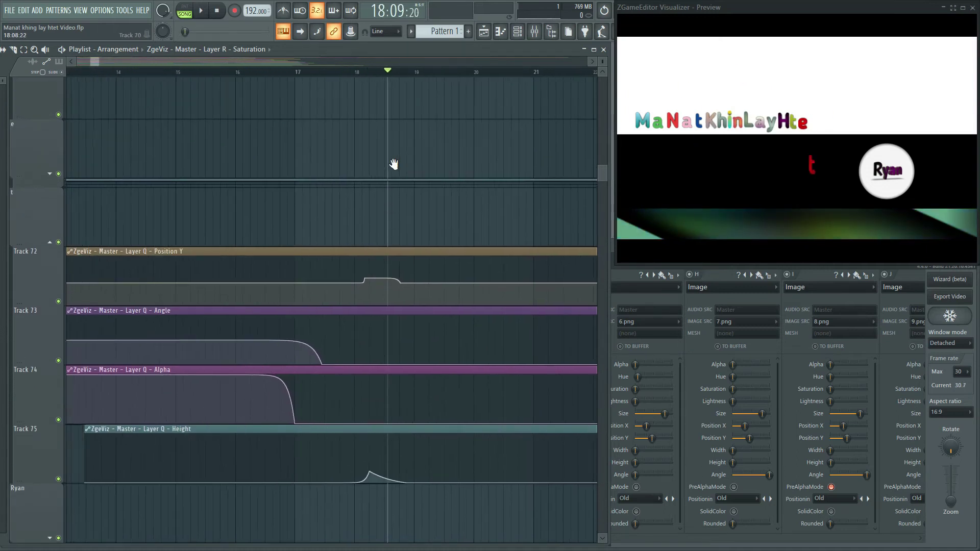
pyautogui.moveTo(371, 77); pyautogui.dragTo(415, 80)
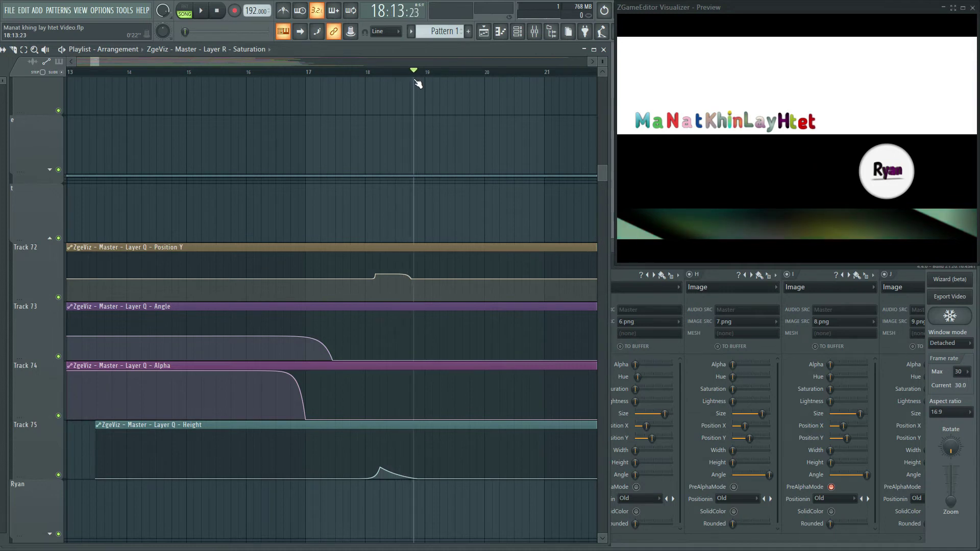
pyautogui.scroll(4, 424, 77)
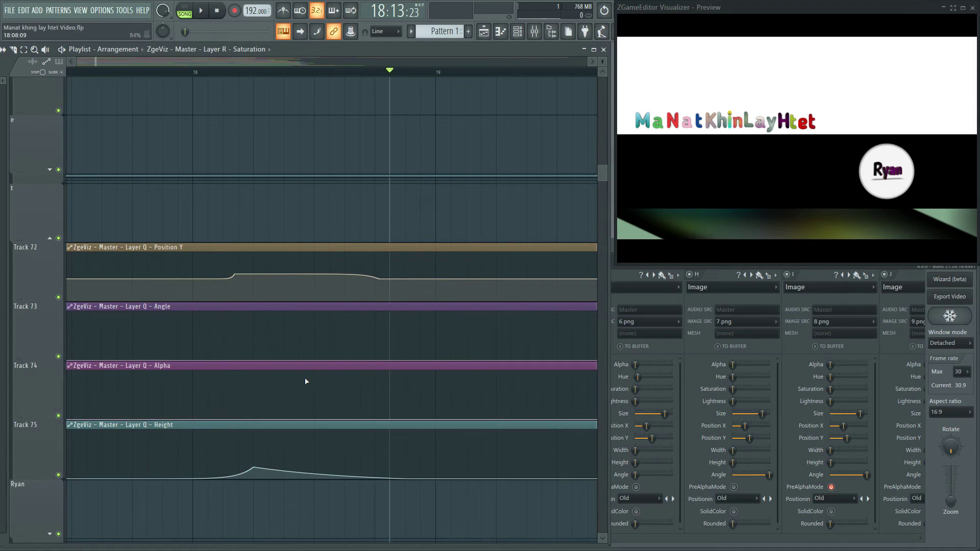
# Step: Return the playhead to 17:16 and play the last "t" animation with Layer Q's sliders in view
pyautogui.moveTo(227, 69); pyautogui.dragTo(183, 72)
pyautogui.click(632, 279)
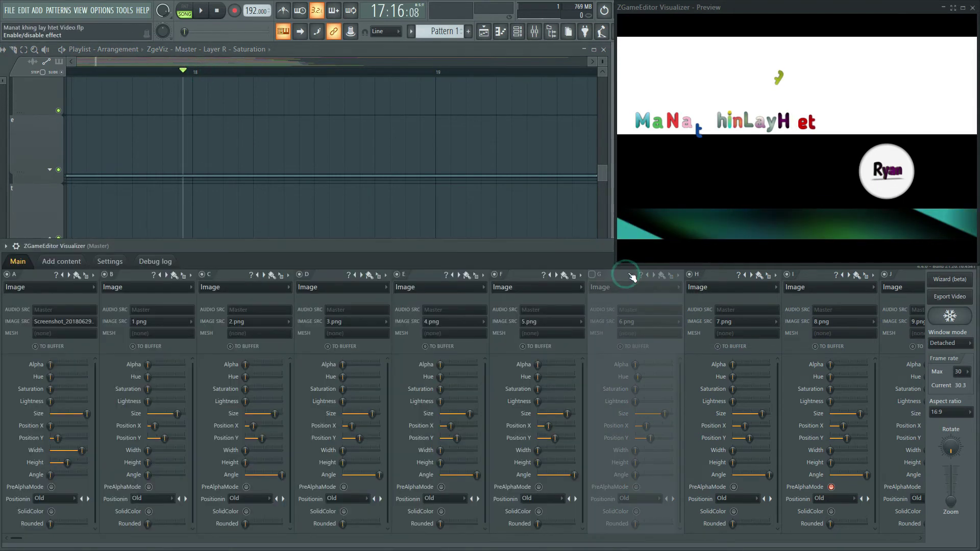
pyautogui.click(610, 276)
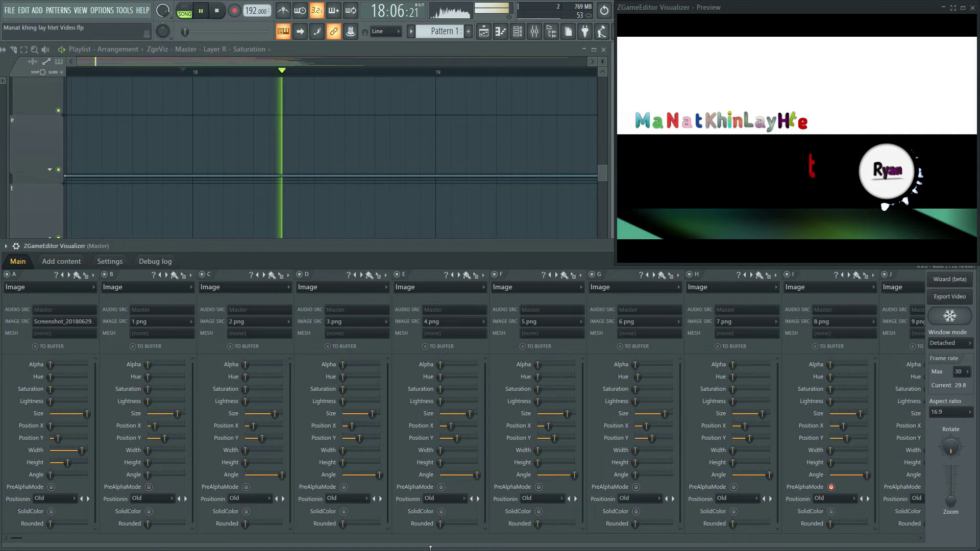
pyautogui.moveTo(16, 539); pyautogui.dragTo(720, 534)
pyautogui.press('space')
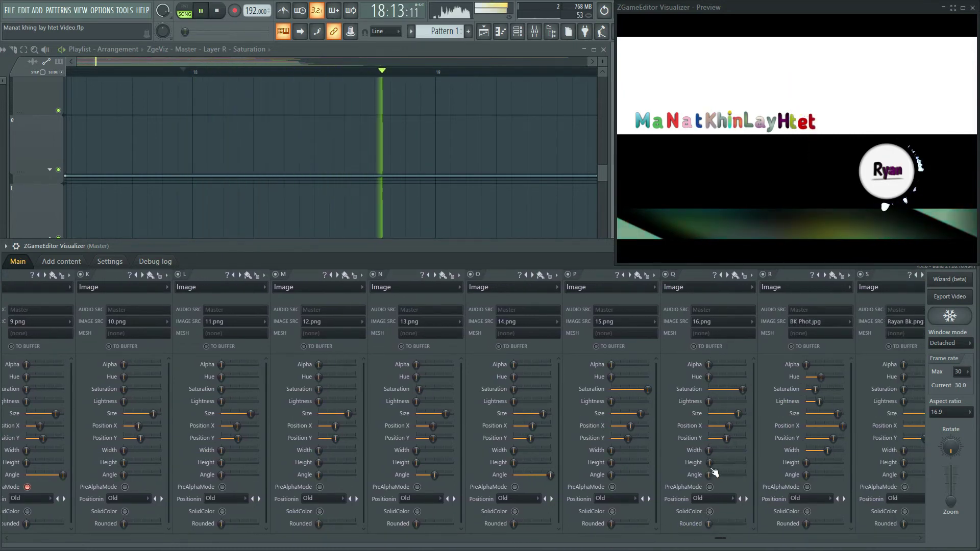
# Step: Replay the passage from 17:16 repeatedly to watch Layer Q's Height and Angle sliders move
pyautogui.moveTo(718, 465); pyautogui.dragTo(723, 468)
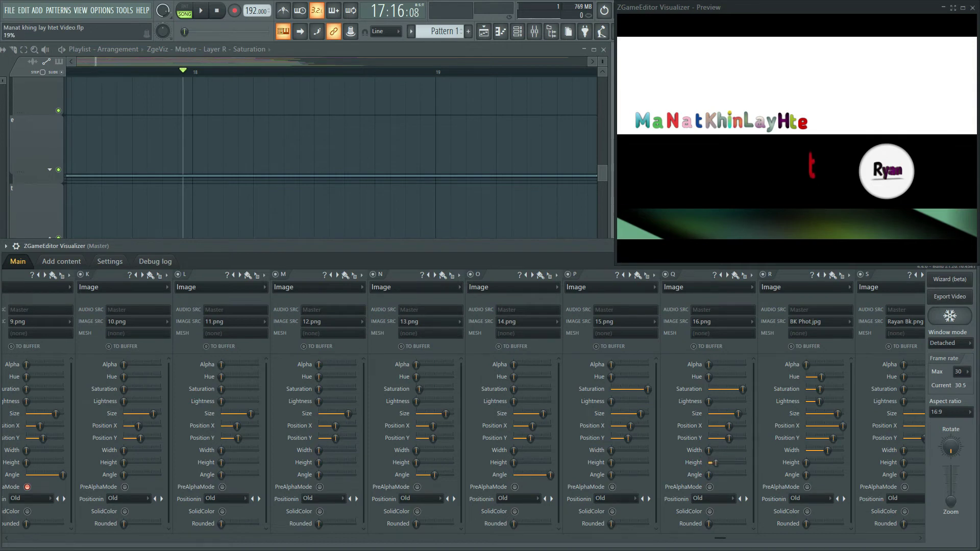
pyautogui.press('space')
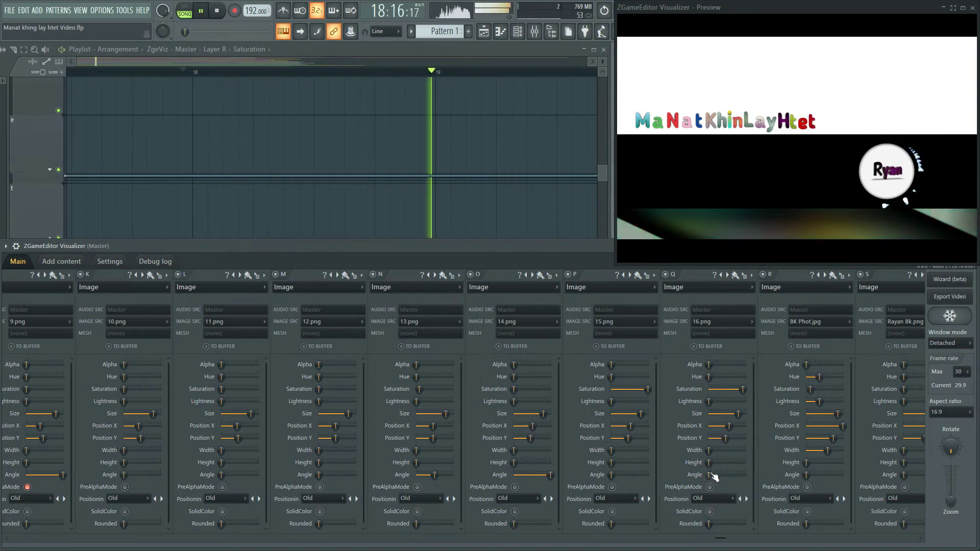
pyautogui.press('space')
pyautogui.press('space')
pyautogui.press('space')
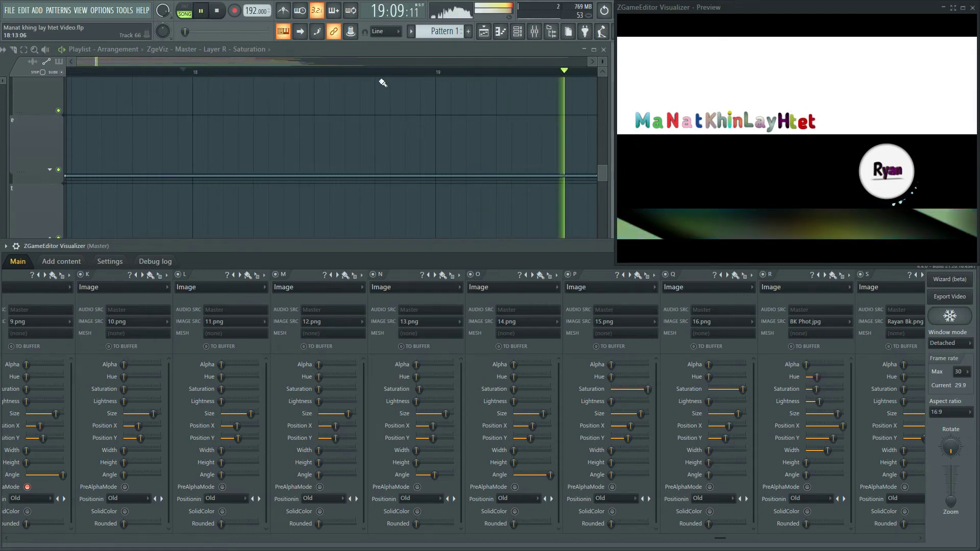
# Step: Stop playback and examine the Layer R Saturation and Hue curves in the Polar group
pyautogui.scroll(-6, 339, 74)
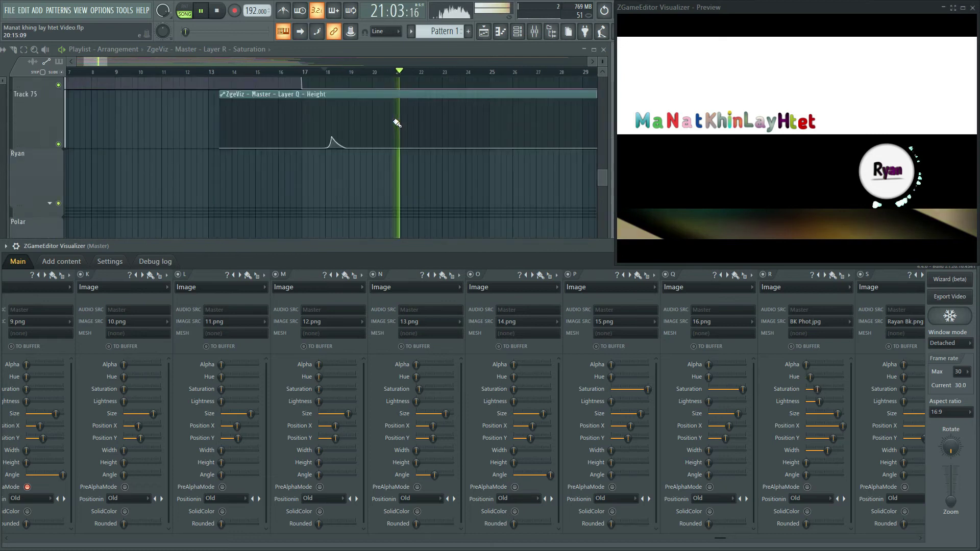
pyautogui.scroll(-5, 395, 124)
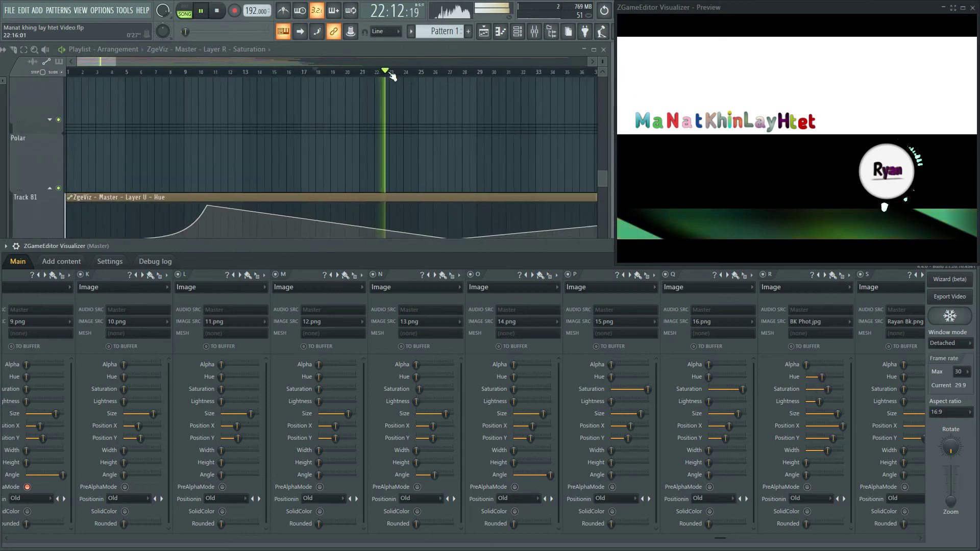
pyautogui.scroll(-3, 425, 152)
pyautogui.scroll(-2, 420, 146)
pyautogui.press('space')
pyautogui.scroll(1, 384, 153)
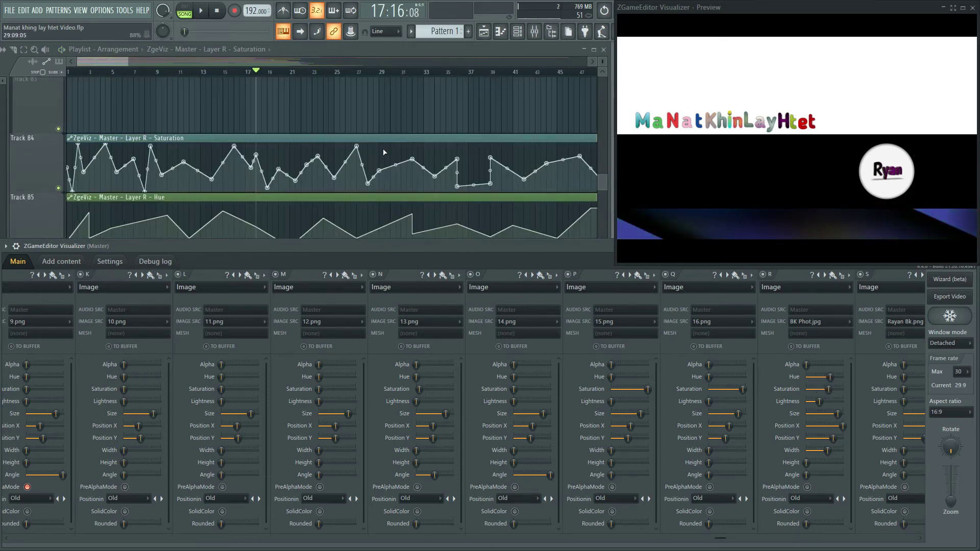
pyautogui.scroll(-2, 308, 176)
pyautogui.scroll(1, 241, 136)
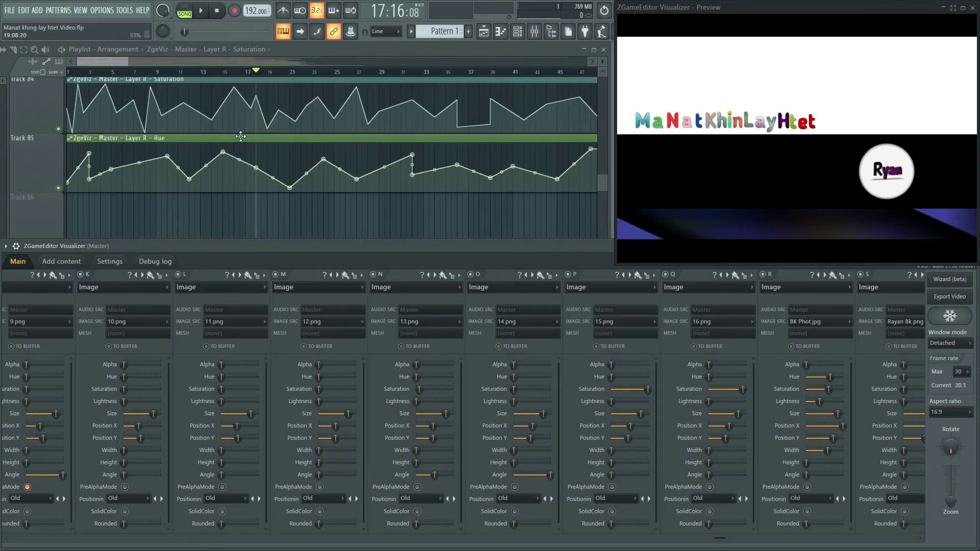
pyautogui.scroll(2, 340, 172)
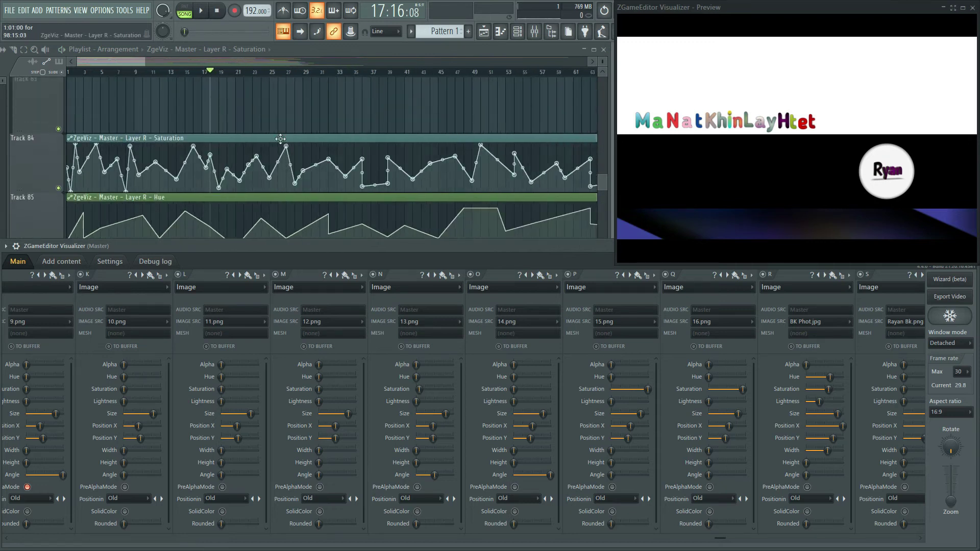
pyautogui.scroll(-2, 154, 142)
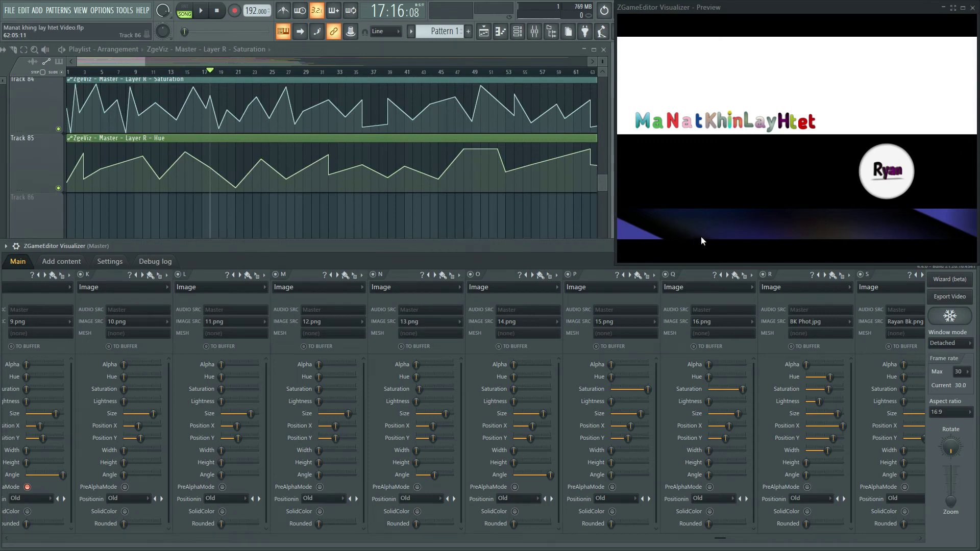
# Step: Play from 17:16, stop, and scrub the playhead to 19:06 to compare the background colour with the Layer R curves
pyautogui.press('space')
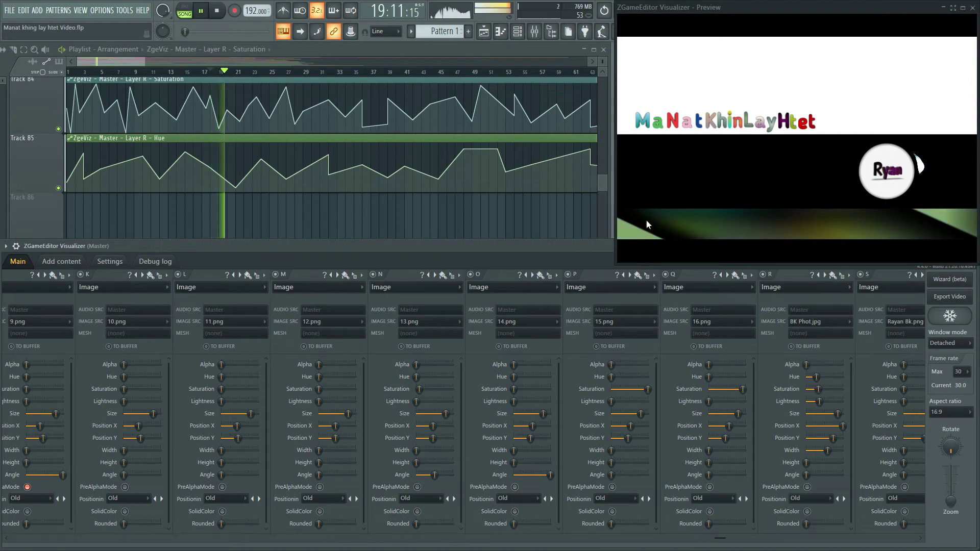
pyautogui.click(220, 66)
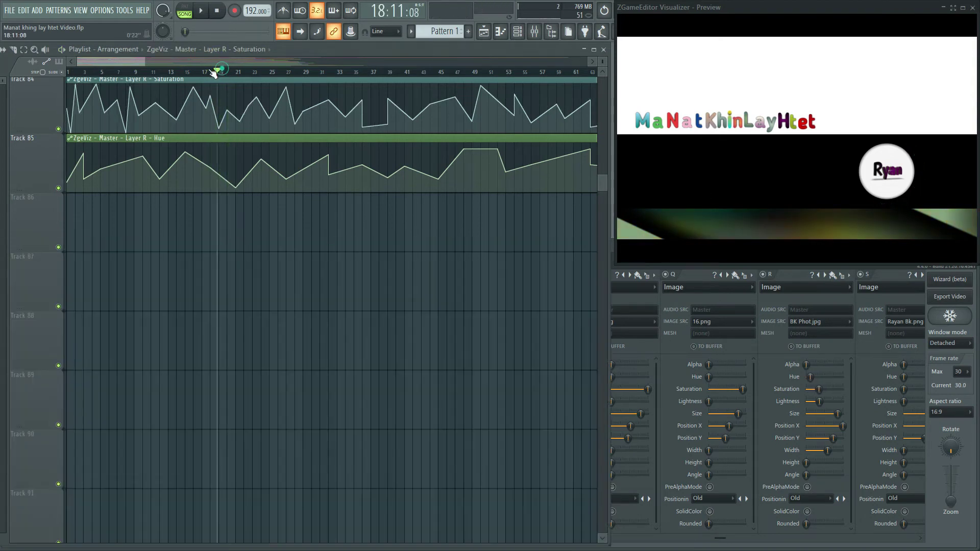
pyautogui.press('space')
pyautogui.click(113, 71)
pyautogui.moveTo(123, 69); pyautogui.dragTo(72, 84)
pyautogui.click(221, 72)
# Step: Show Layer U's Polar sliders beside its Hue and Saturation clips, then scrub back to 6:14, play from there and stop
pyautogui.scroll(4, 73, 318)
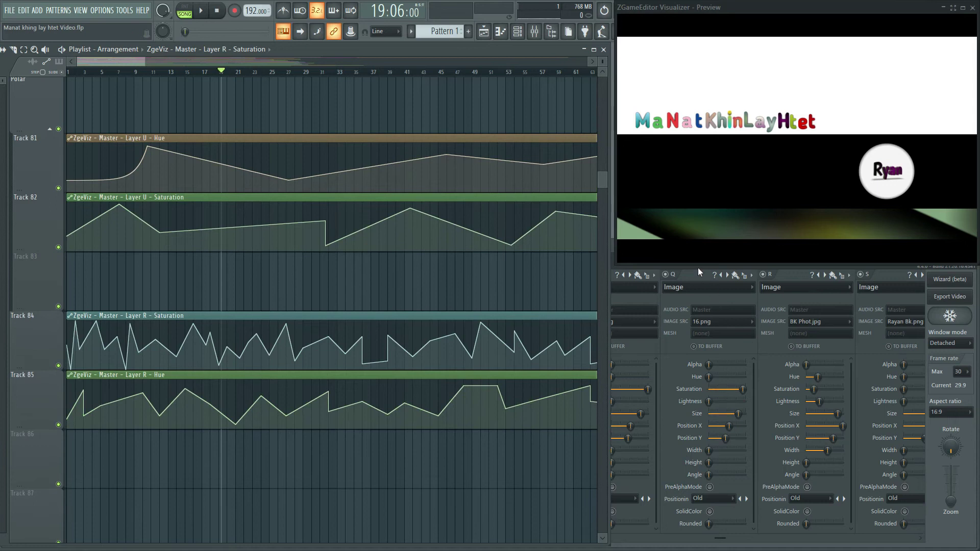
pyautogui.moveTo(721, 541); pyautogui.dragTo(911, 538)
pyautogui.moveTo(223, 73)
pyautogui.mouseDown()
pyautogui.moveTo(408, 70)
pyautogui.moveTo(192, 72)
pyautogui.mouseUp()
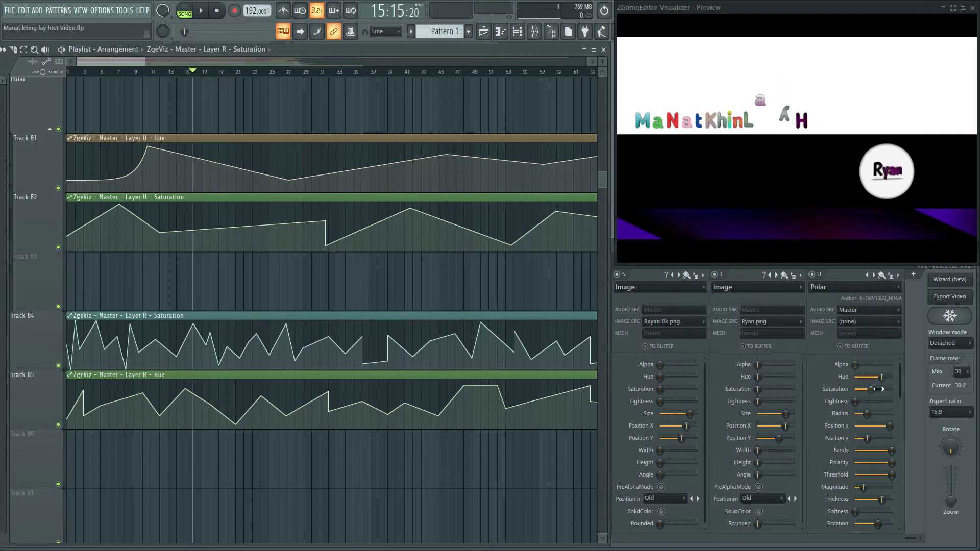
pyautogui.moveTo(217, 75)
pyautogui.mouseDown()
pyautogui.moveTo(382, 72)
pyautogui.moveTo(4, 94)
pyautogui.moveTo(376, 121)
pyautogui.moveTo(142, 72)
pyautogui.moveTo(109, 94)
pyautogui.mouseUp()
pyautogui.press('space')
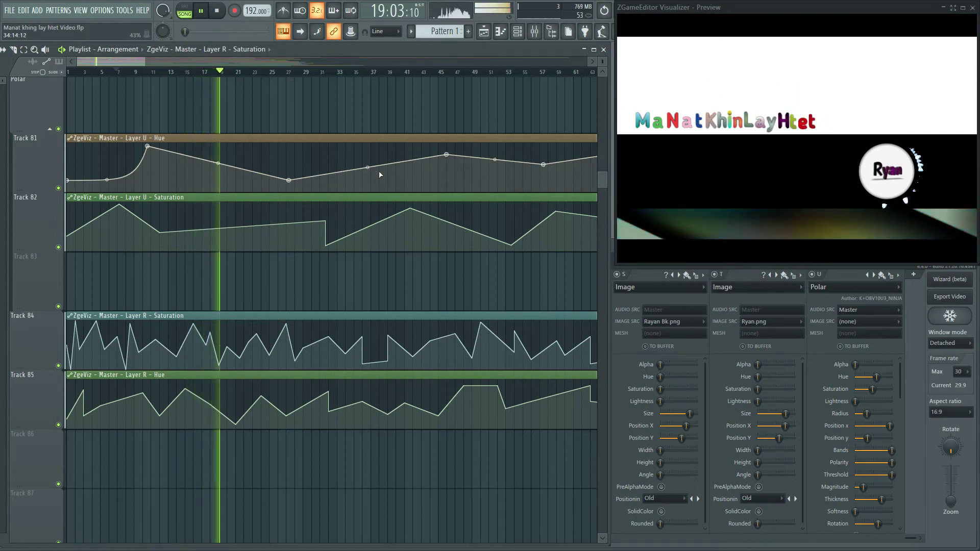
pyautogui.press('space')
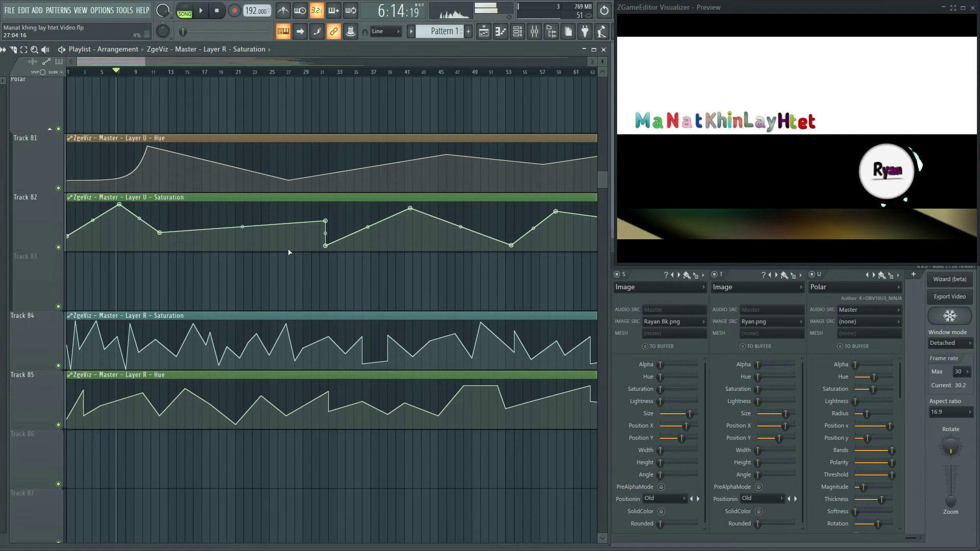
# Step: Replay the Polar group's clips from 5:08 to watch the ring around the logo follow the Layer U curves, then stop
pyautogui.scroll(-4, 459, 235)
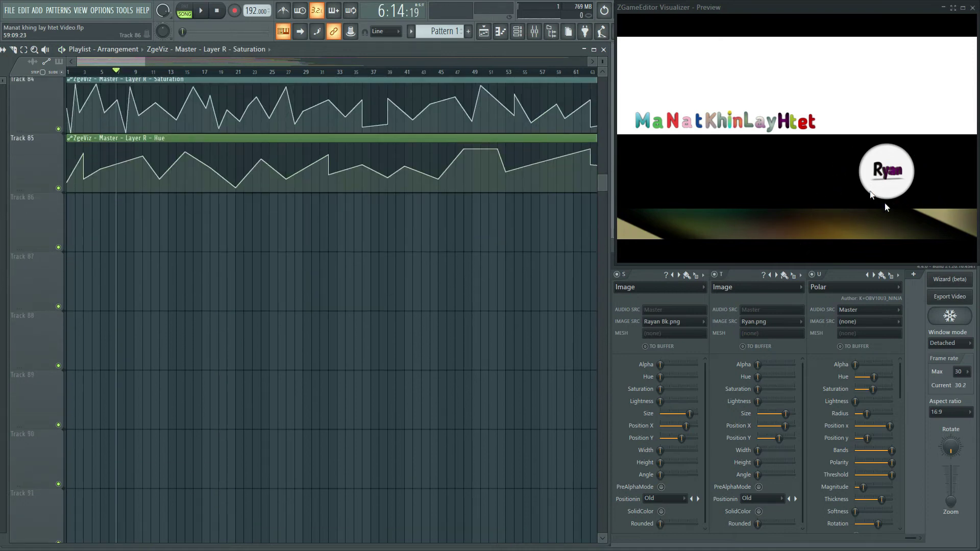
pyautogui.scroll(7, 346, 245)
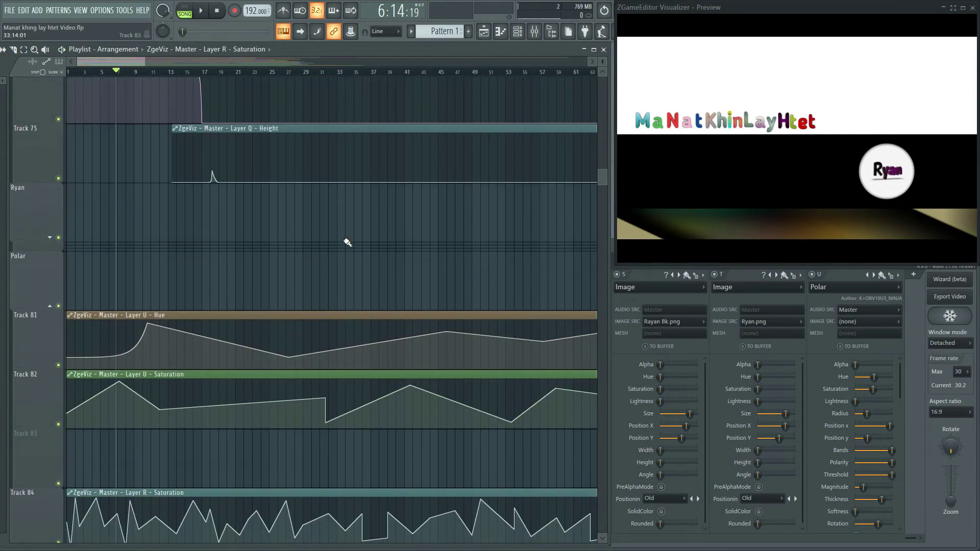
pyautogui.scroll(-3, 335, 257)
pyautogui.scroll(2, 335, 258)
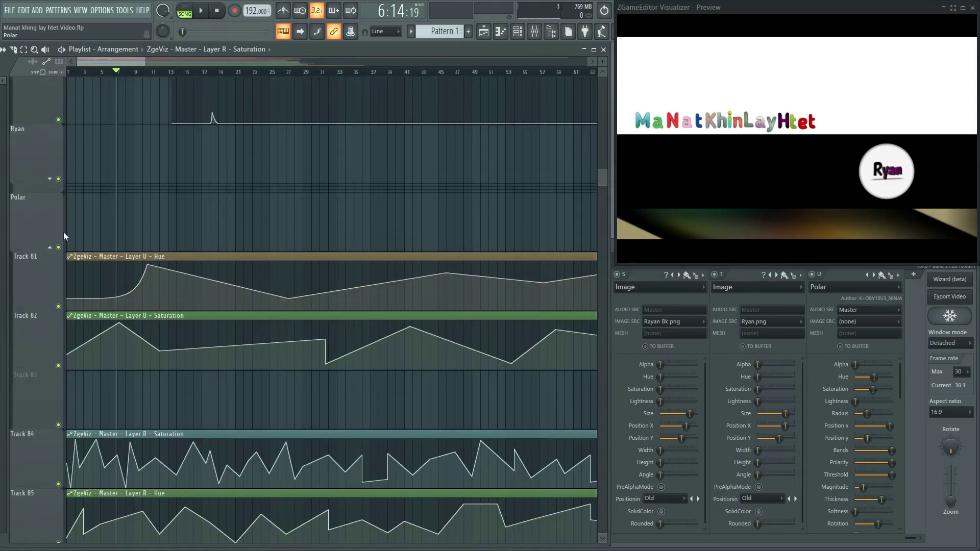
pyautogui.scroll(-1, 119, 123)
pyautogui.keyDown('ctrl'); pyautogui.scroll(5, 116, 94); pyautogui.keyUp('ctrl')
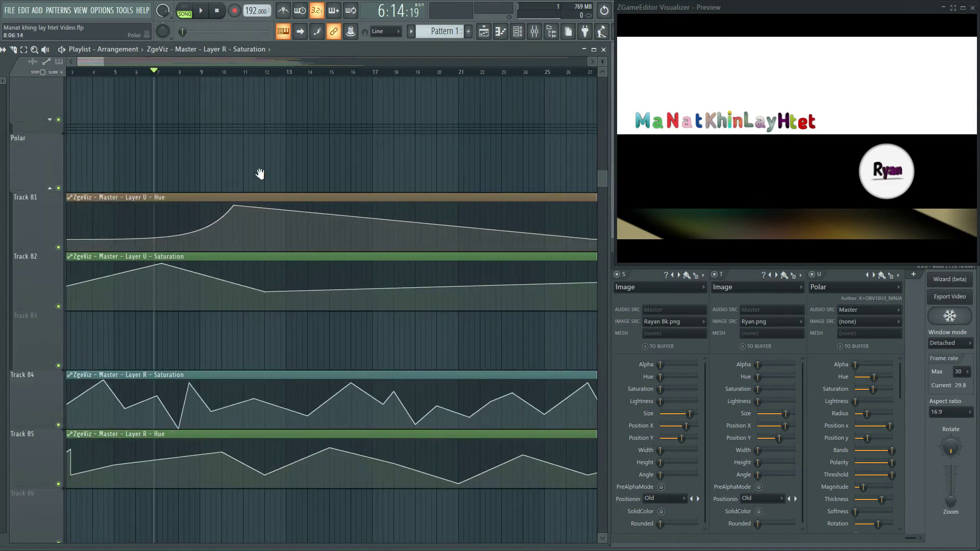
pyautogui.moveTo(192, 74); pyautogui.dragTo(162, 84)
pyautogui.press('space')
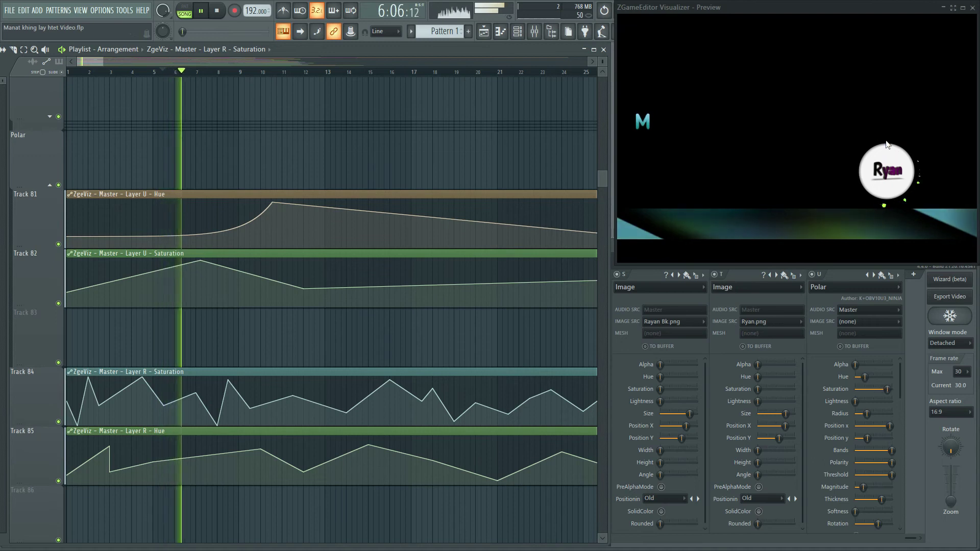
pyautogui.press('space')
pyautogui.press('space')
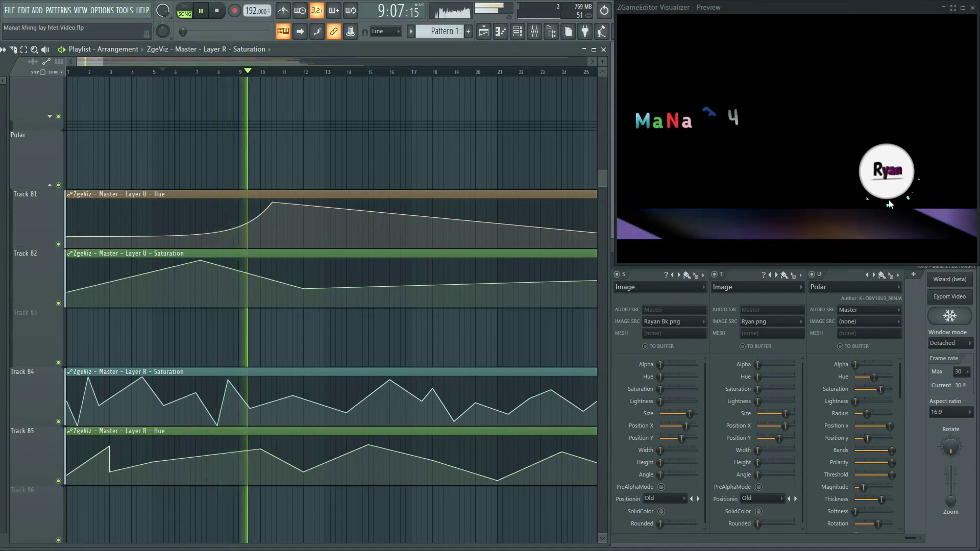
pyautogui.press('space')
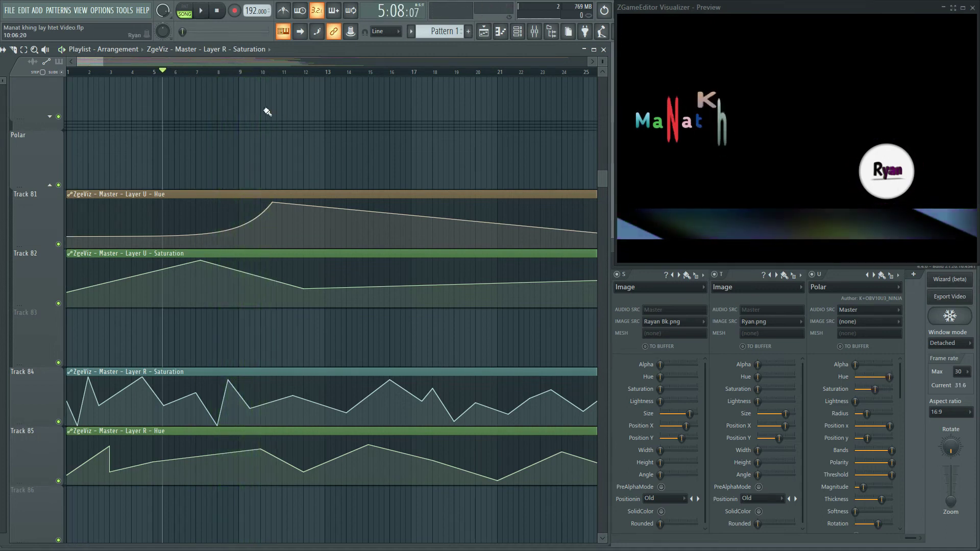
# Step: Move the playhead to 9:12 and replay the Layer U Hue rise around bar 10, then stop
pyautogui.click(265, 72)
pyautogui.moveTo(275, 79); pyautogui.dragTo(257, 80)
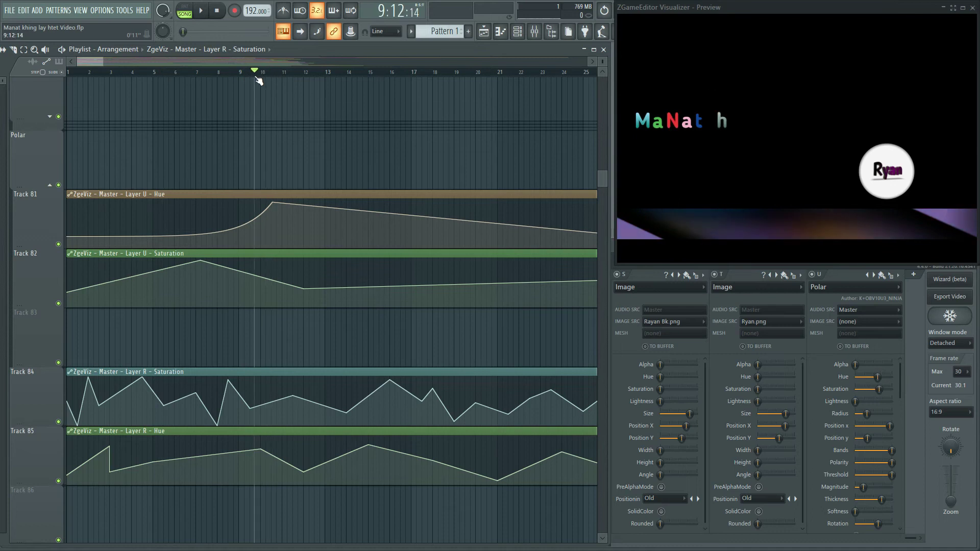
pyautogui.press('space')
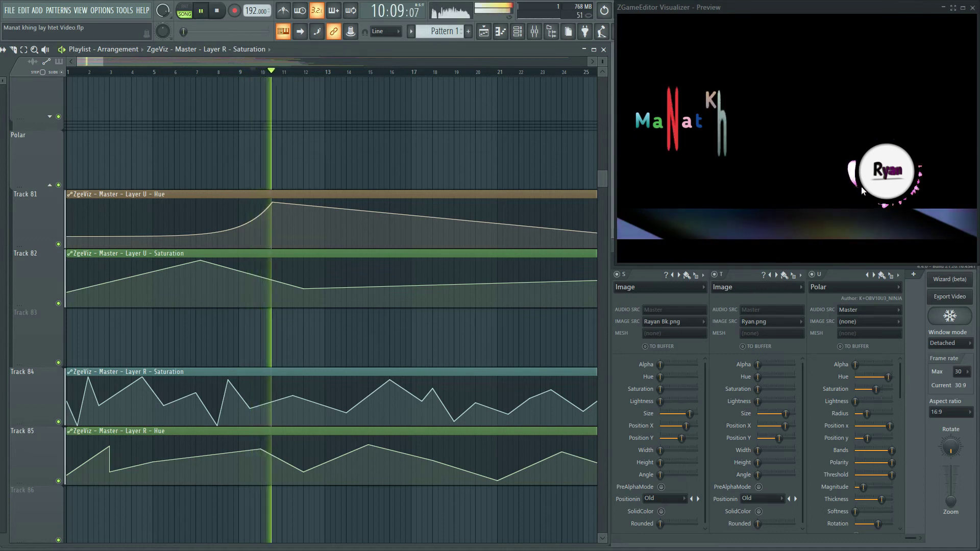
pyautogui.press('space')
pyautogui.press('space')
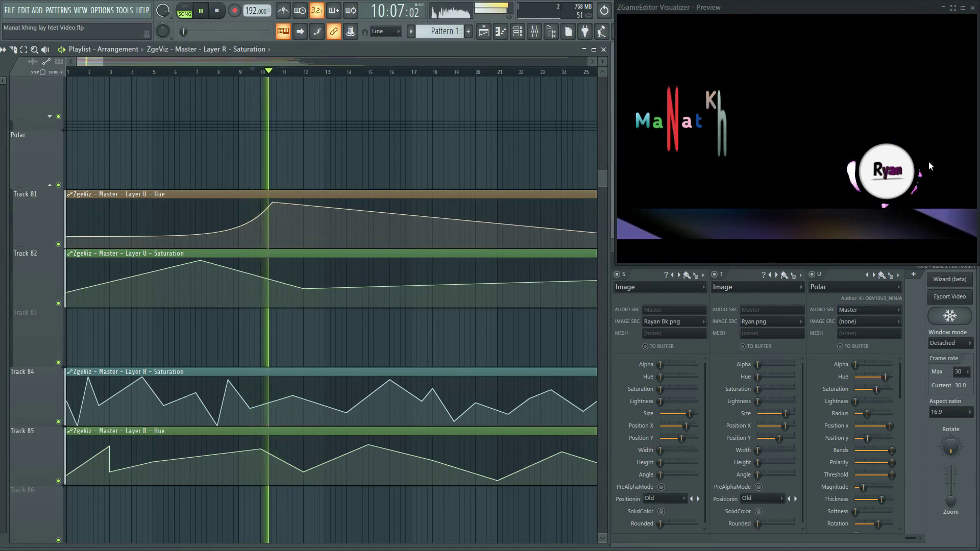
pyautogui.press('space')
# Step: Play from about bar 2, jump ahead to about bar 26, and follow the full-length Layer U and R curves
pyautogui.moveTo(183, 73); pyautogui.dragTo(92, 83)
pyautogui.press('space')
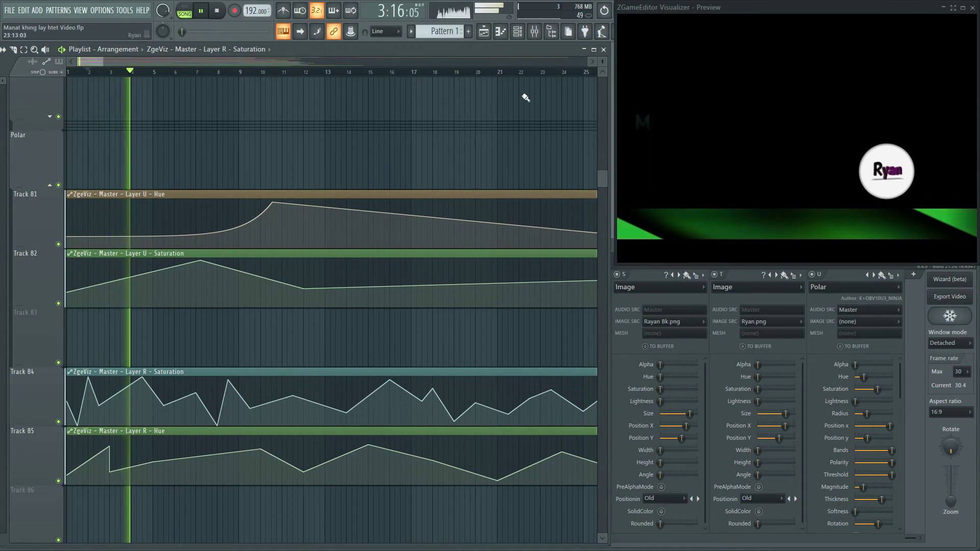
pyautogui.scroll(-4, 521, 66)
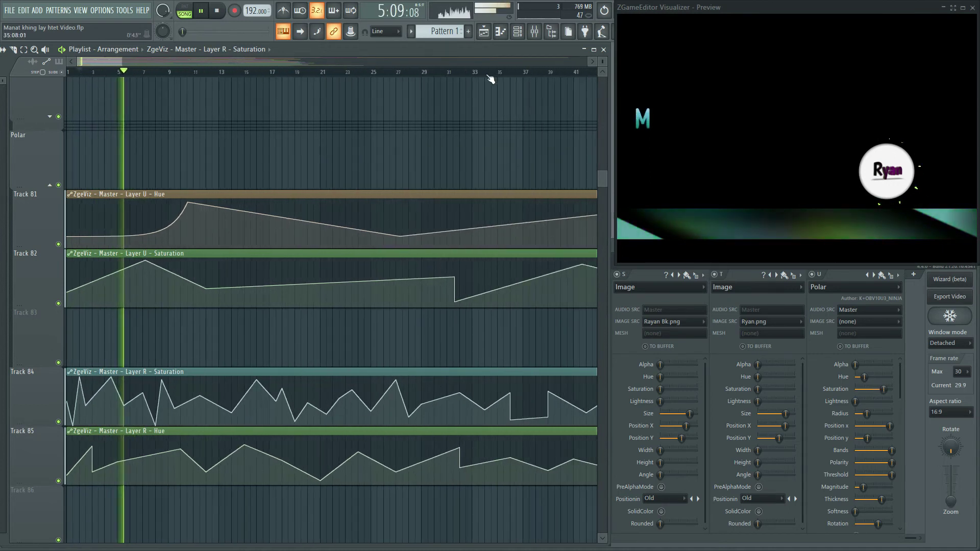
pyautogui.click(395, 74)
pyautogui.scroll(-2, 394, 74)
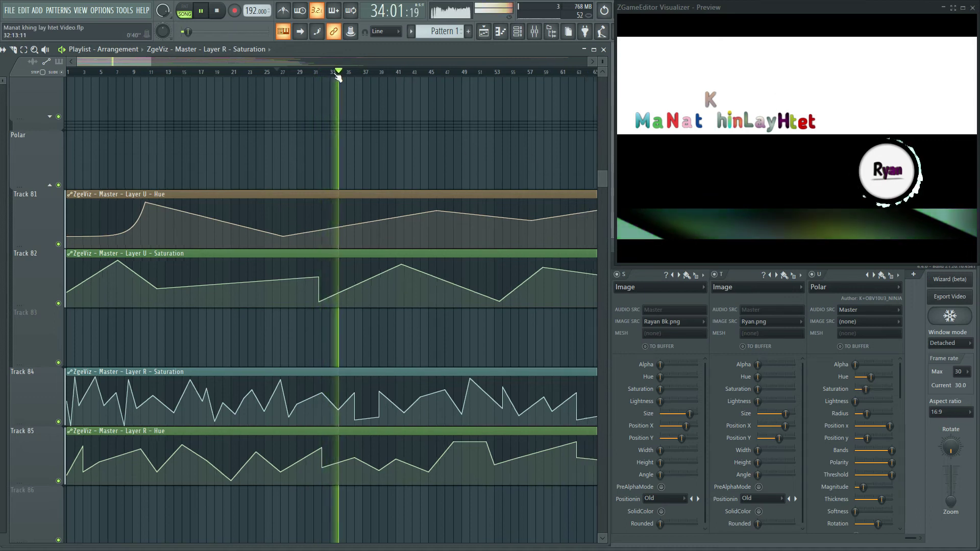
pyautogui.scroll(-2, 299, 102)
pyautogui.scroll(-2, 288, 77)
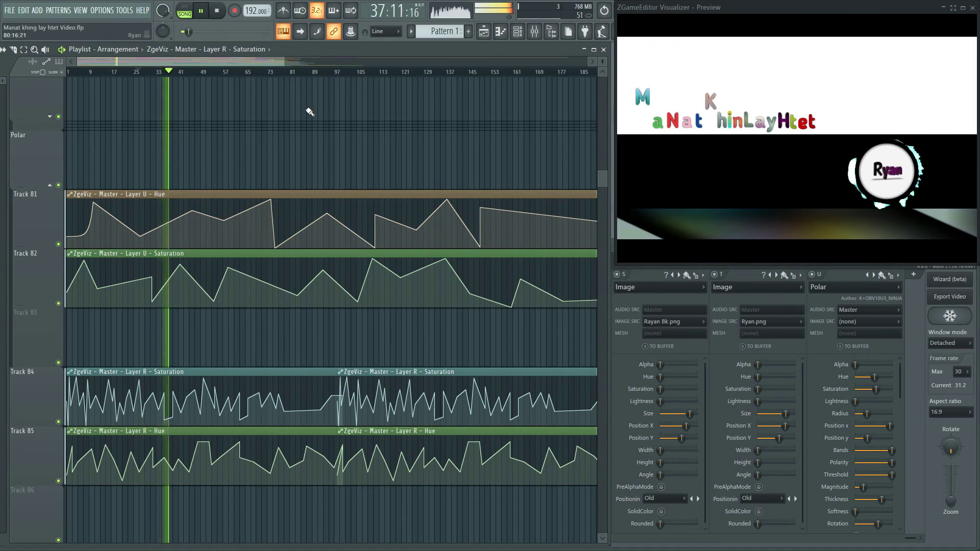
# Step: Stop the playback, replay the Layer U and R curves from 44:15, then stop
pyautogui.press('space')
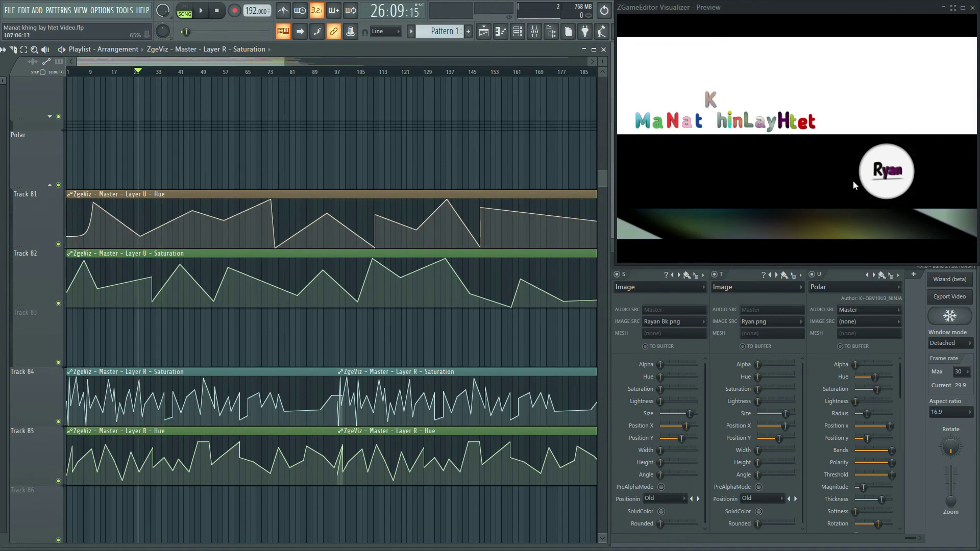
pyautogui.click(184, 72)
pyautogui.press('space')
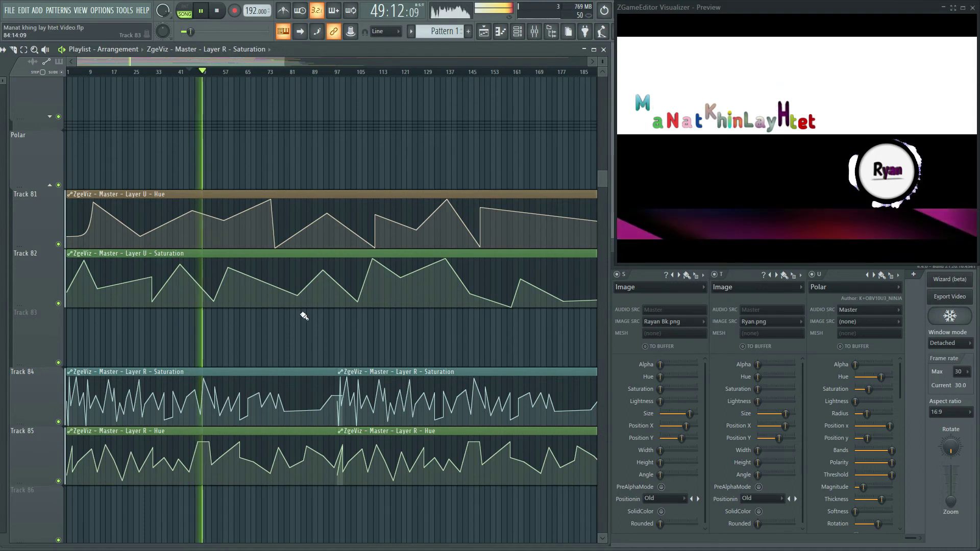
pyautogui.press('space')
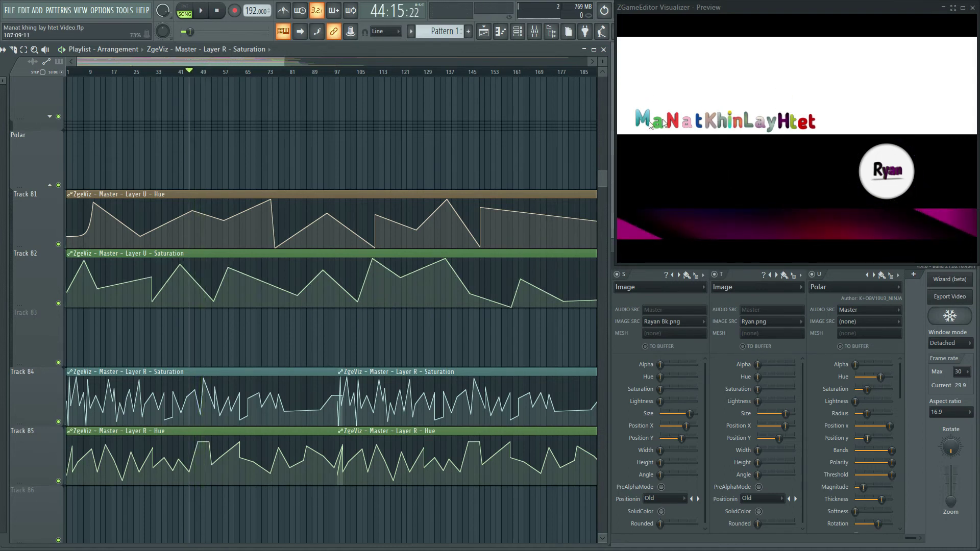
# Step: Find the K group's Layer G Height and Position Y clips from bar 34, and scrub the playhead to 36:11
pyautogui.scroll(15, 319, 230)
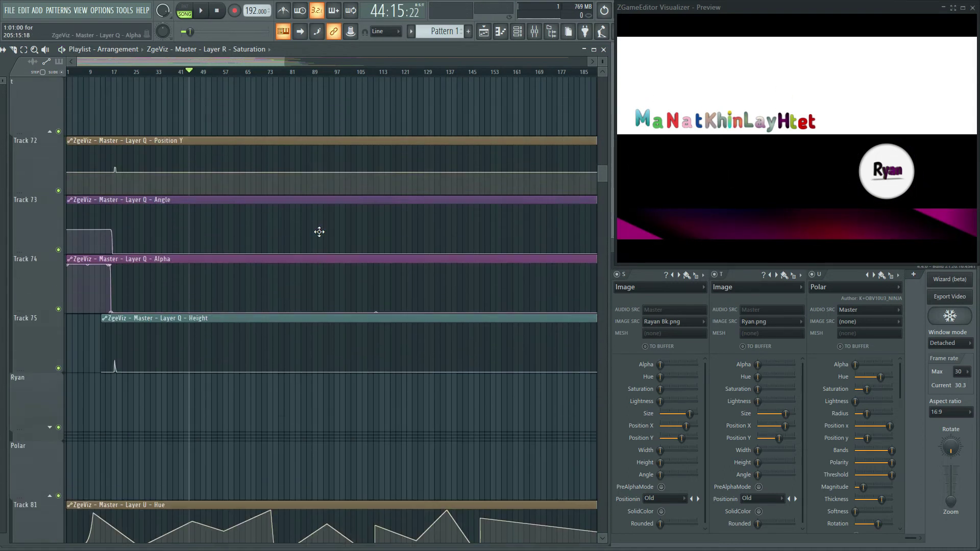
pyautogui.scroll(10, 319, 233)
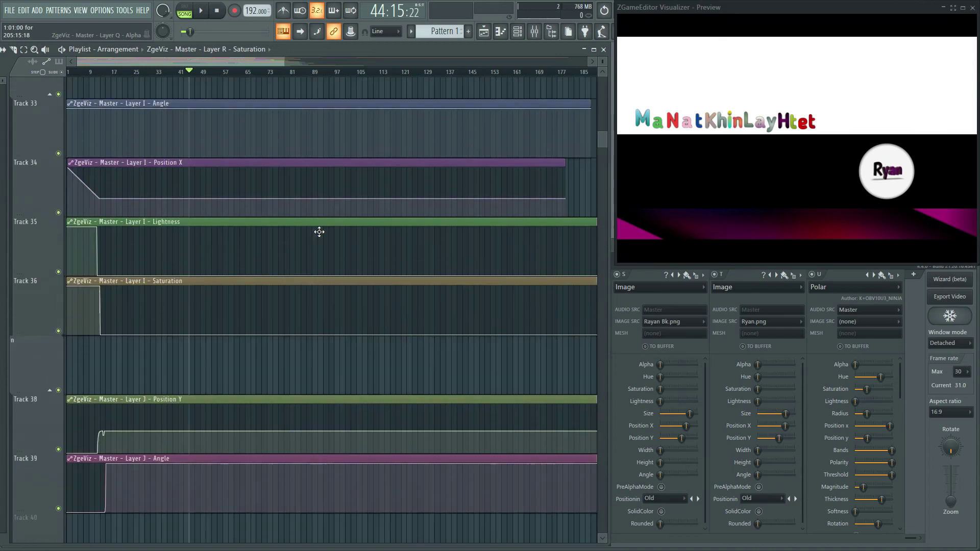
pyautogui.scroll(-3, 327, 234)
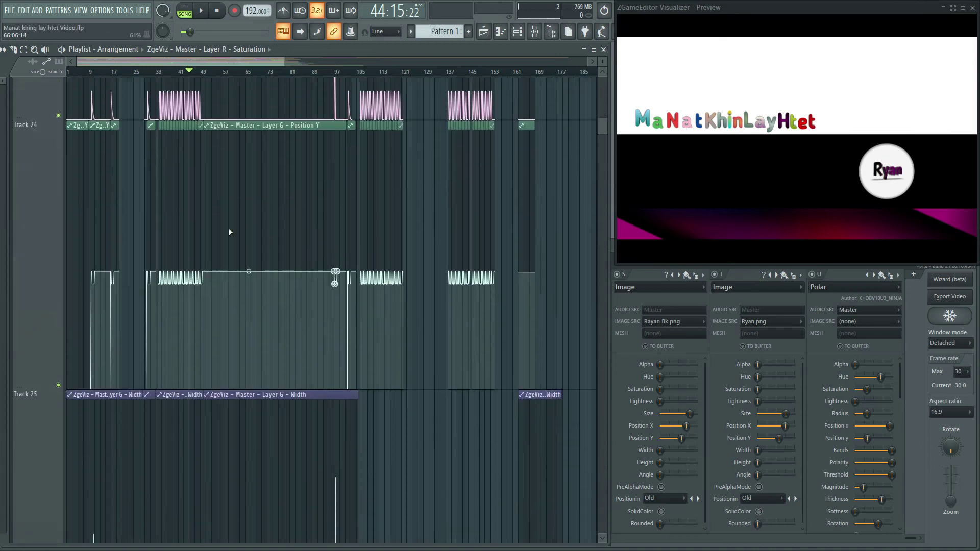
pyautogui.scroll(5, 229, 230)
pyautogui.scroll(5, 147, 76)
pyautogui.scroll(2, 147, 76)
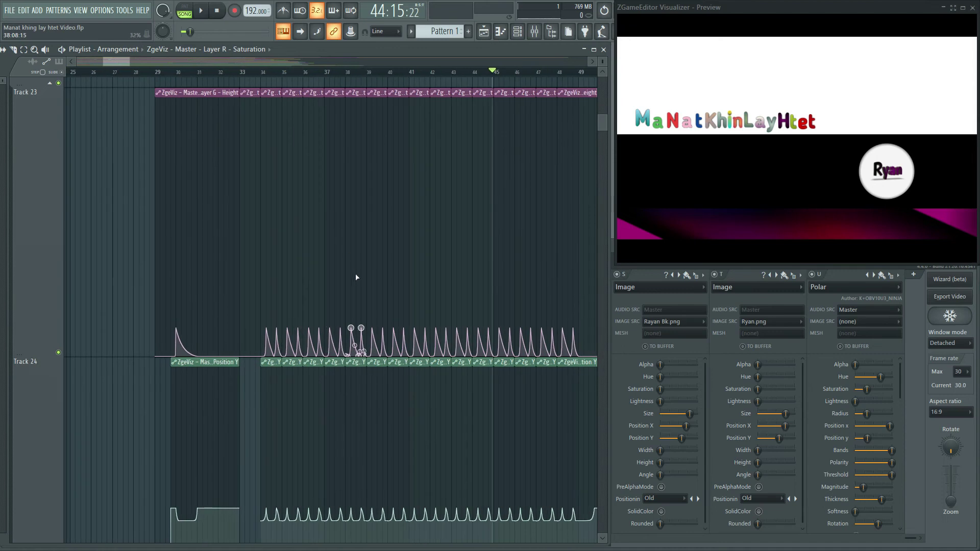
pyautogui.scroll(-2, 327, 255)
pyautogui.click(249, 72)
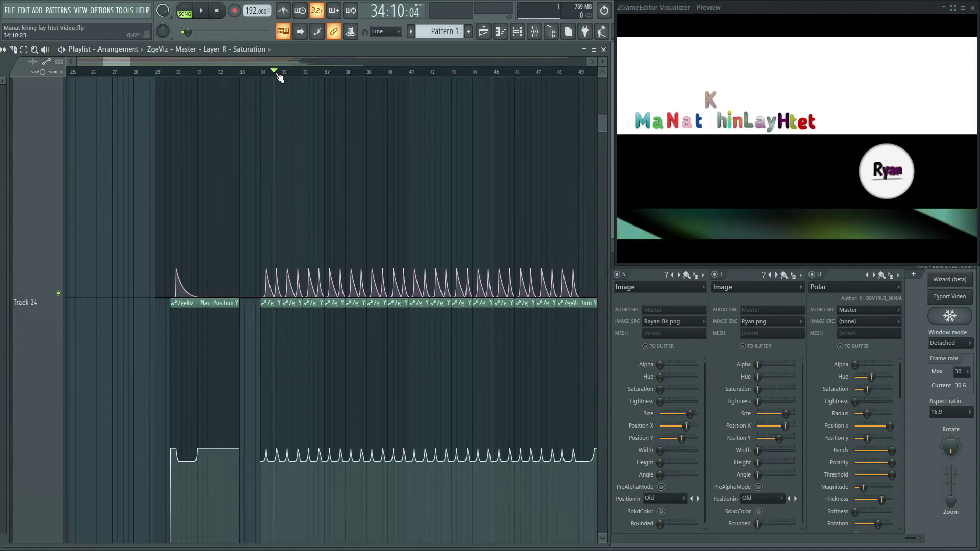
pyautogui.moveTo(293, 73); pyautogui.dragTo(316, 75)
pyautogui.scroll(3, 307, 145)
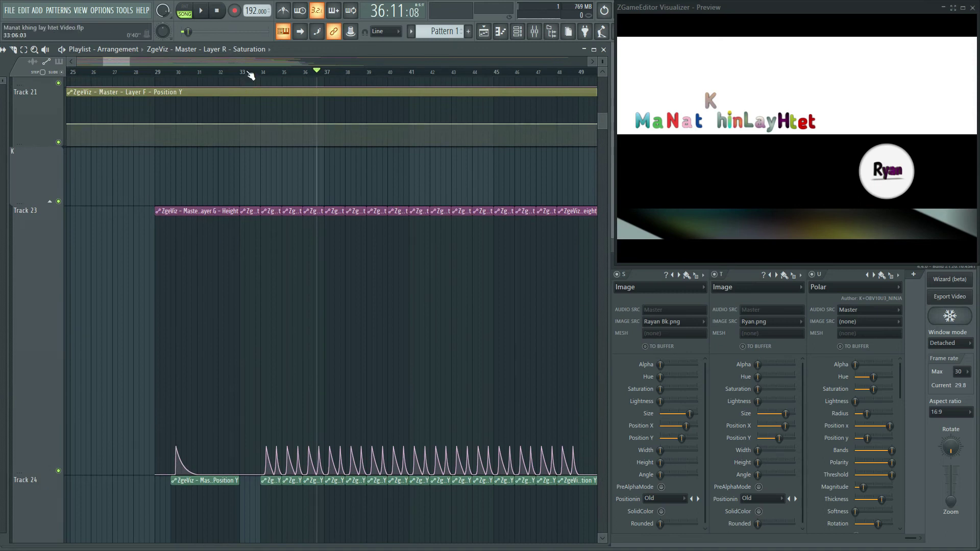
# Step: Compare the peaks of the Layer G Height and Position Y curves in bar 34, scrubbing the playhead between 34:01 and 34:15
pyautogui.scroll(4, 251, 75)
pyautogui.scroll(-3, 336, 311)
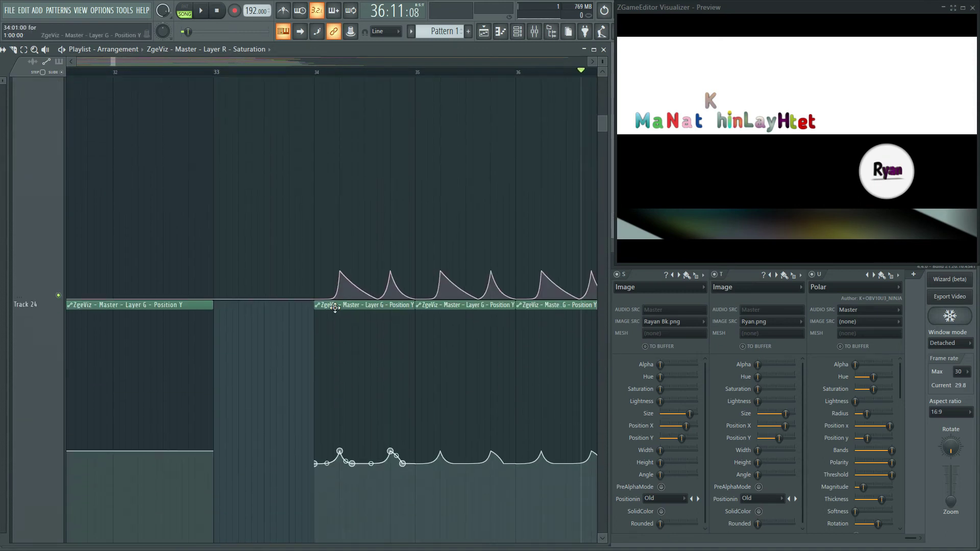
pyautogui.scroll(2, 324, 173)
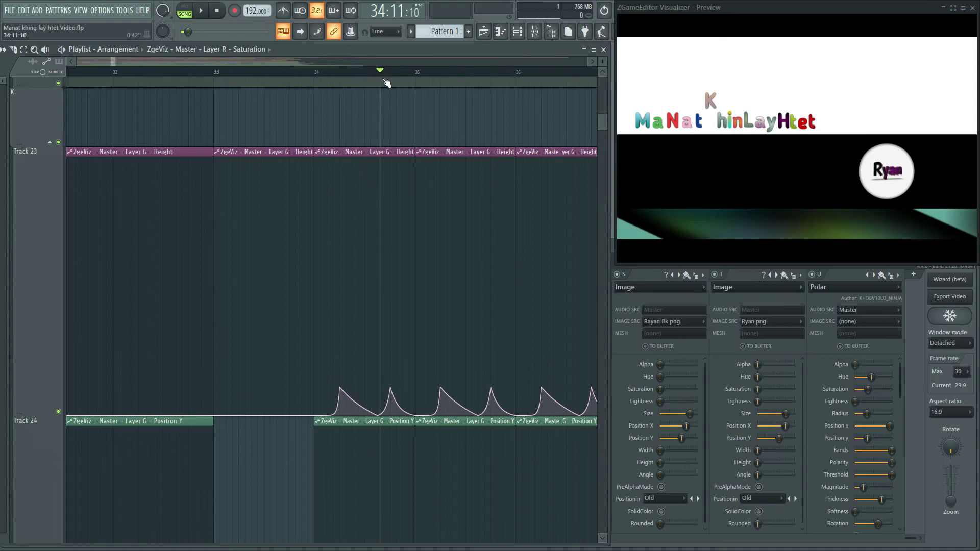
pyautogui.scroll(-5, 458, 252)
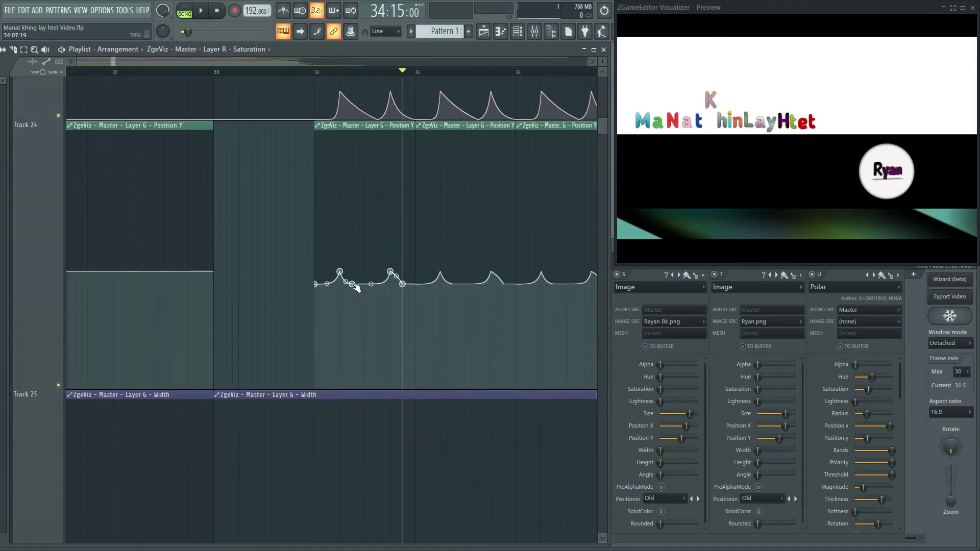
pyautogui.scroll(1, 416, 286)
pyautogui.scroll(3, 442, 74)
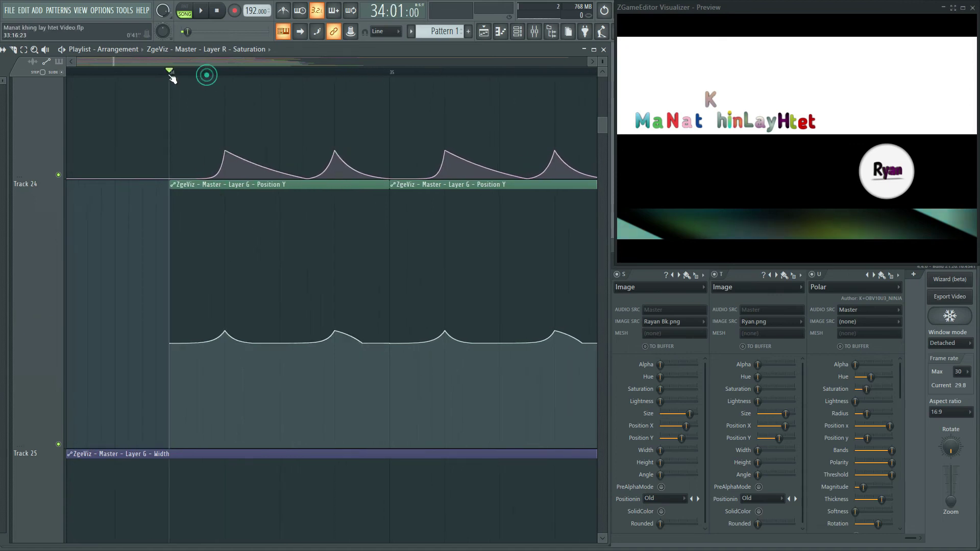
# Step: Show the Visualizer's Layer C to K sliders, then scrub from 33:16 past 34:05 to watch the letter K stretch
pyautogui.click(808, 547)
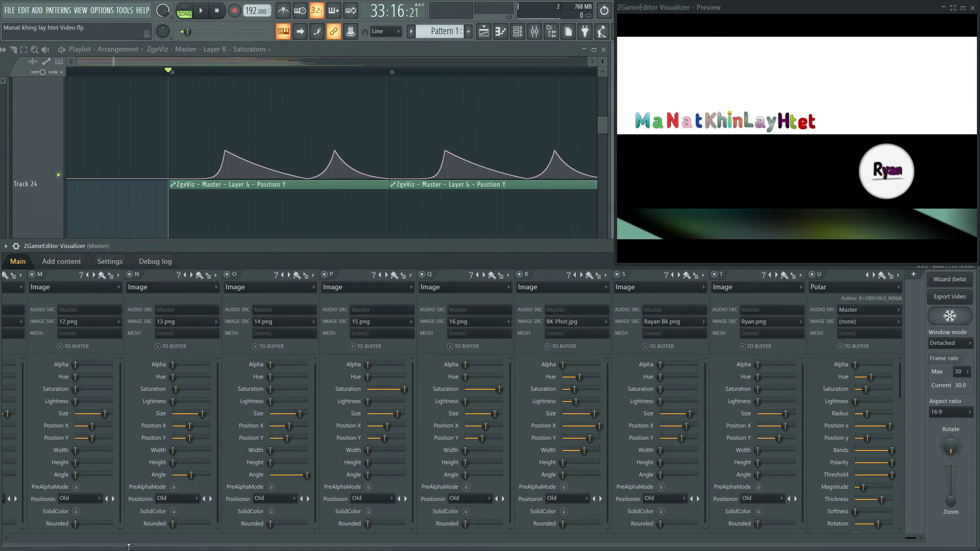
pyautogui.moveTo(910, 539); pyautogui.dragTo(148, 528)
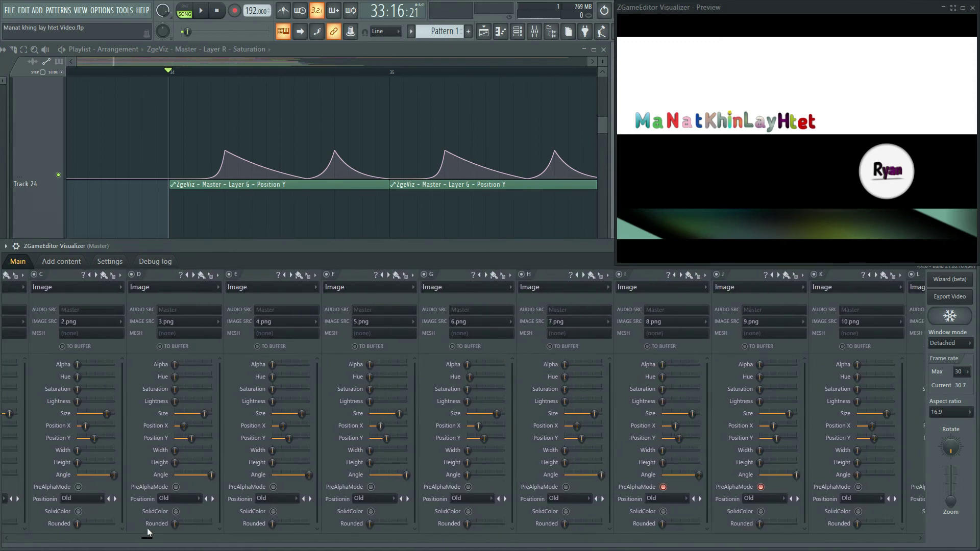
pyautogui.moveTo(168, 72); pyautogui.dragTo(184, 72)
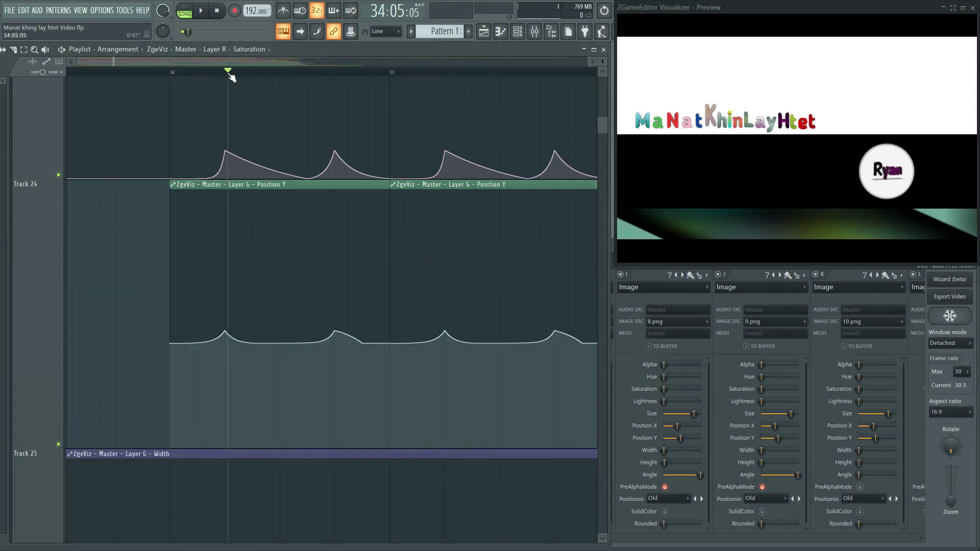
pyautogui.press('space')
# Step: Try Layer G's Height at 10% and Position Y at 29%, playing from 33:16 to let the clips drive both sliders
pyautogui.click(638, 525)
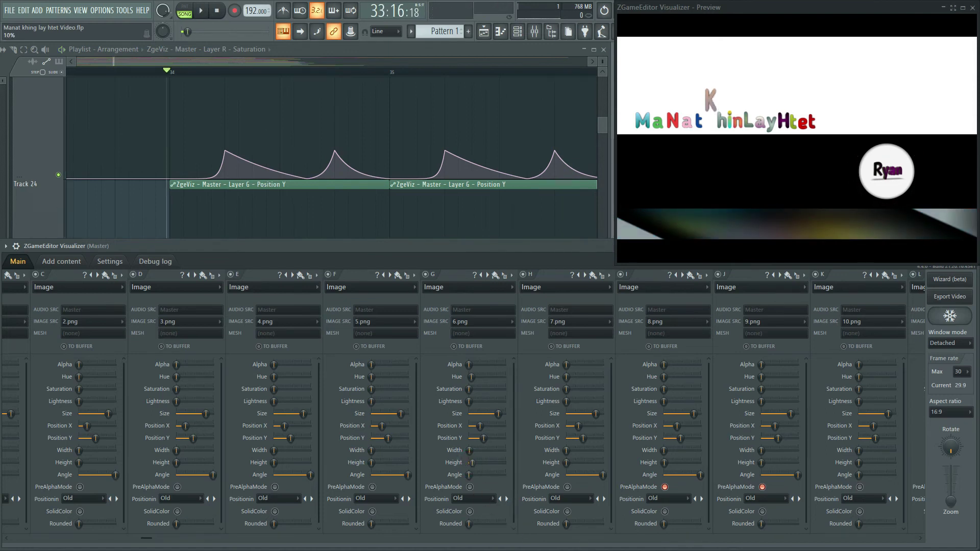
pyautogui.moveTo(482, 467); pyautogui.dragTo(490, 475)
pyautogui.press('space')
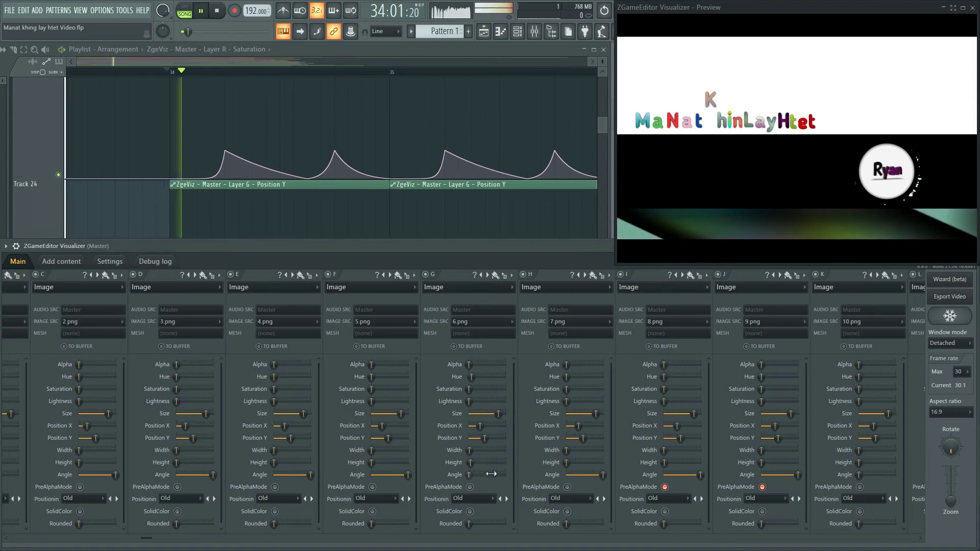
pyautogui.press('space')
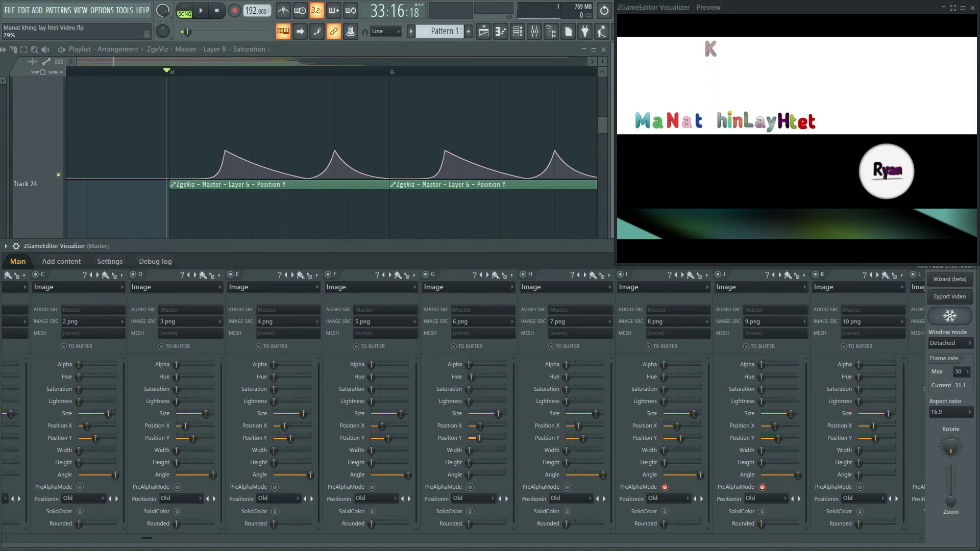
pyautogui.press('space')
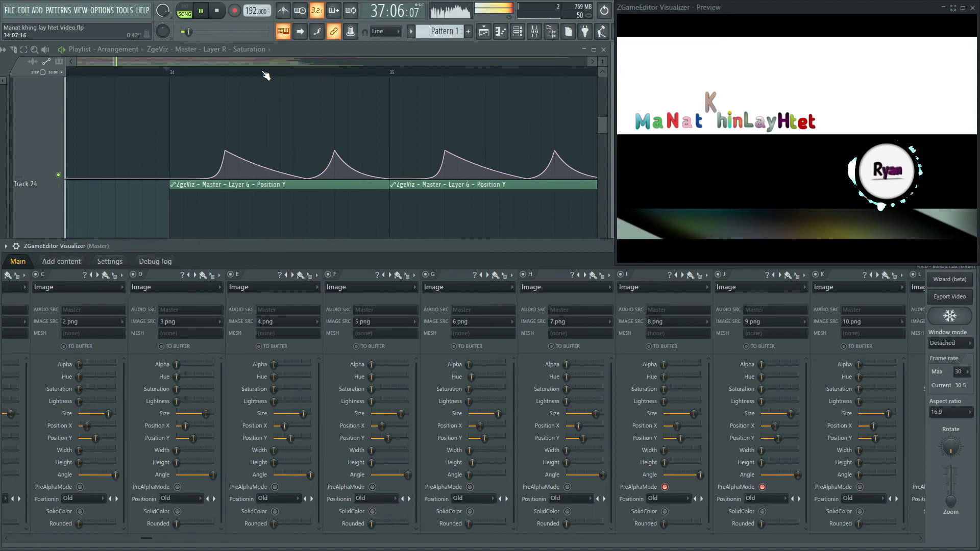
pyautogui.scroll(-6, 266, 75)
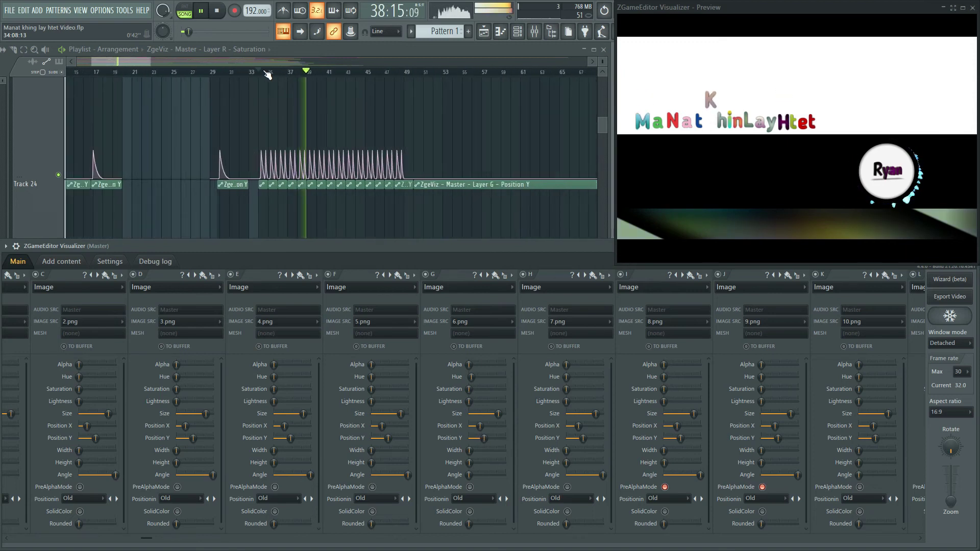
pyautogui.press('space')
# Step: Move the playhead to 36:13, play through the repeated Layer G Height and Position Y clips, then stop
pyautogui.scroll(4, 306, 74)
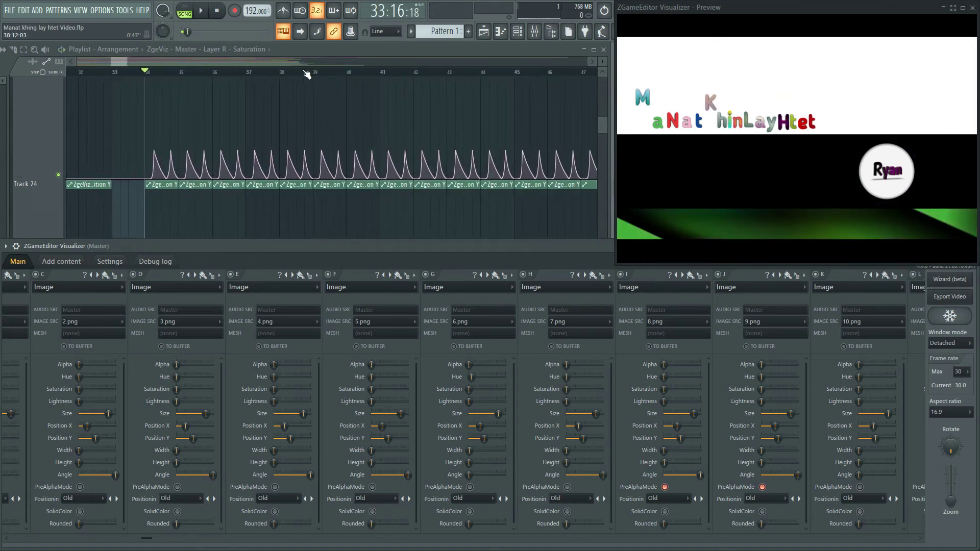
pyautogui.click(228, 72)
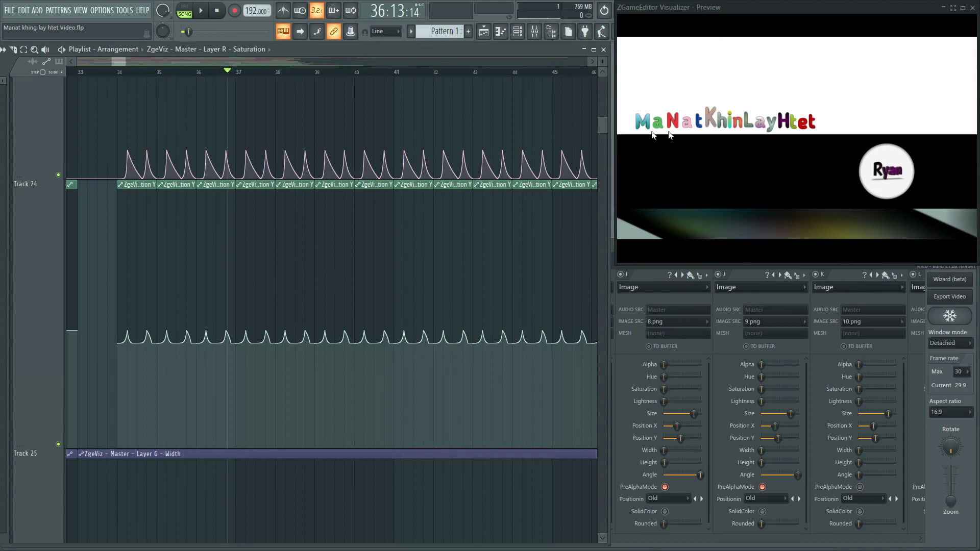
pyautogui.press('space')
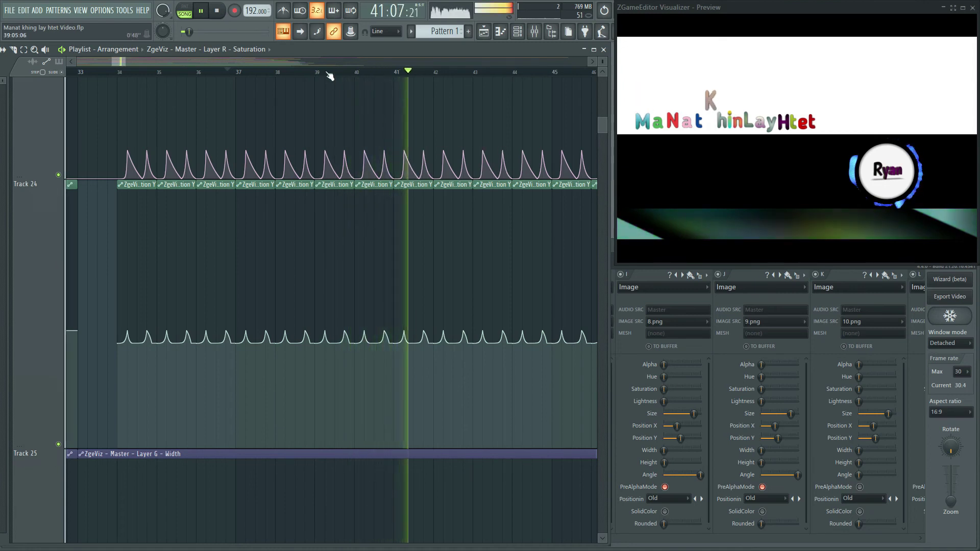
pyautogui.scroll(-8, 330, 76)
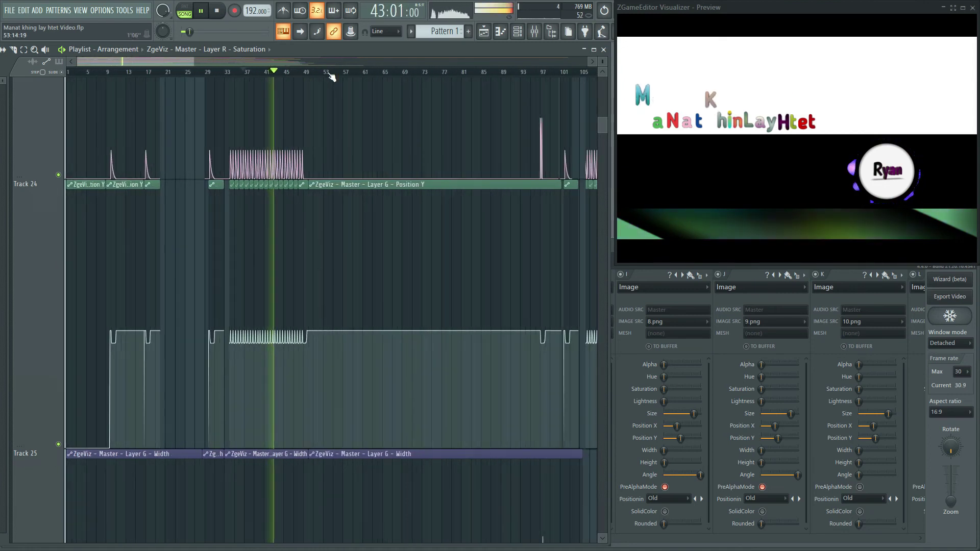
pyautogui.scroll(-1, 331, 75)
pyautogui.press('space')
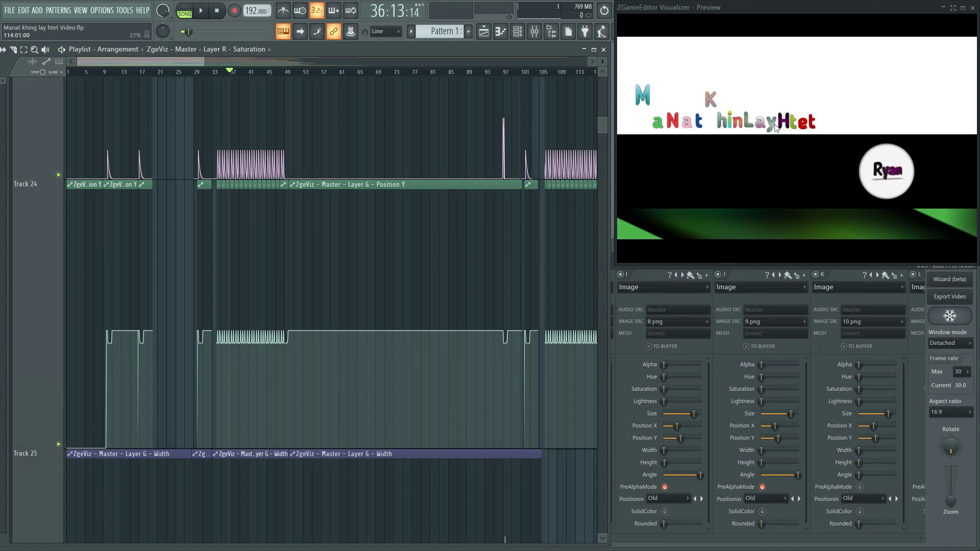
# Step: Expand the H track group to show the Layer N Height and Position Y clips starting at bar 42
pyautogui.scroll(-10, 271, 82)
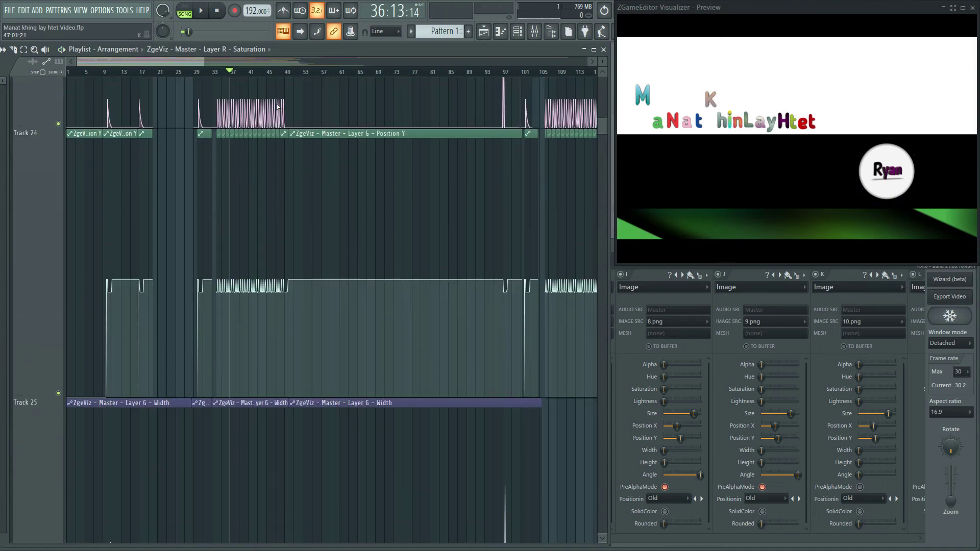
pyautogui.scroll(-12, 297, 113)
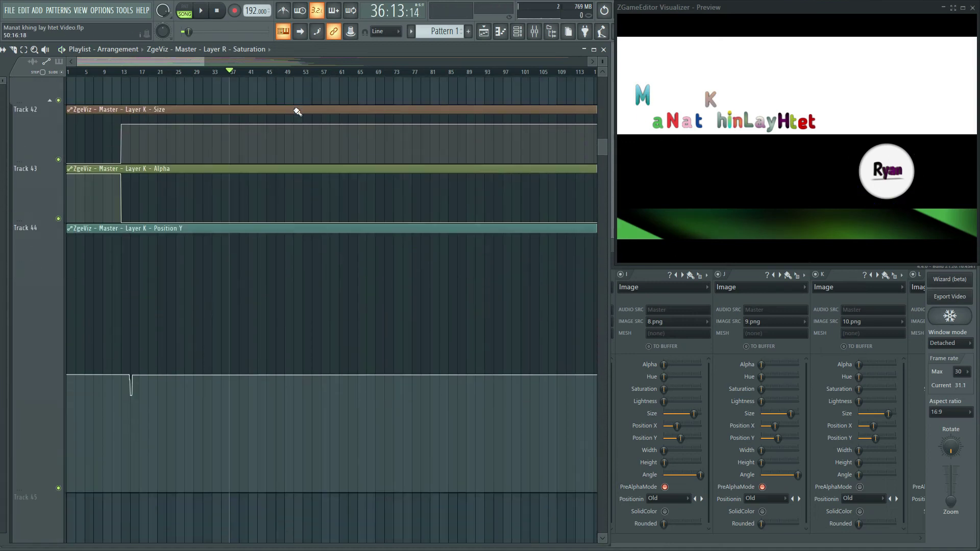
pyautogui.scroll(-15, 297, 112)
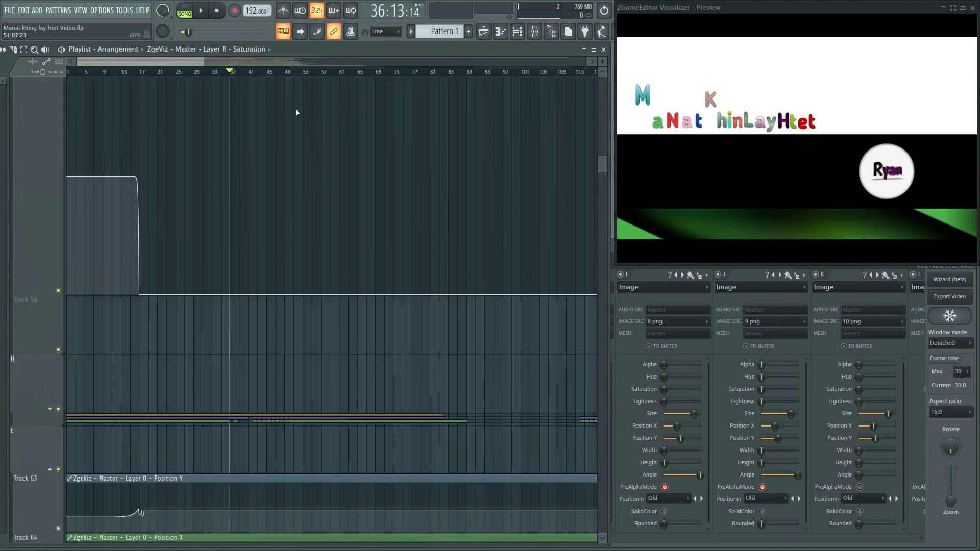
pyautogui.click(51, 166)
pyautogui.scroll(-3, 248, 219)
pyautogui.scroll(3, 261, 153)
pyautogui.scroll(8, 260, 73)
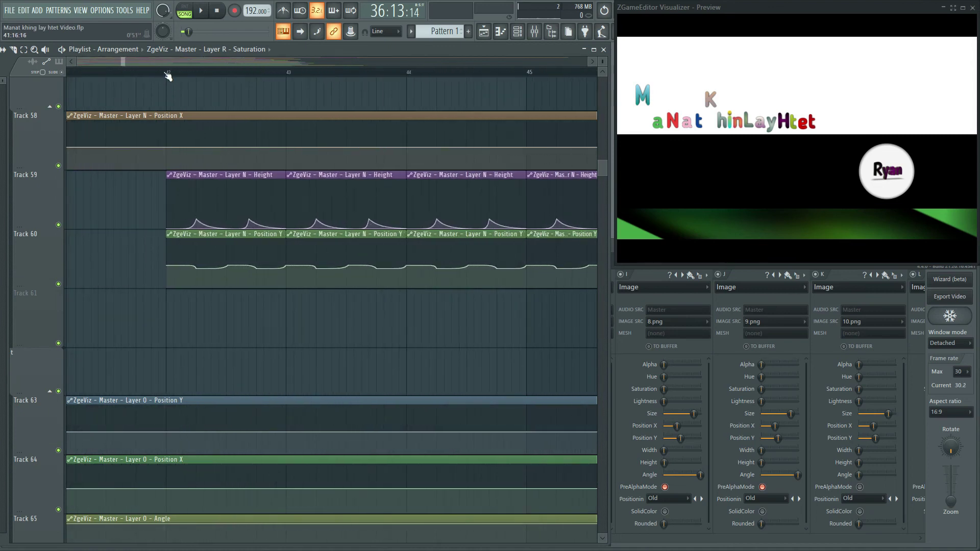
# Step: Scrub to 42:02, highlight the first Layer N Height and Position Y clips, reposition the playlist window and clear the selection
pyautogui.moveTo(165, 73); pyautogui.dragTo(177, 73)
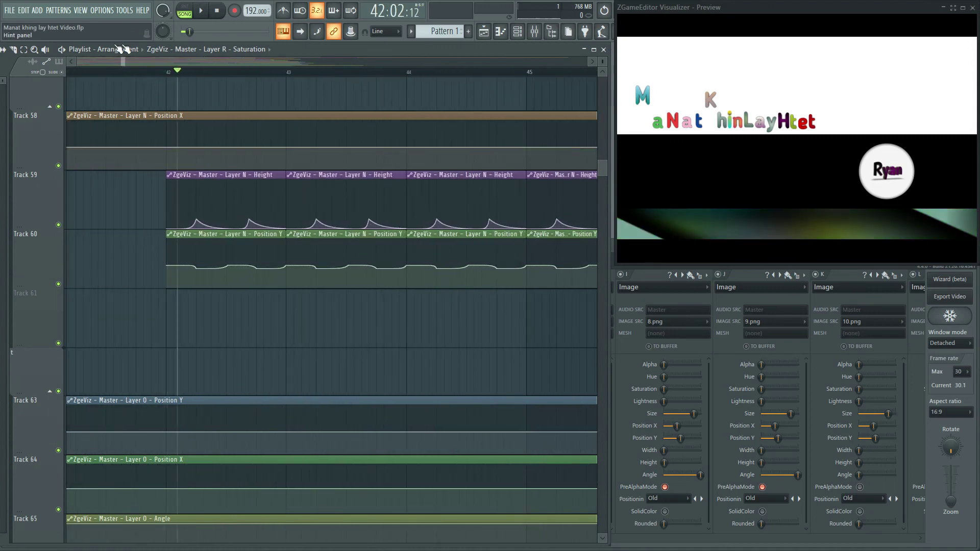
pyautogui.moveTo(148, 191); pyautogui.dragTo(286, 278)
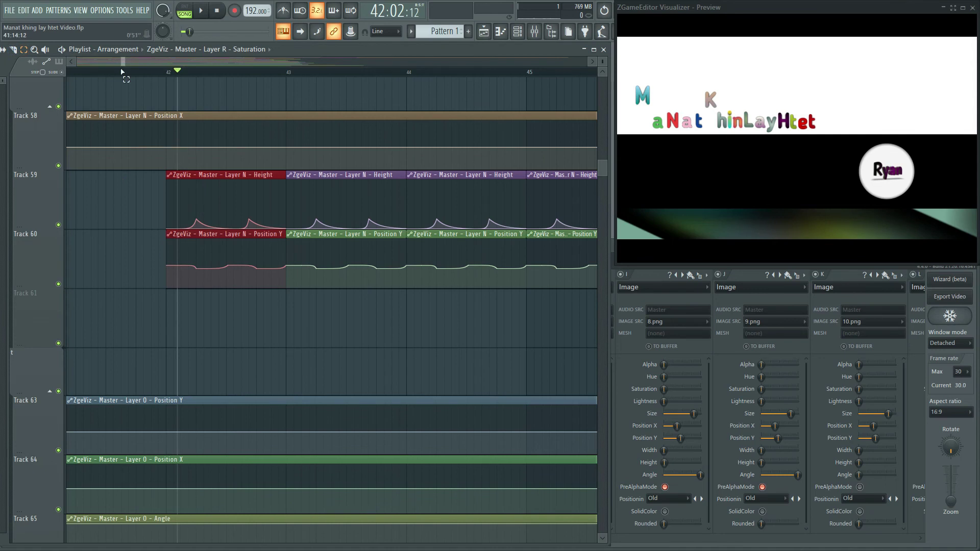
pyautogui.doubleClick(308, 49)
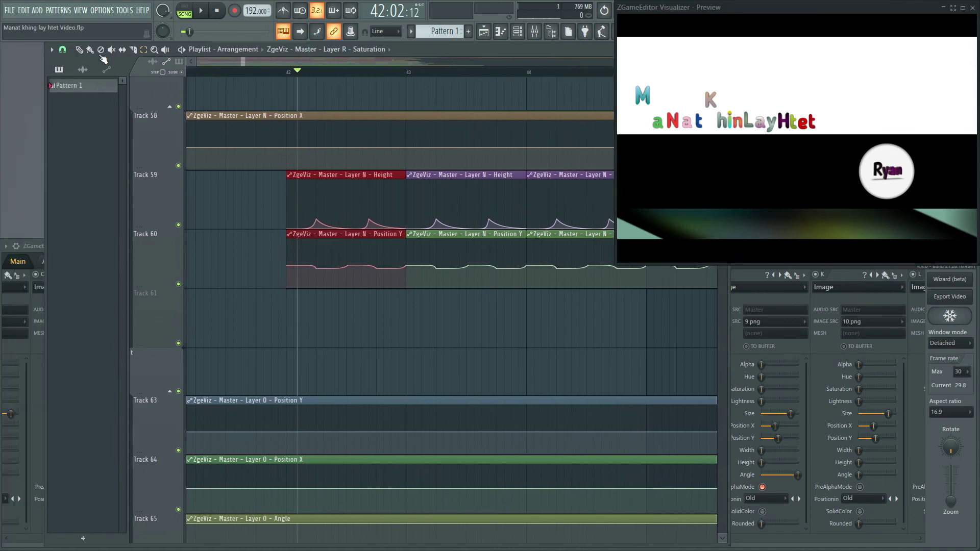
pyautogui.moveTo(456, 54); pyautogui.dragTo(332, 51)
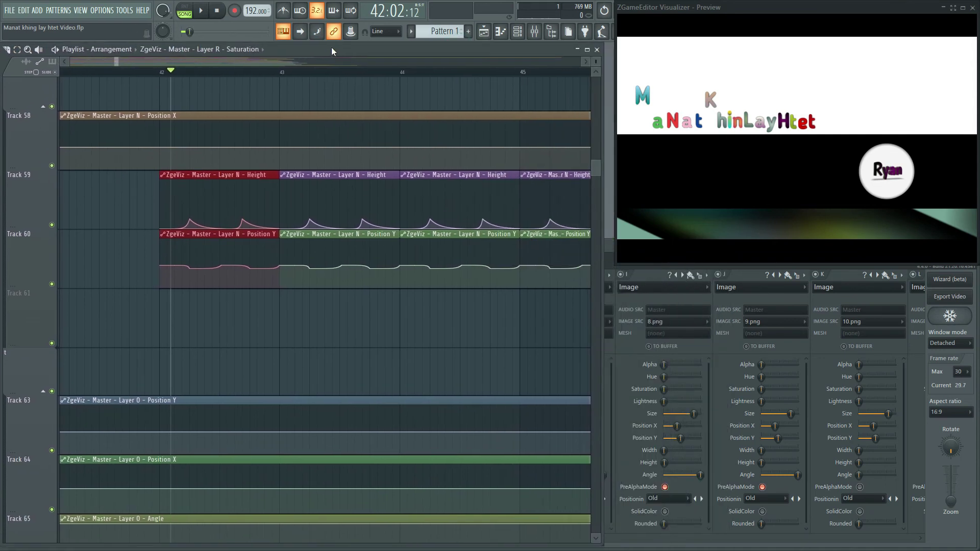
pyautogui.click(200, 283)
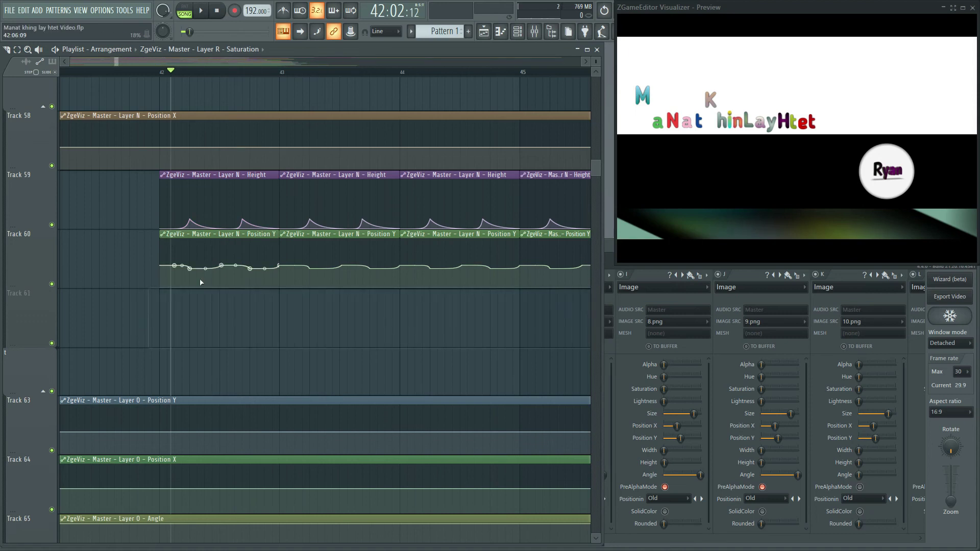
# Step: Scrub across the first Layer N Height and Position Y clips, leaving the playhead at 42:04
pyautogui.click(149, 71)
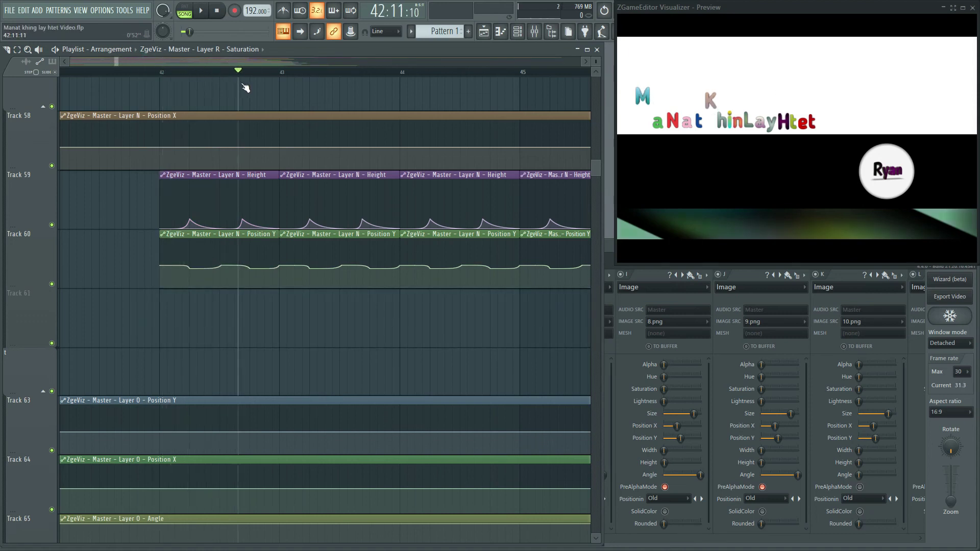
pyautogui.moveTo(272, 90); pyautogui.dragTo(162, 101)
pyautogui.moveTo(243, 100); pyautogui.dragTo(184, 100)
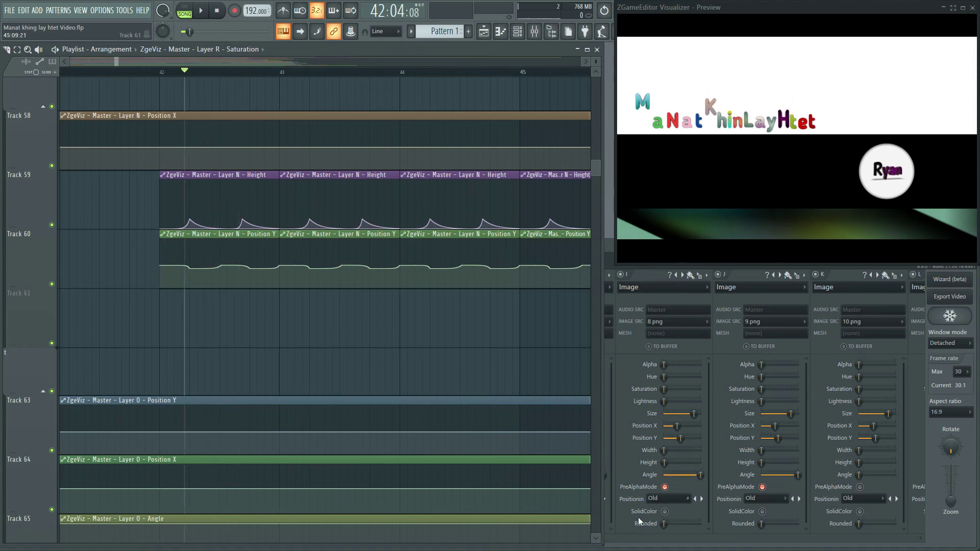
# Step: Show Layer N's controls in the visualizer and play from 42:04 to watch the clips drive its sliders, then stop
pyautogui.click(619, 548)
pyautogui.press('space')
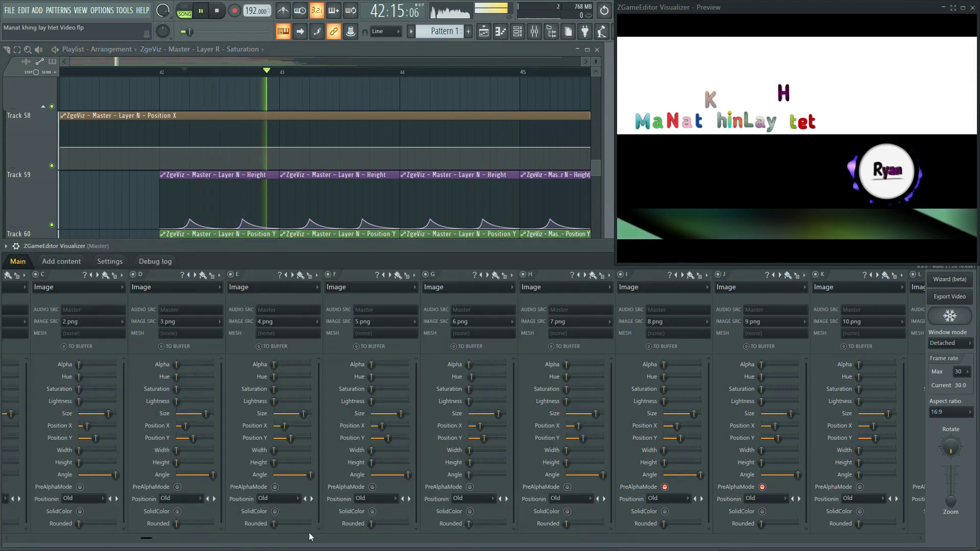
pyautogui.moveTo(147, 538); pyautogui.dragTo(614, 538)
pyautogui.press('space')
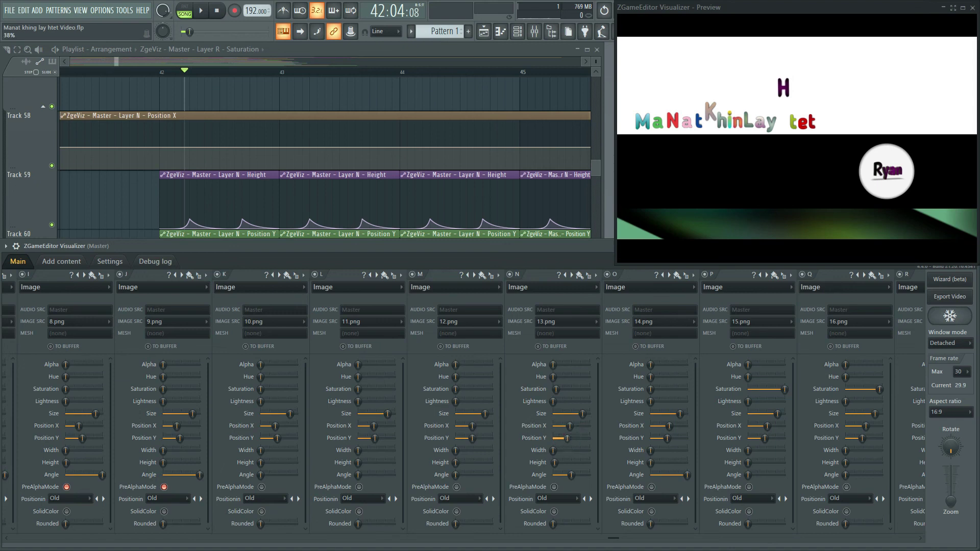
pyautogui.press('space')
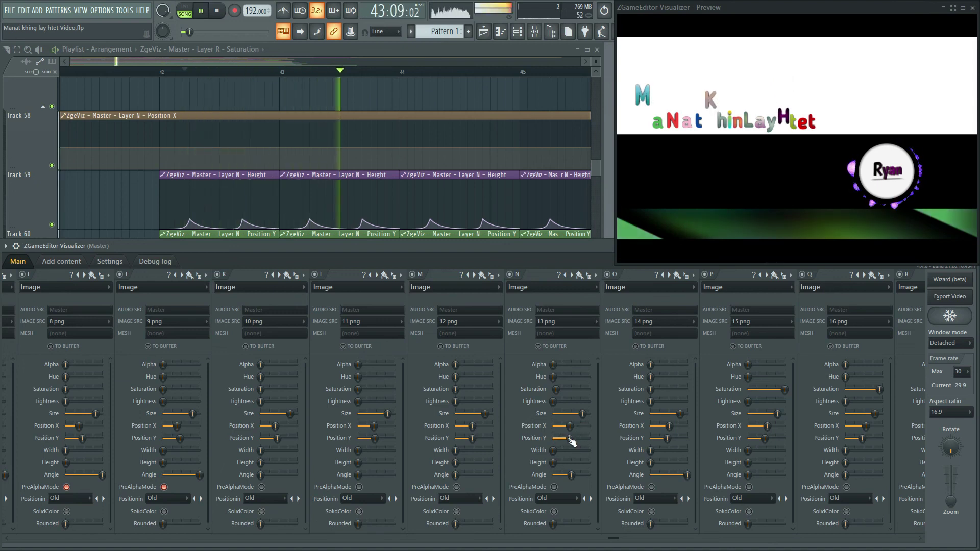
pyautogui.press('space')
# Step: Move the playhead to 41:14, play through the repeated Layer N Height and Position Y clips, then stop
pyautogui.scroll(-4, 361, 182)
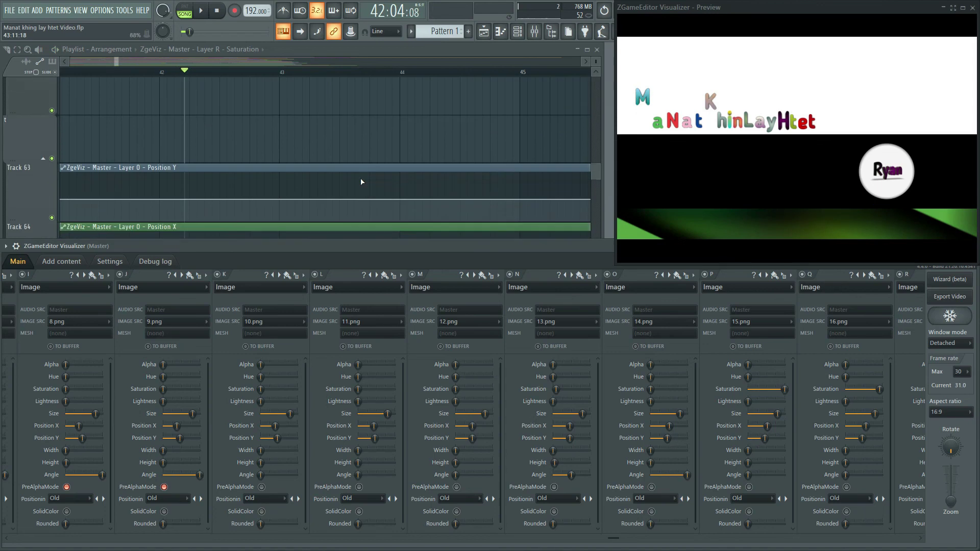
pyautogui.scroll(3, 361, 182)
pyautogui.scroll(-5, 254, 65)
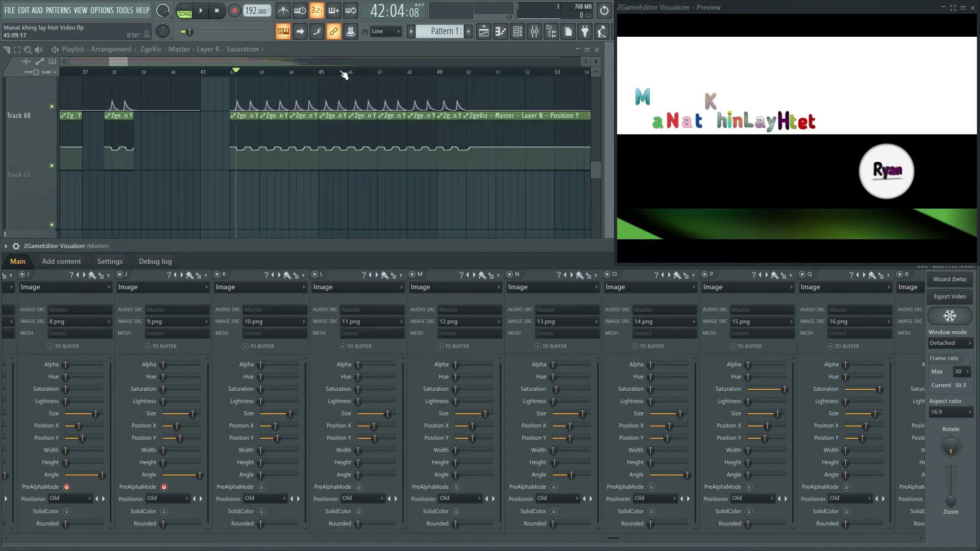
pyautogui.scroll(1, 295, 94)
pyautogui.click(163, 75)
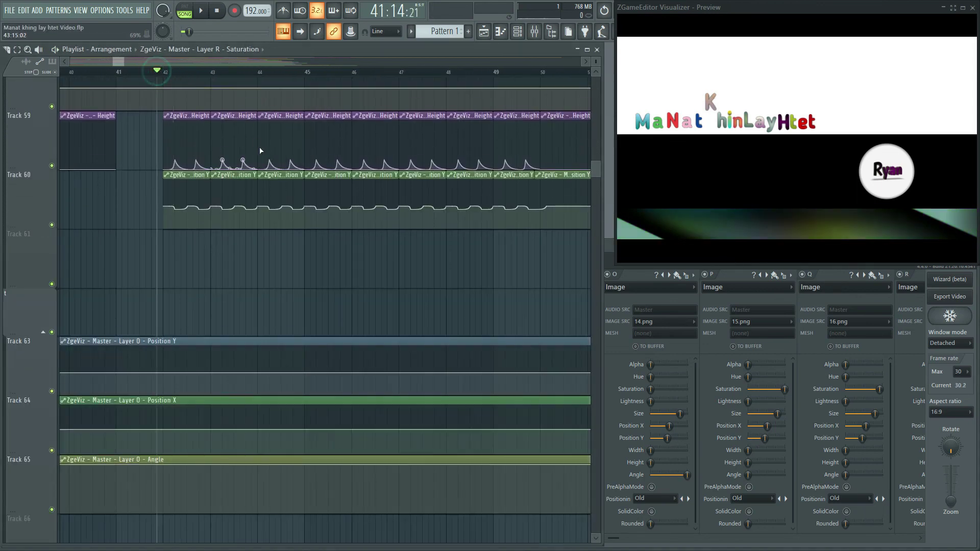
pyautogui.press('space')
pyautogui.hscroll(2, 340, 262)
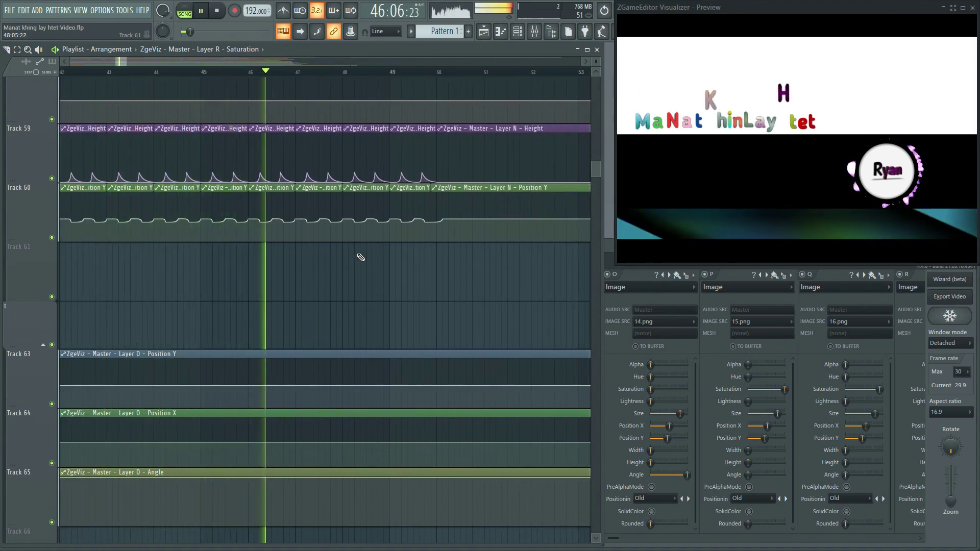
pyautogui.press('space')
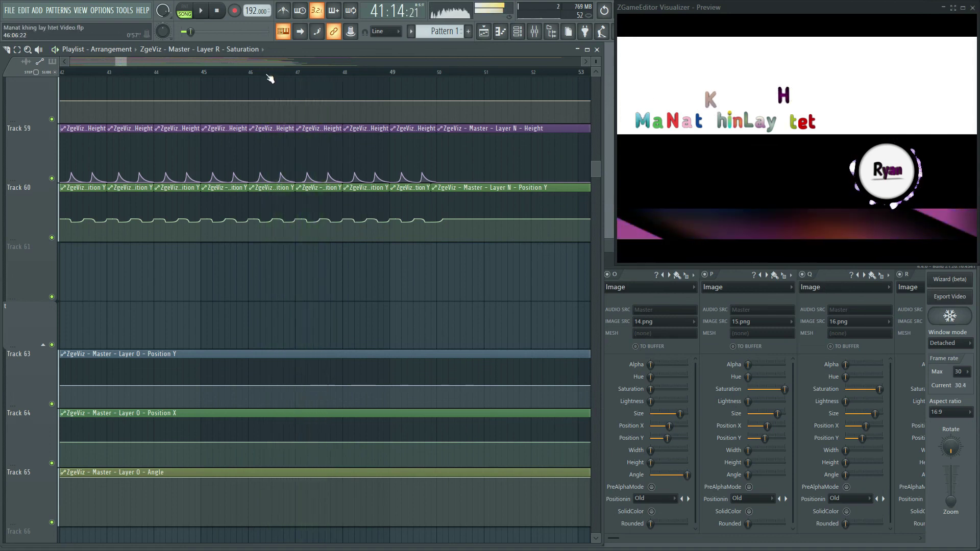
# Step: Play the group of repeated Layer N Height and Position Y clips starting around bar 113, then stop
pyautogui.scroll(-10, 272, 73)
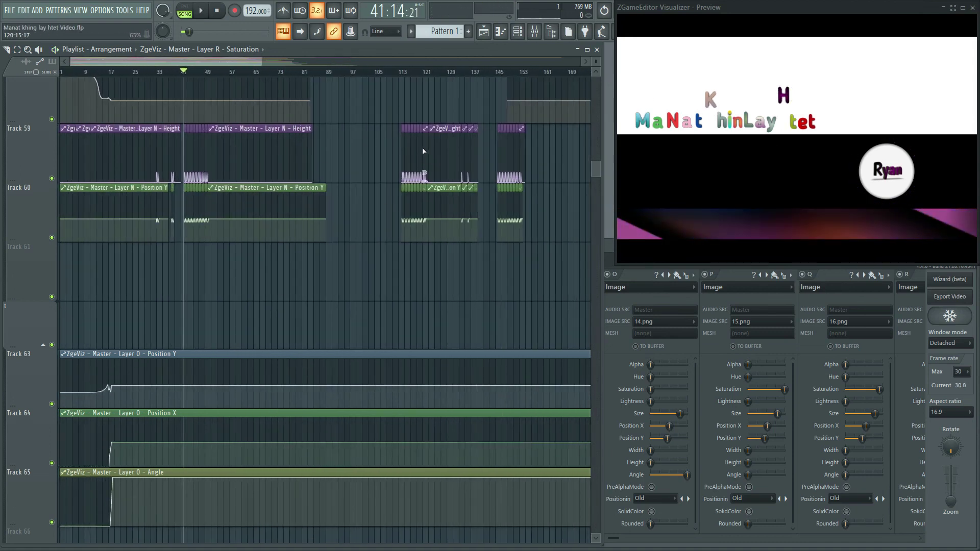
pyautogui.scroll(1, 421, 147)
pyautogui.click(398, 72)
pyautogui.press('space')
pyautogui.scroll(5, 416, 74)
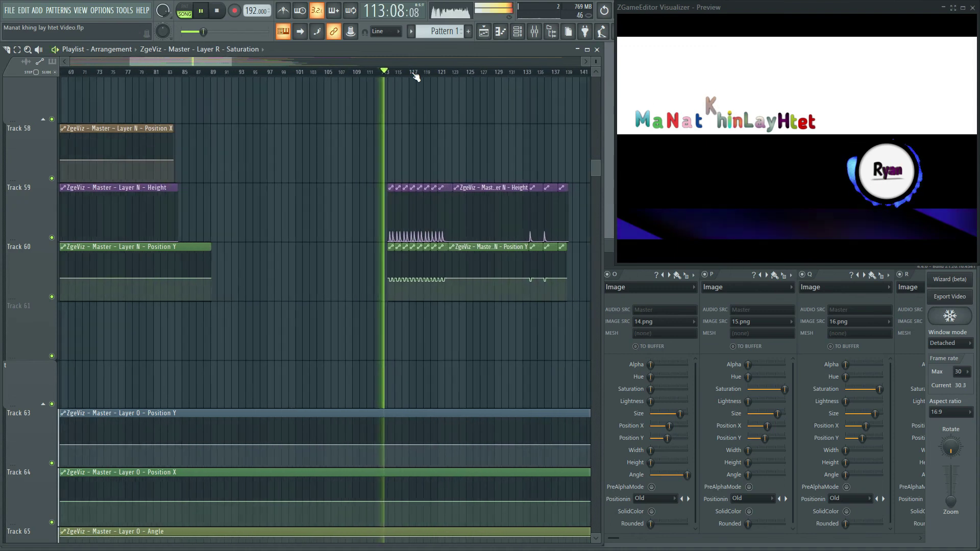
pyautogui.scroll(-6, 416, 76)
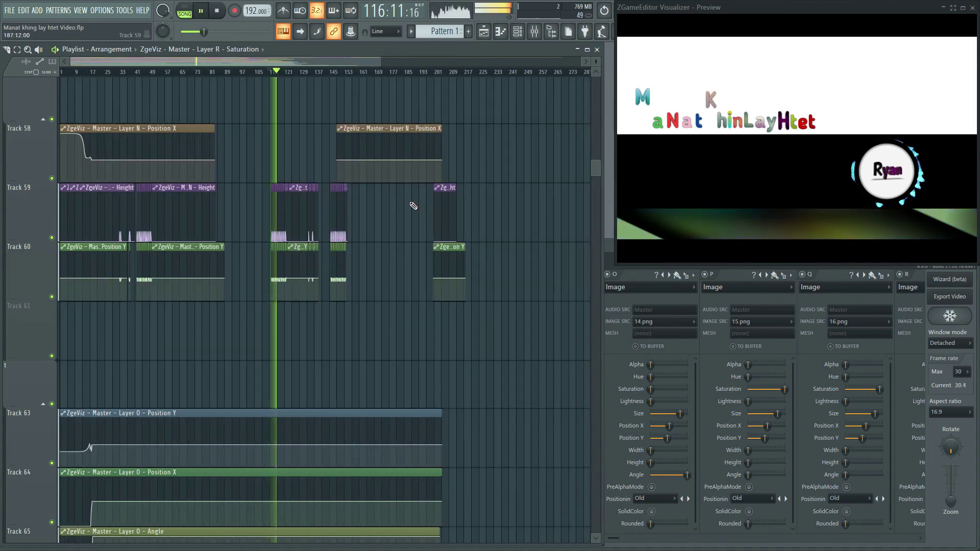
pyautogui.press('space')
# Step: Shrink the playlist track heights to show the Polar and Layer R clips, and return the playhead to 1:01
pyautogui.scroll(-20, 416, 210)
pyautogui.scroll(-3, 418, 213)
pyautogui.scroll(4, 418, 212)
pyautogui.click(208, 72)
pyautogui.scroll(-3, 508, 276)
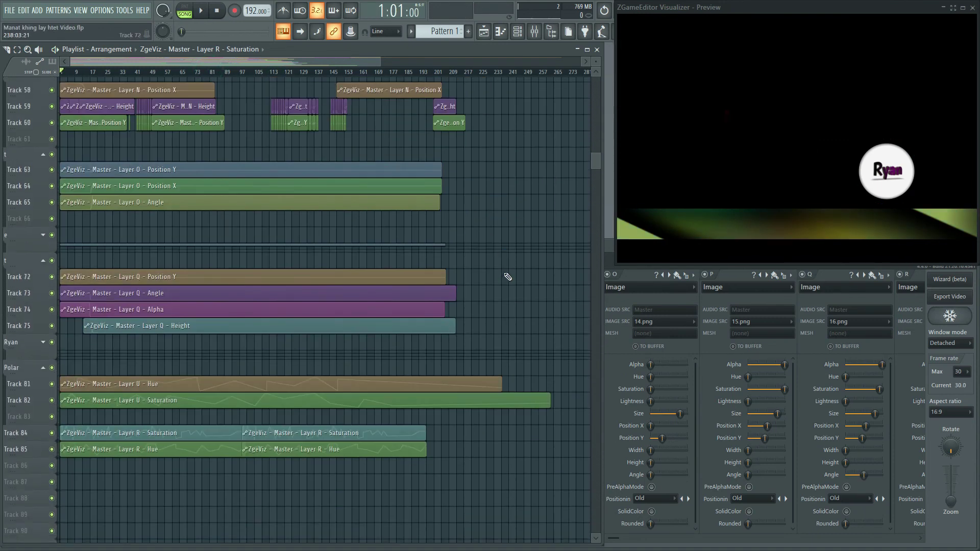
# Step: Enlarge Track 85 to examine the Layer R Hue automation curve from the start of the song
pyautogui.scroll(-5, 508, 276)
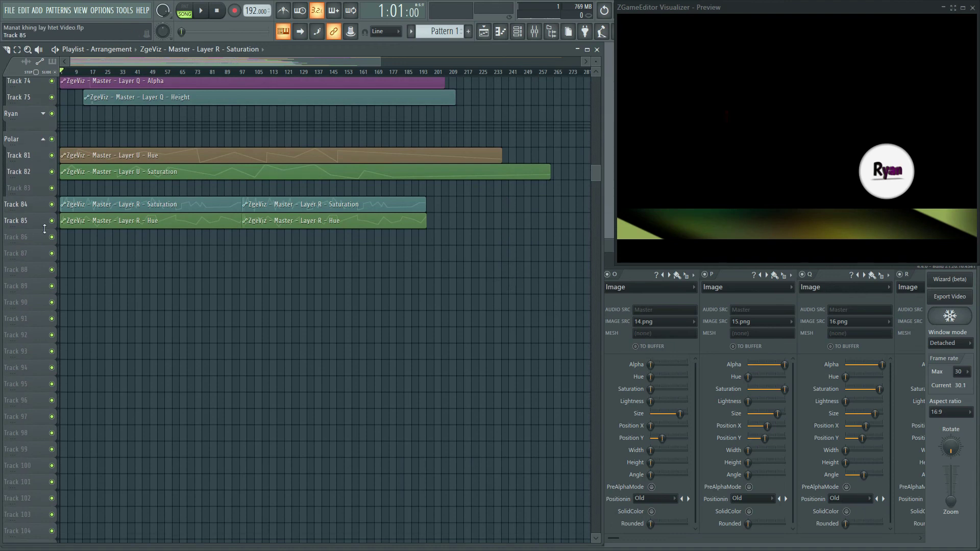
pyautogui.moveTo(24, 228); pyautogui.dragTo(24, 258)
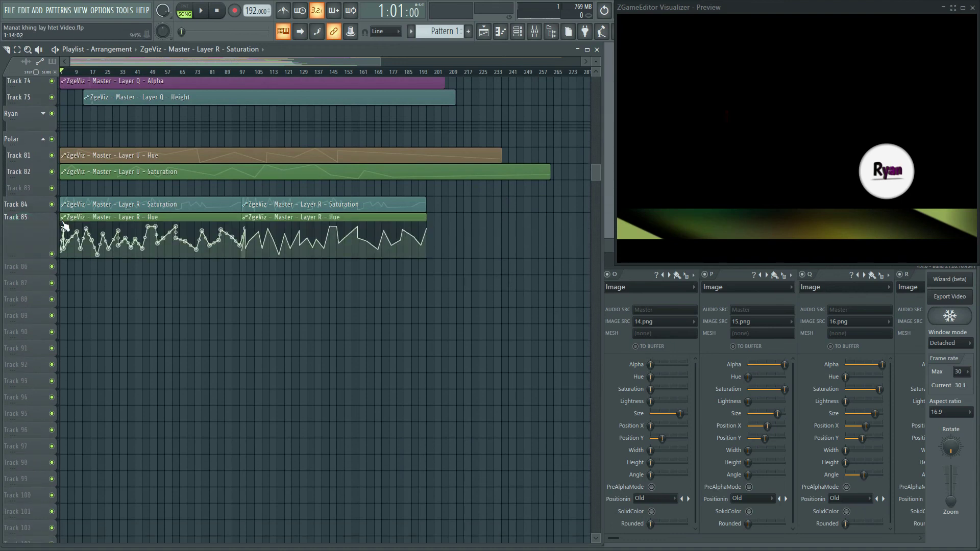
pyautogui.scroll(5, 69, 75)
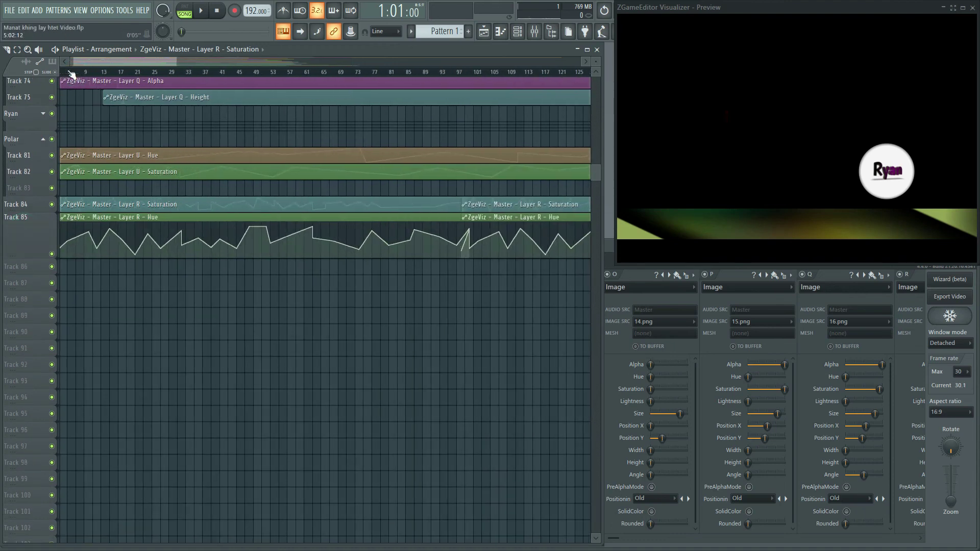
pyautogui.scroll(4, 170, 409)
pyautogui.scroll(2, 151, 270)
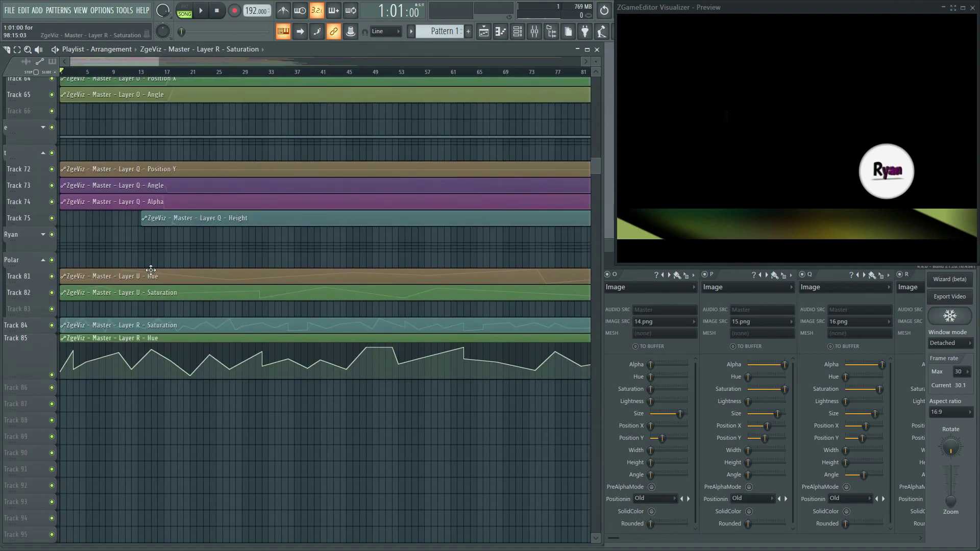